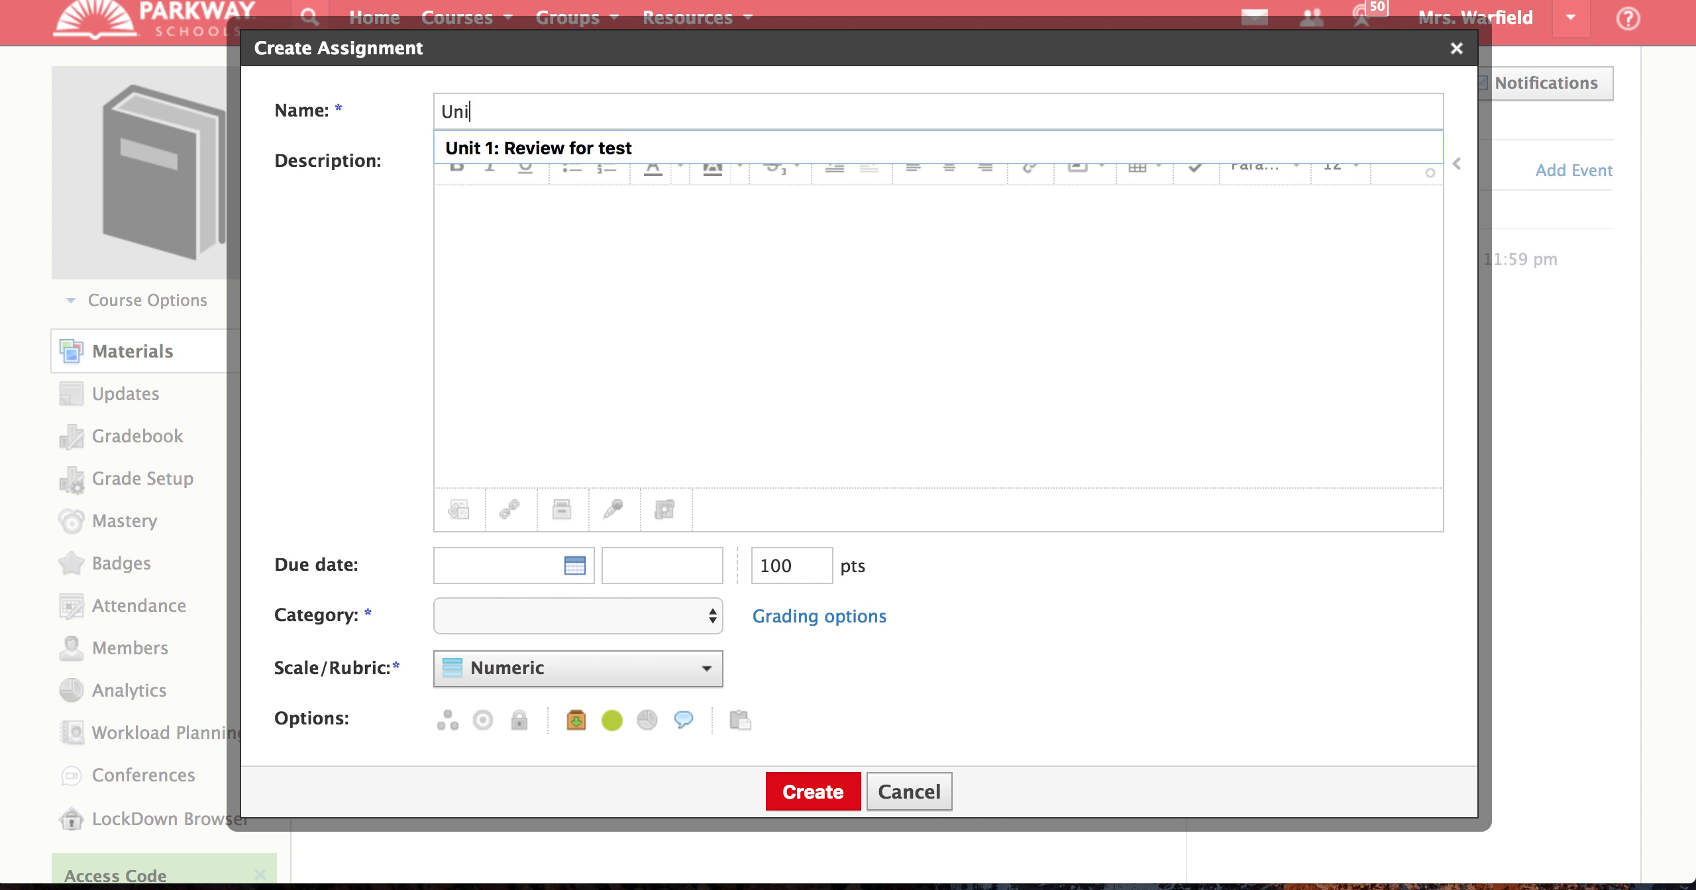
Enter "Unit: Review" as the new assignment's name
type(":")
key("BackSpace")
key("BackSpace")
type(": ")
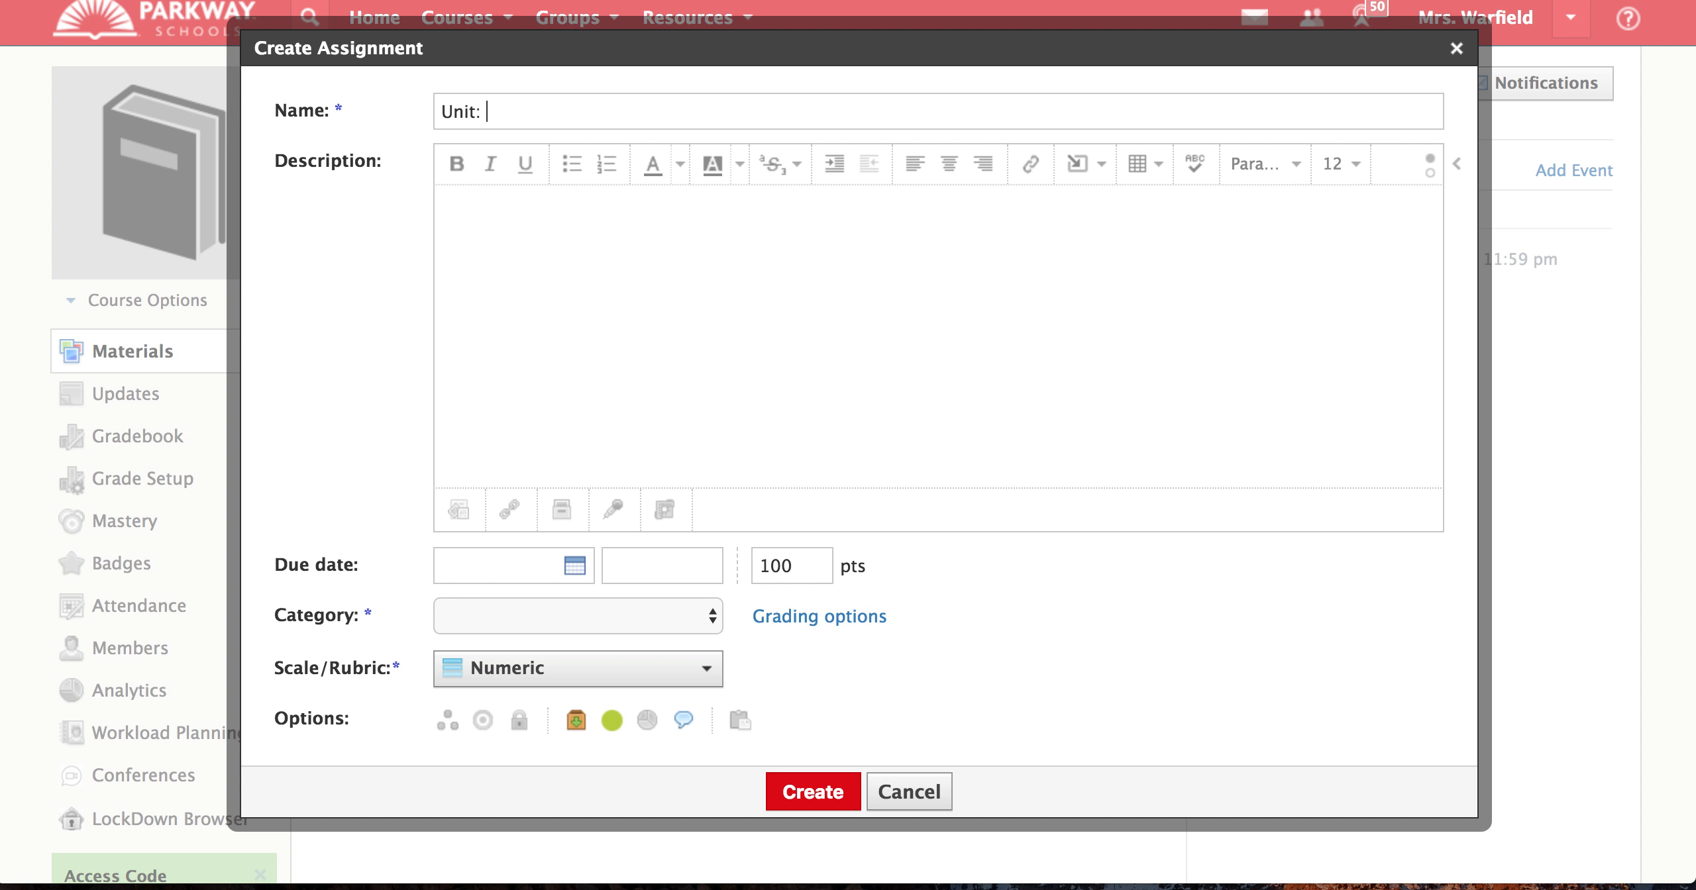
type("Reveiw")
key("BackSpace")
key("BackSpace")
key("BackSpace")
type("iew")
Insert "1 Reading" after "Unit" in the assignment name
left_click(474, 111)
type("1")
type("Rea")
key("BackSpace")
key("BackSpace")
key("BackSpace")
type("Reading")
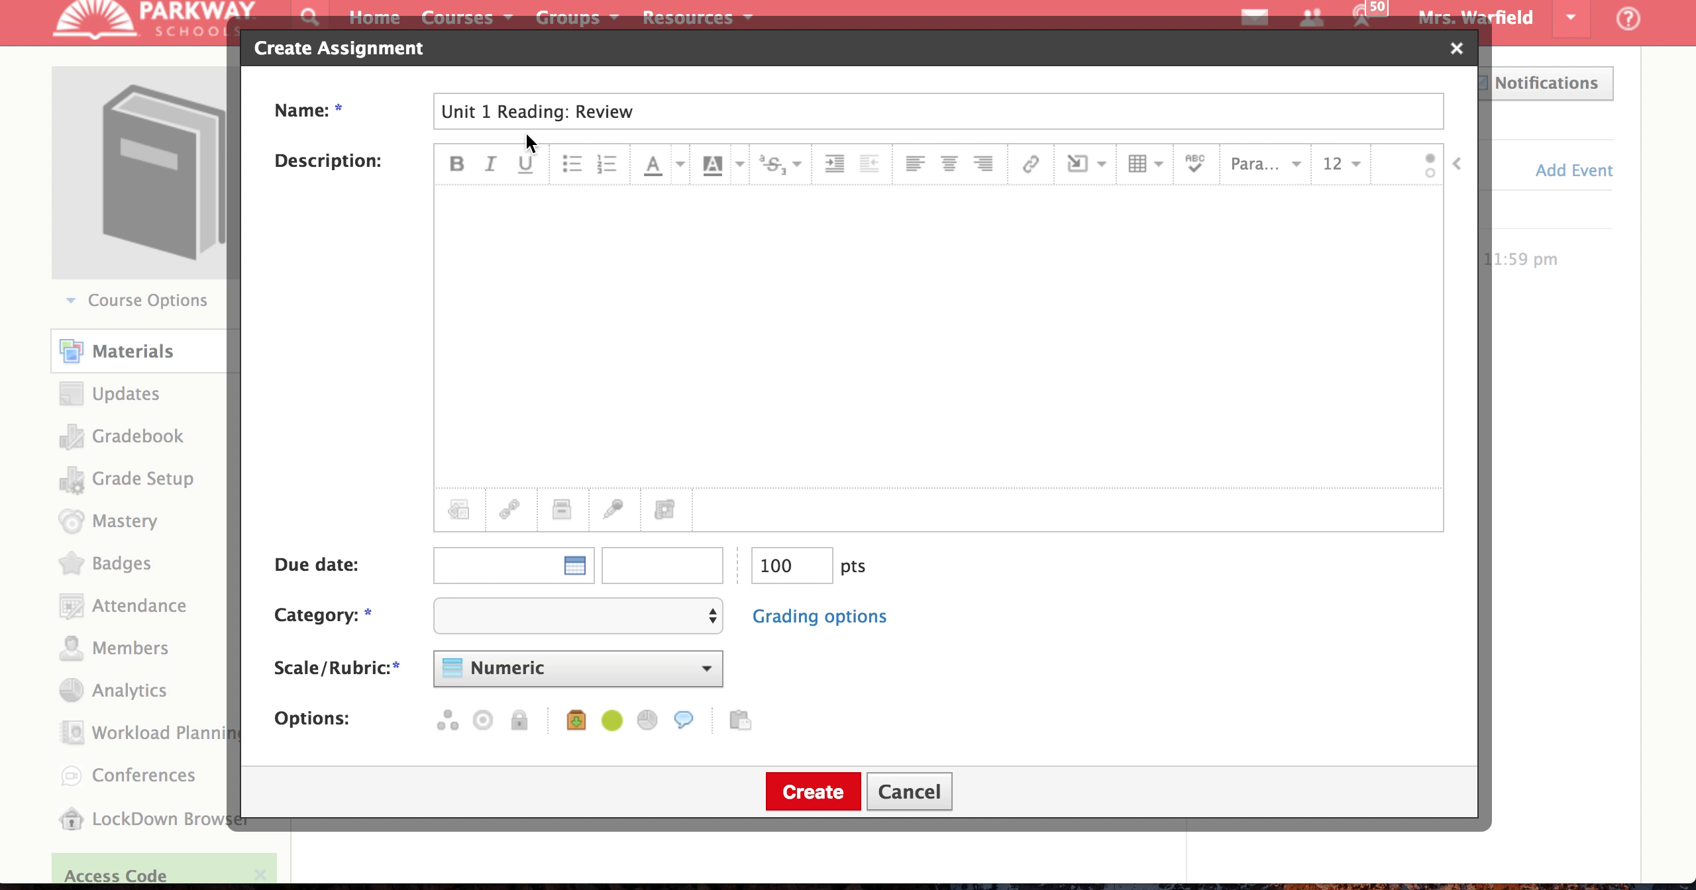
Append "for test" to the end of the assignment name
left_click(645, 121)
type("for tex")
key("BackSpace")
key("BackSpace")
type("st")
Write the description "Complete the attached Google Doc and turn in before the test on Wednesday."
left_click(707, 245)
type("Complt")
type("te the attahed")
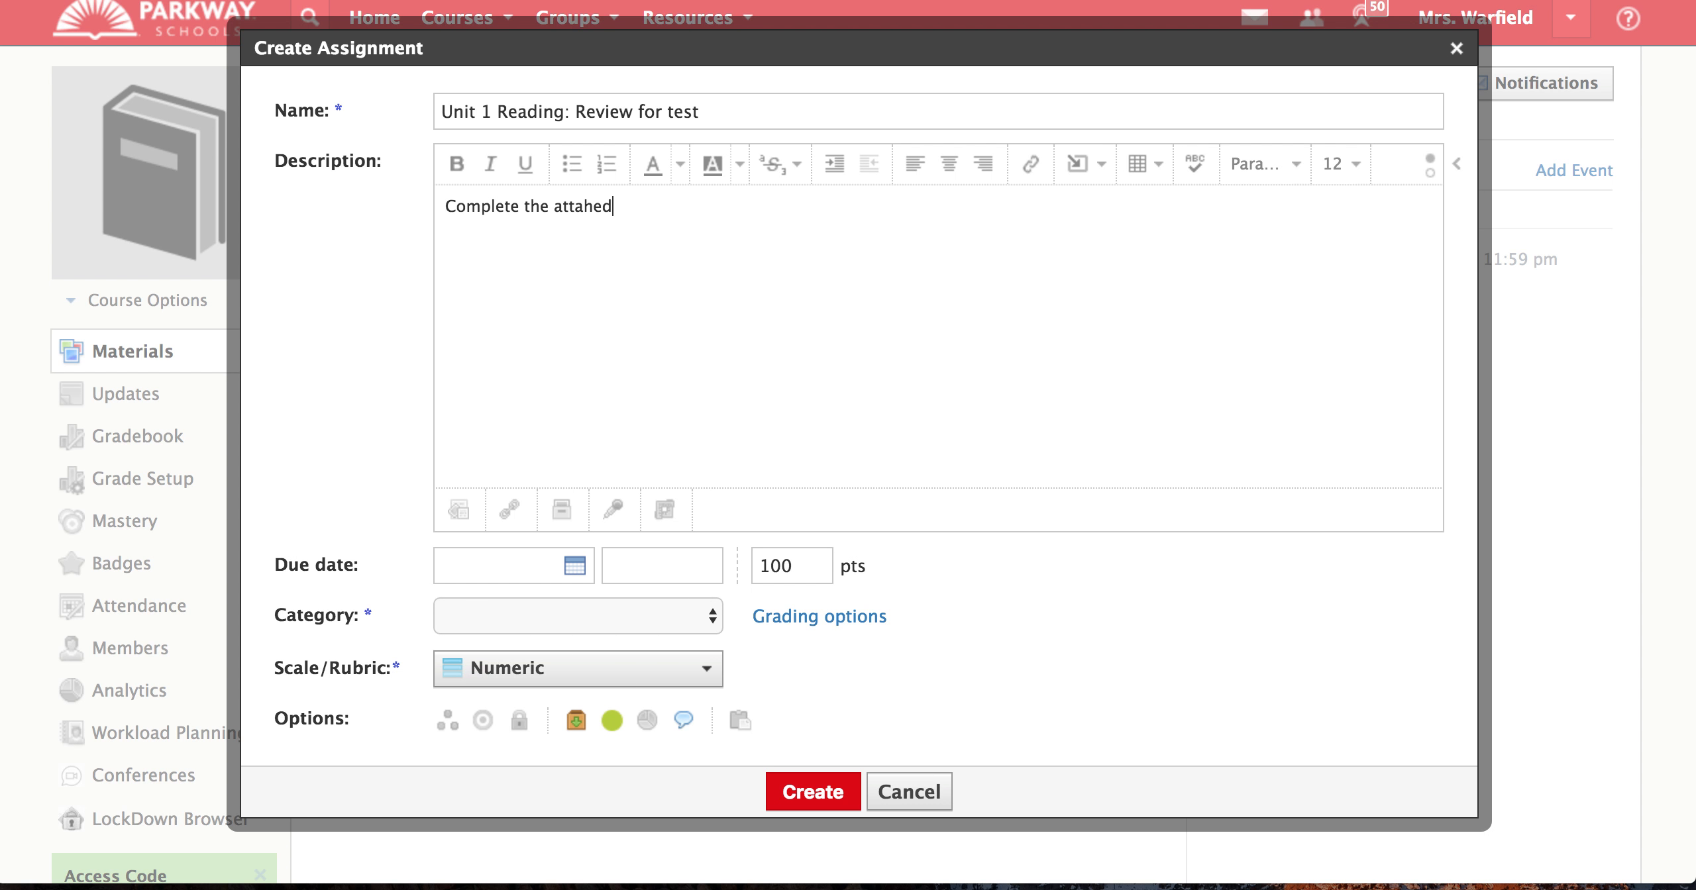
key("BackSpace")
key("BackSpace")
key("BackSpace")
type("ched Google Coc")
key("BackSpace")
key("BackSpace")
key("BackSpace")
type("Doc and turn")
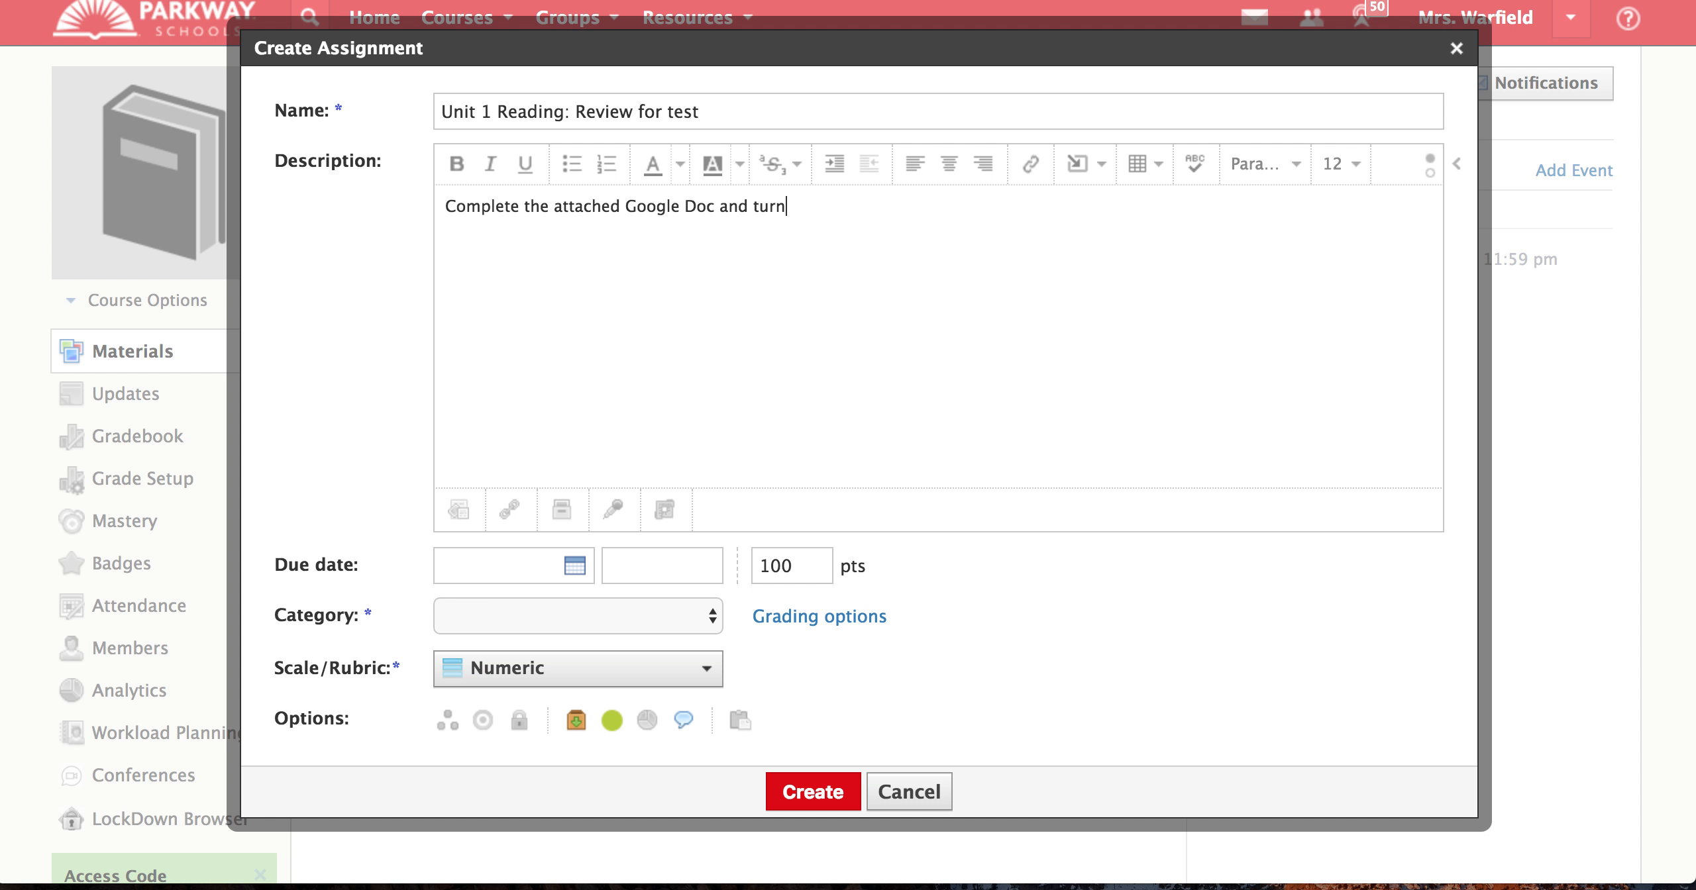
type(" in before the test on Wen")
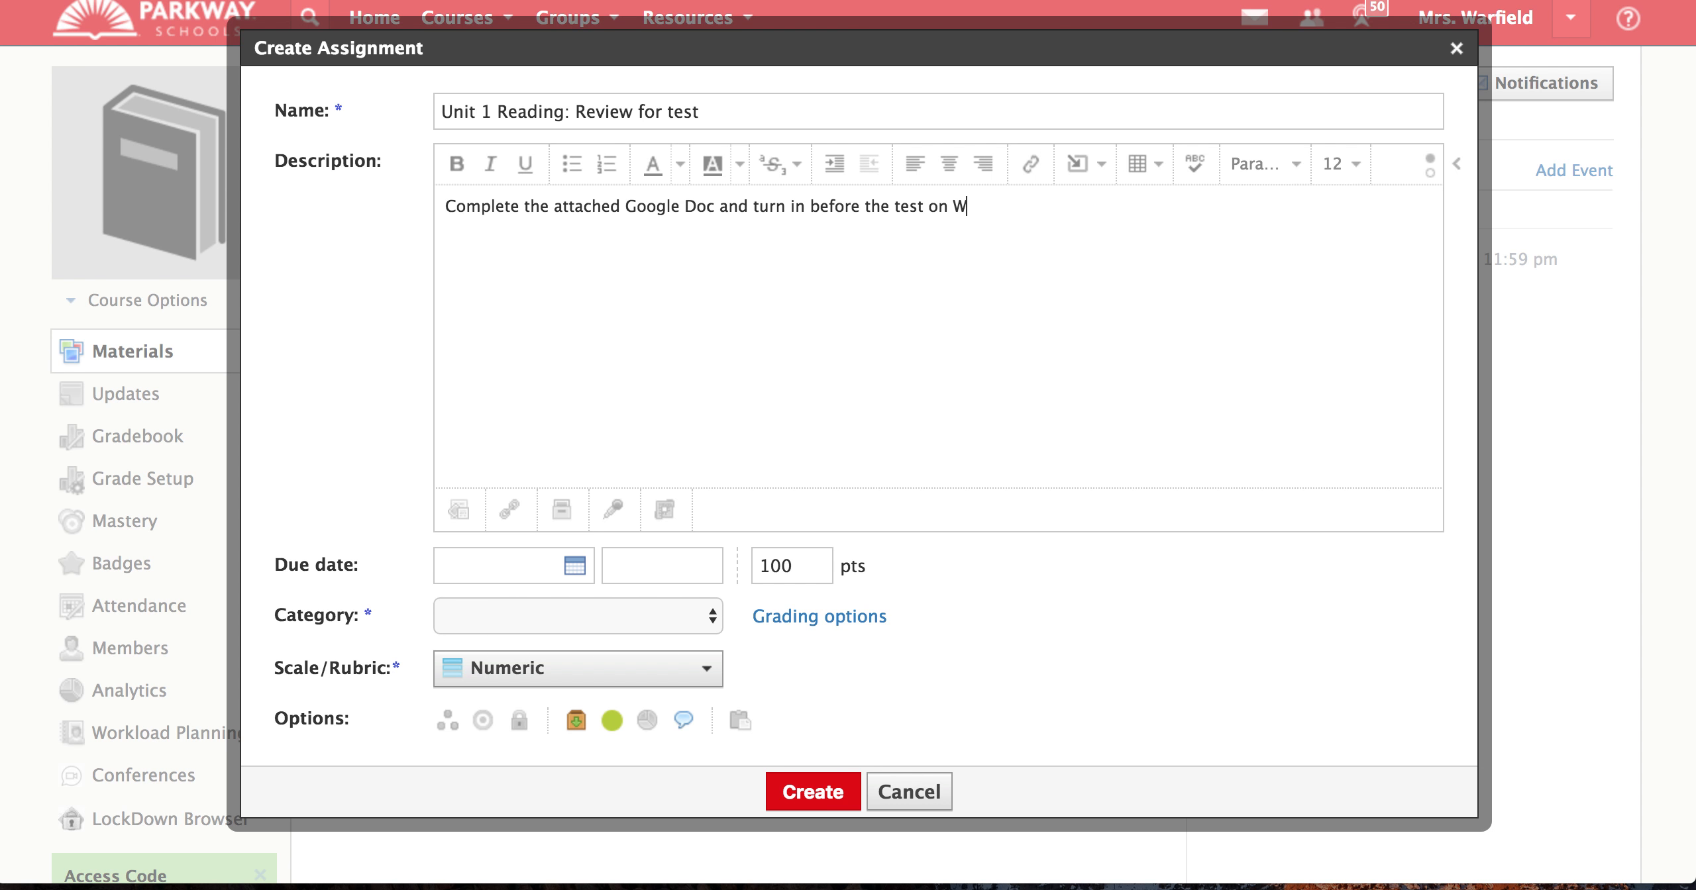
key("BackSpace")
type("dnesday.")
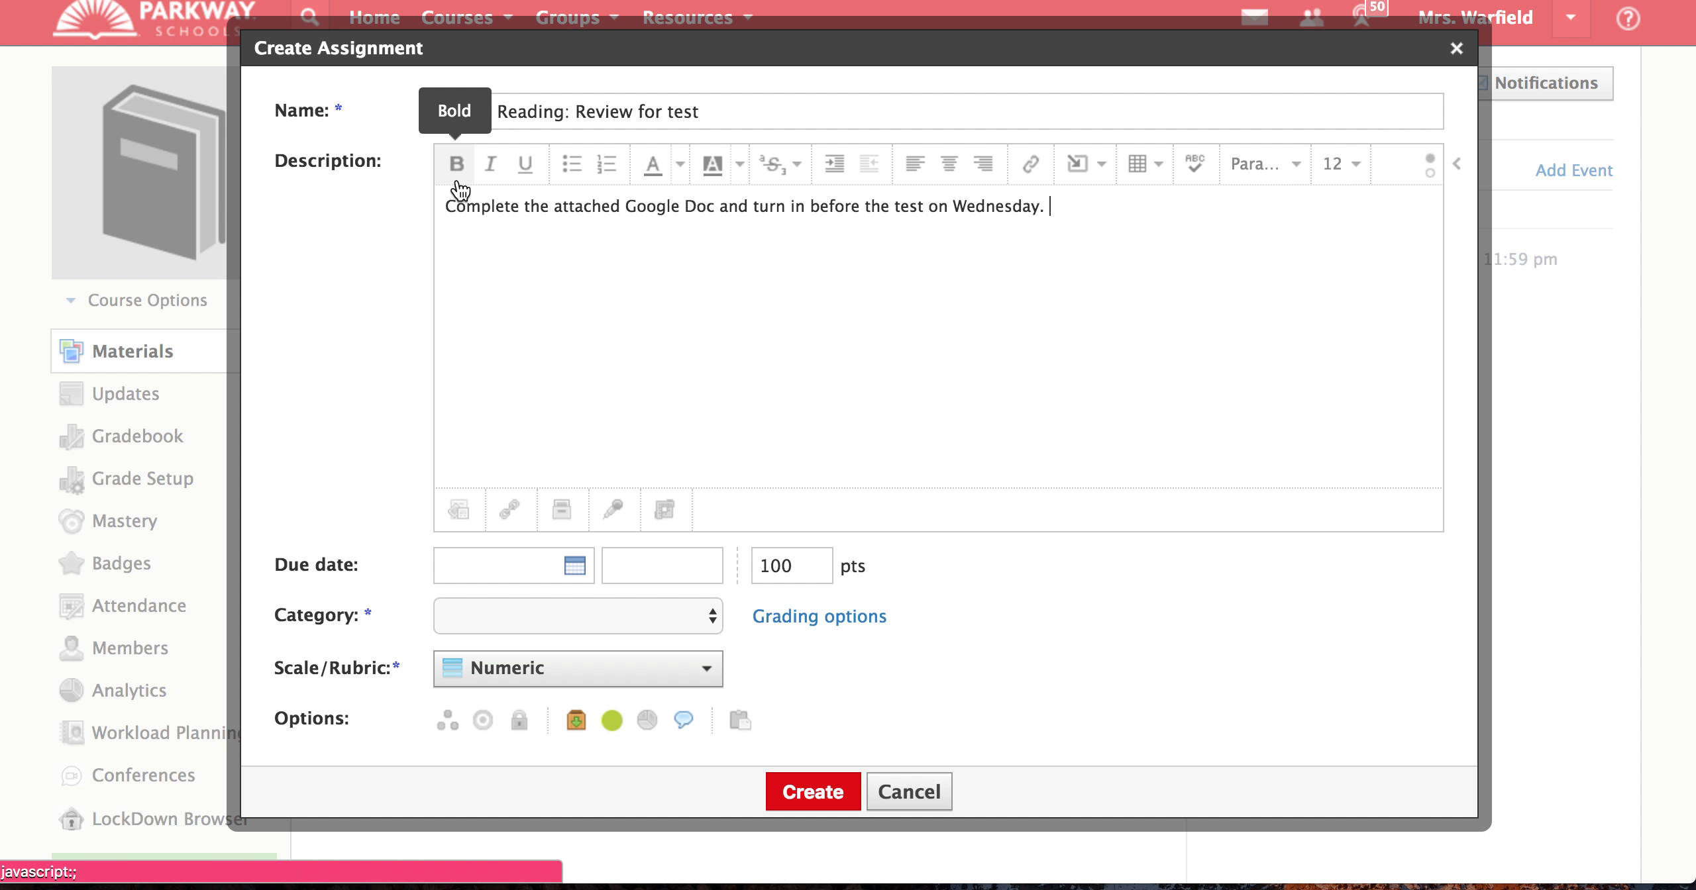
Make the words "Google Doc" bold in the assignment description
left_click(628, 209)
left_click_drag(639, 211, 717, 211)
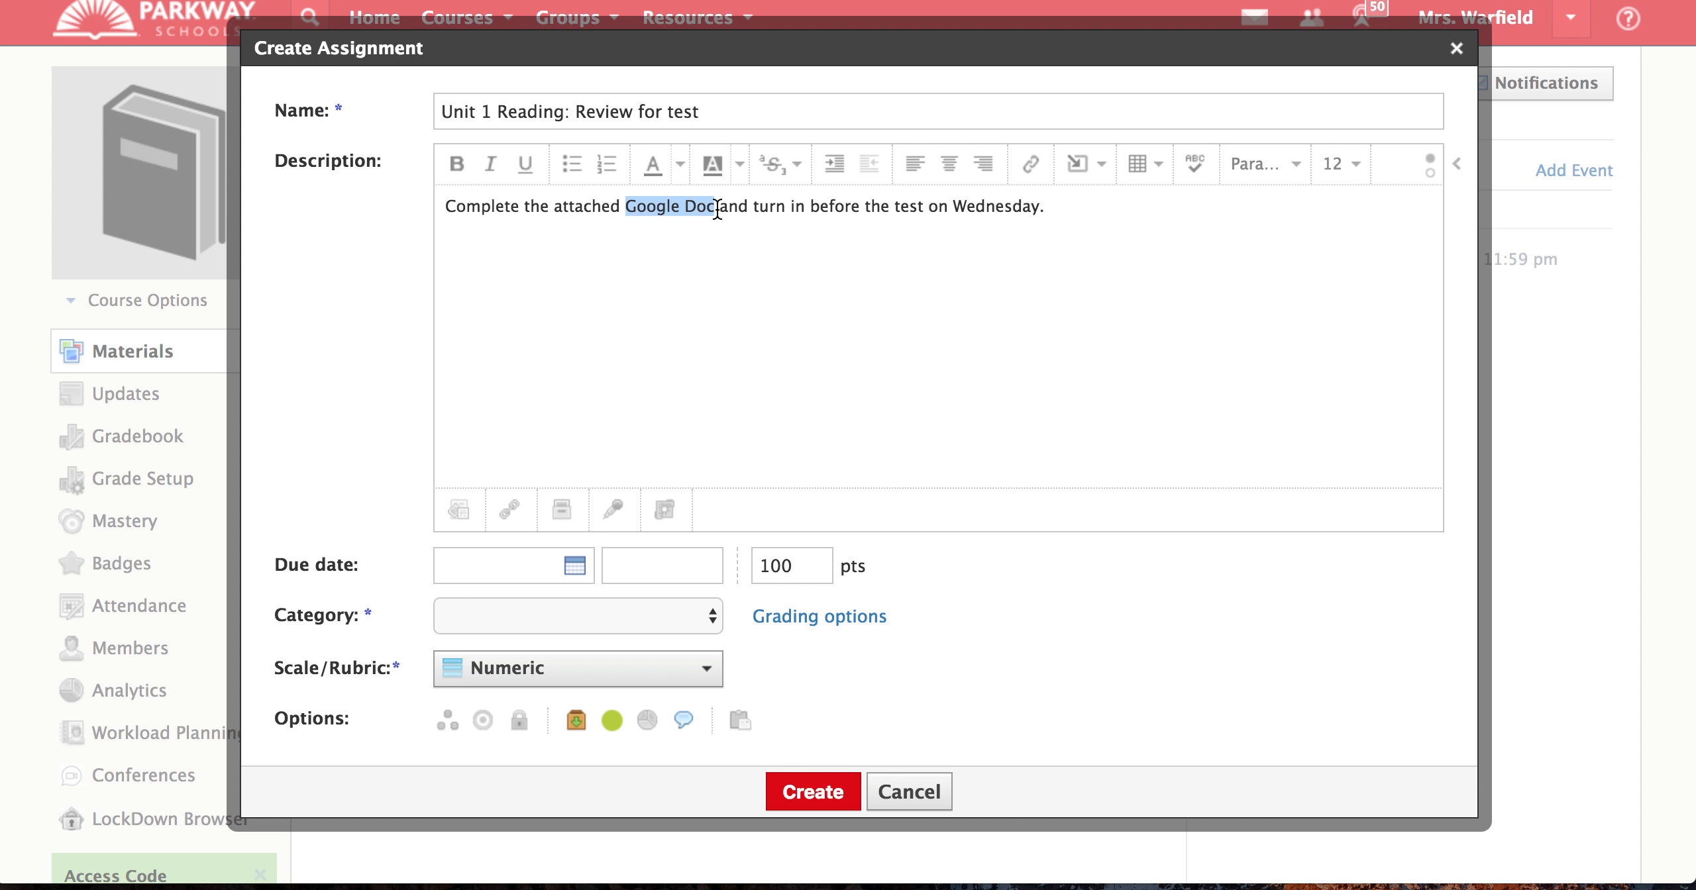
left_click(458, 169)
left_click(610, 325)
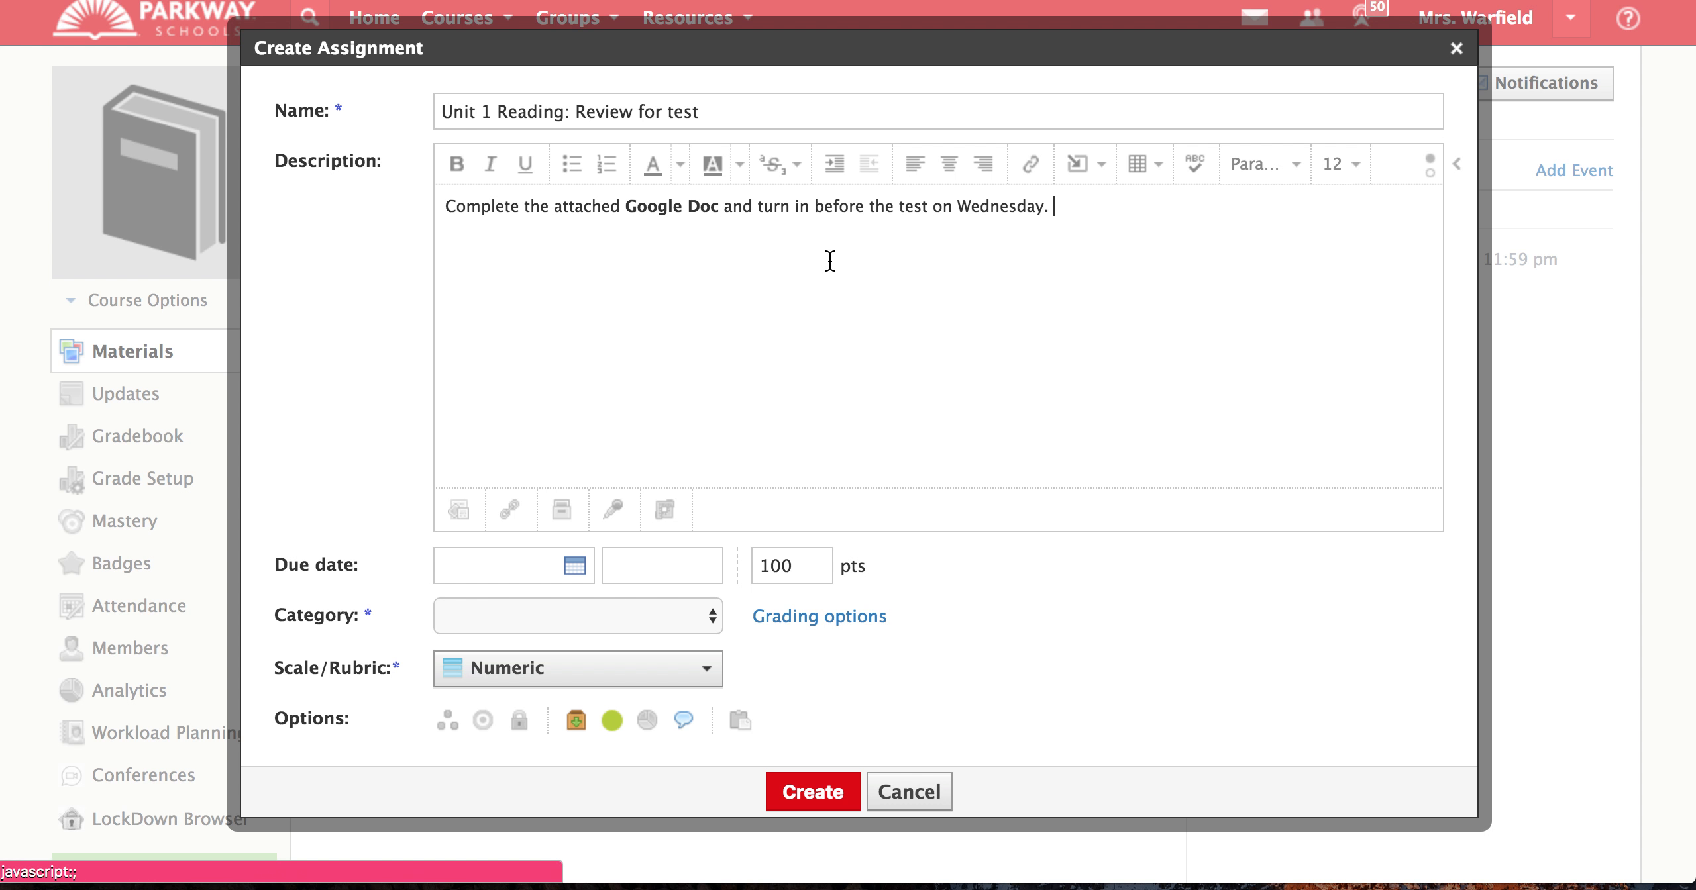
Make "Wednesday." bold and underlined at the end of the description sentence
left_click(959, 212)
left_click_drag(973, 216, 1043, 212)
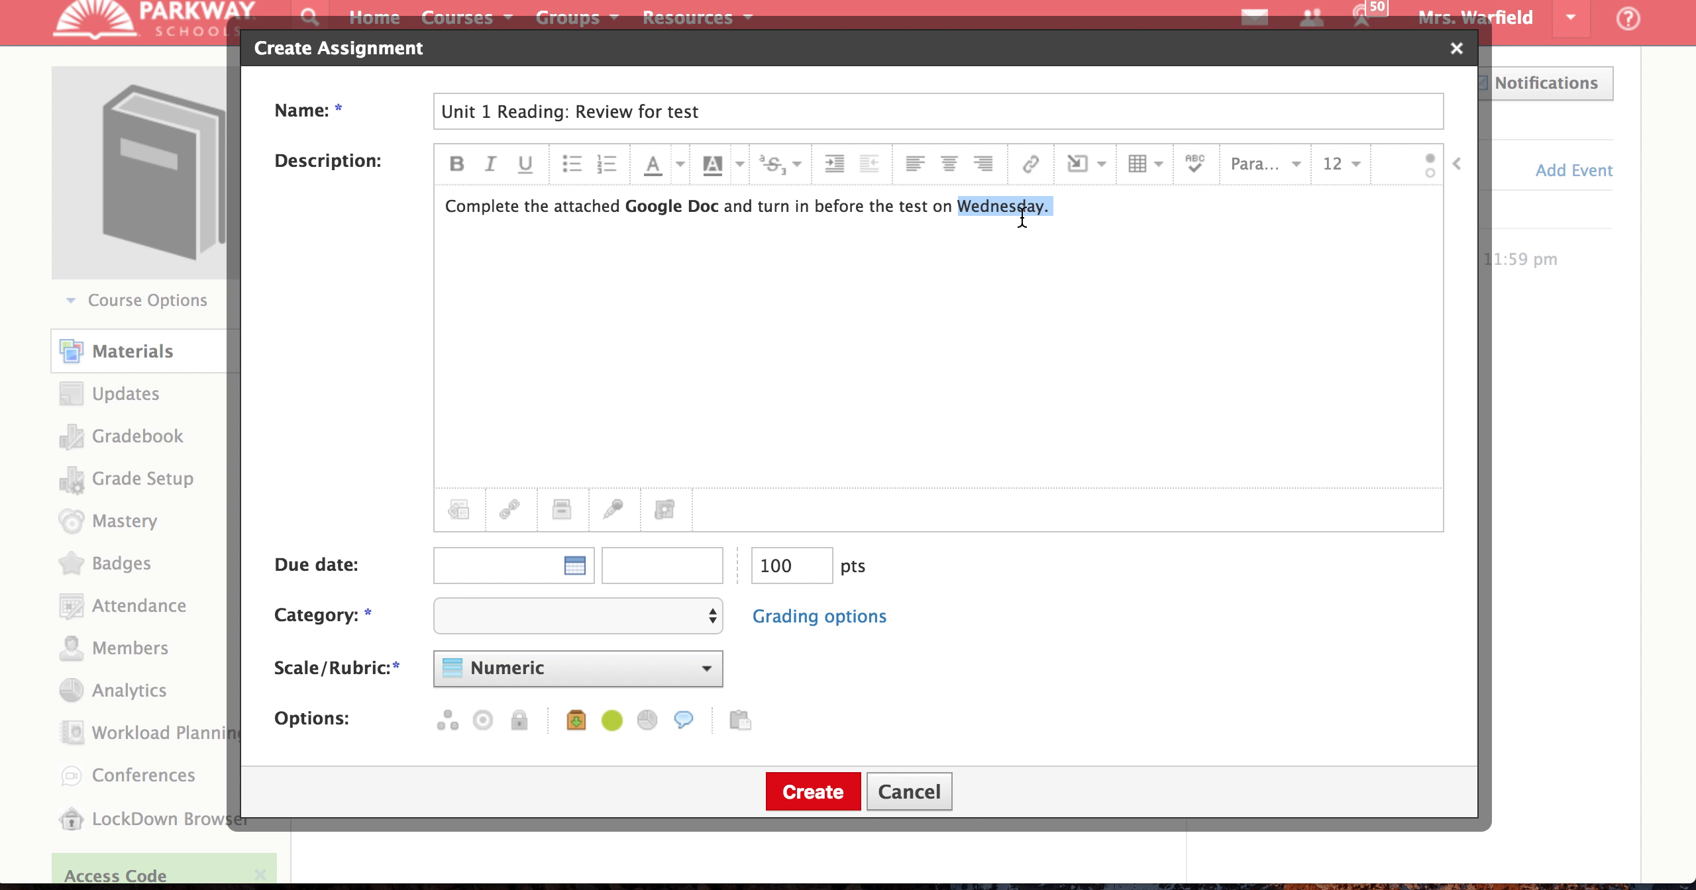
left_click(480, 174)
left_click(523, 173)
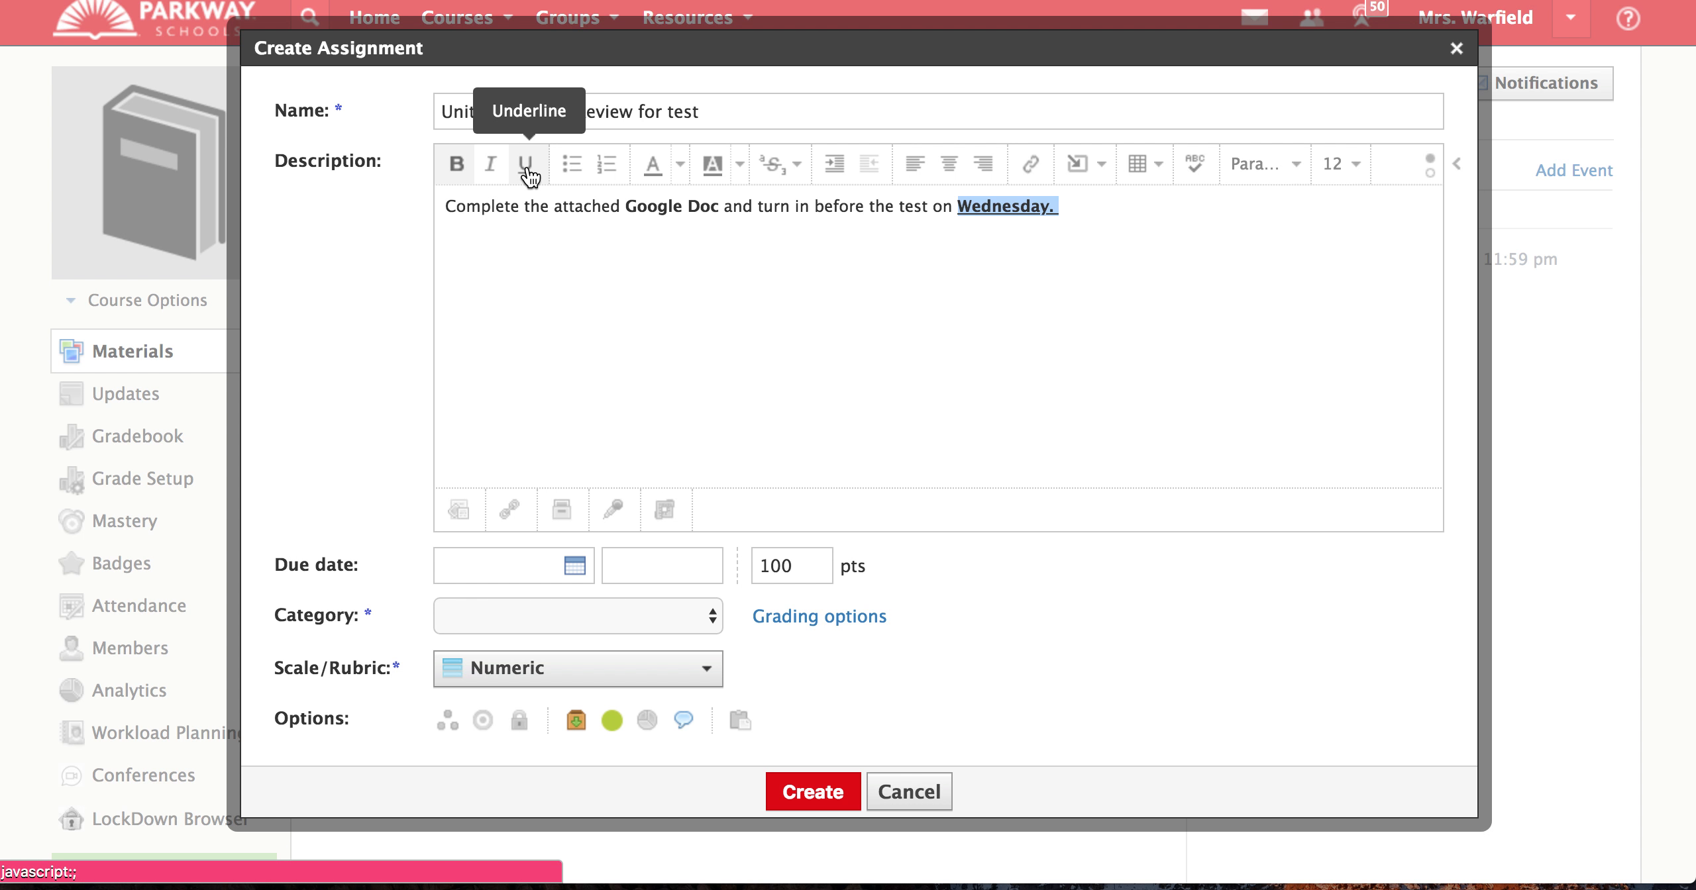
left_click(710, 356)
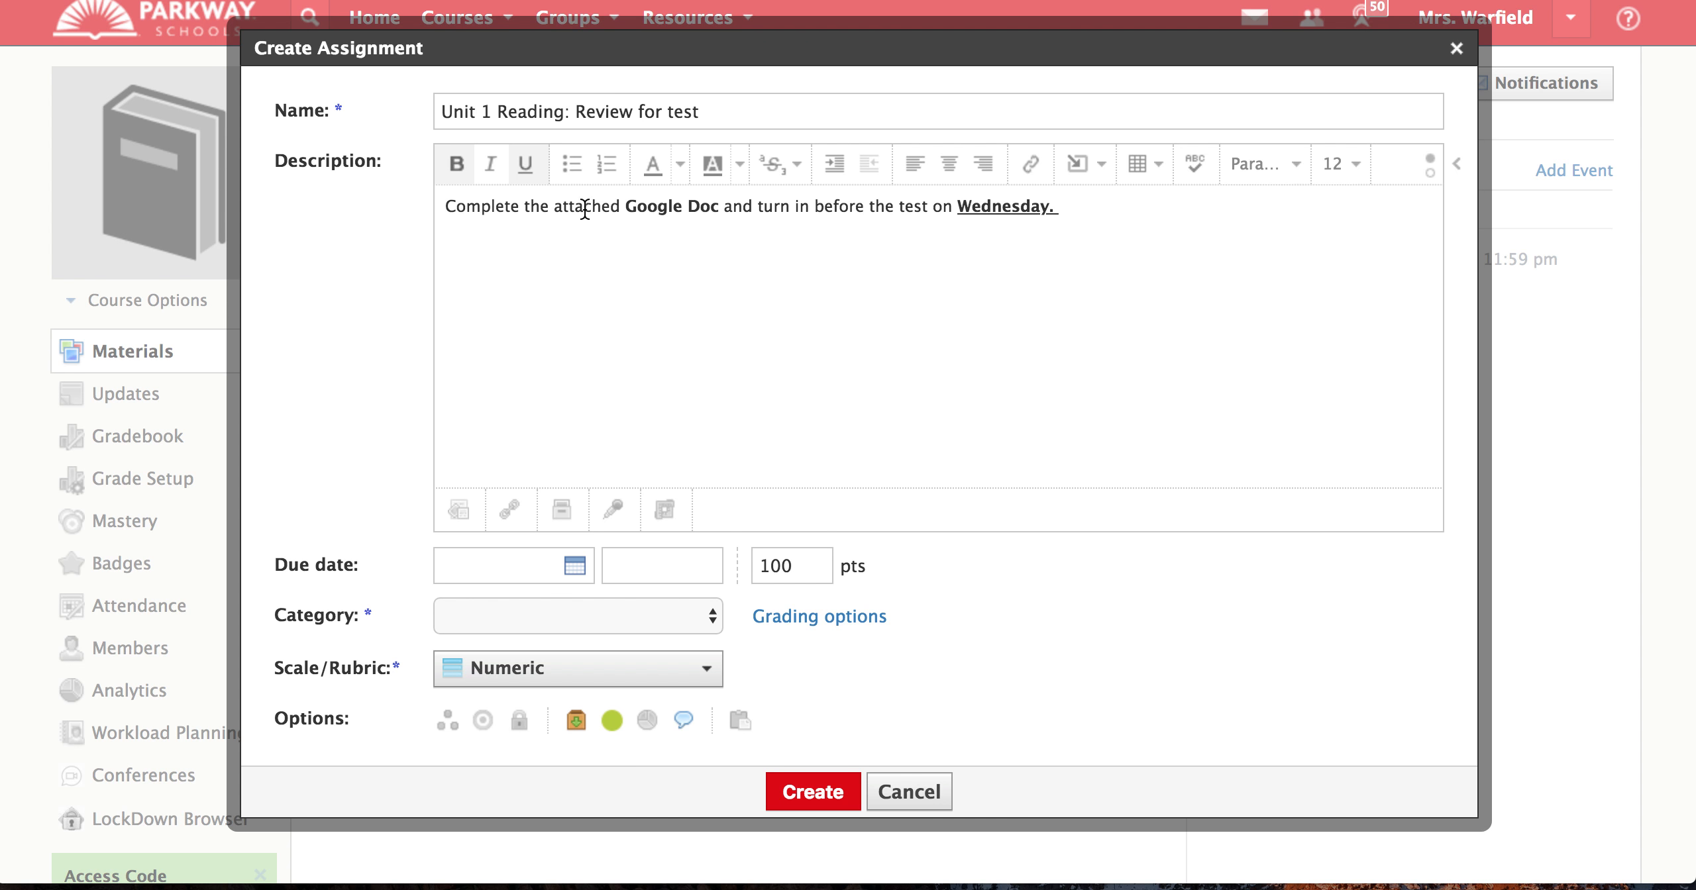
Start a numbered list below the sentence with "Step 1" as its first item, without bold or underline
key("Return")
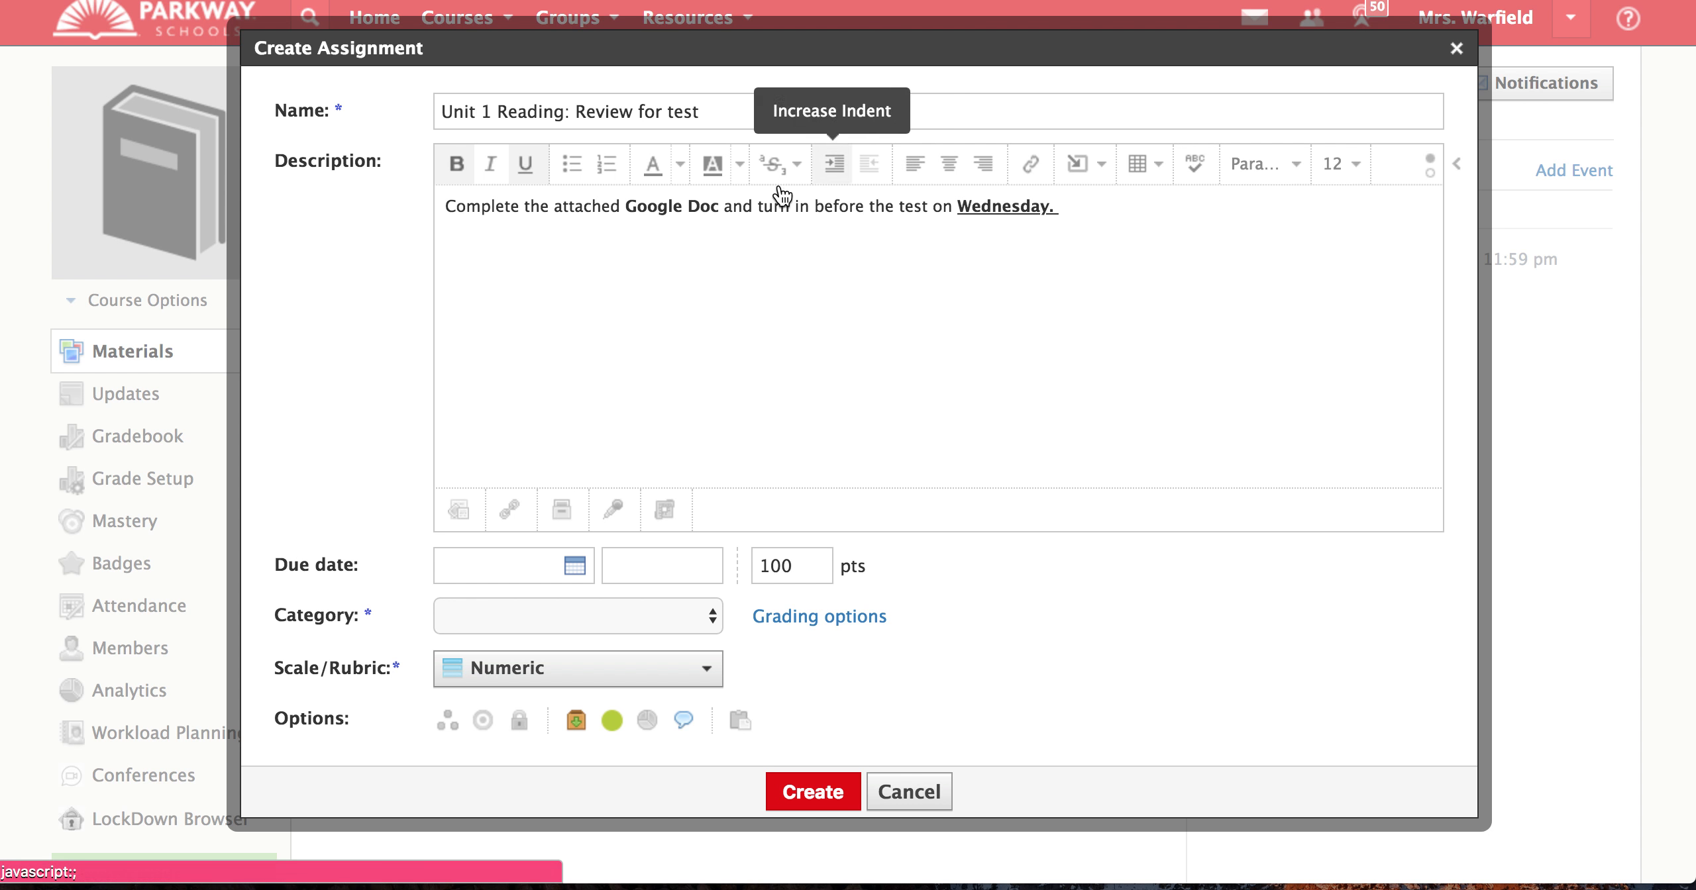
left_click(608, 174)
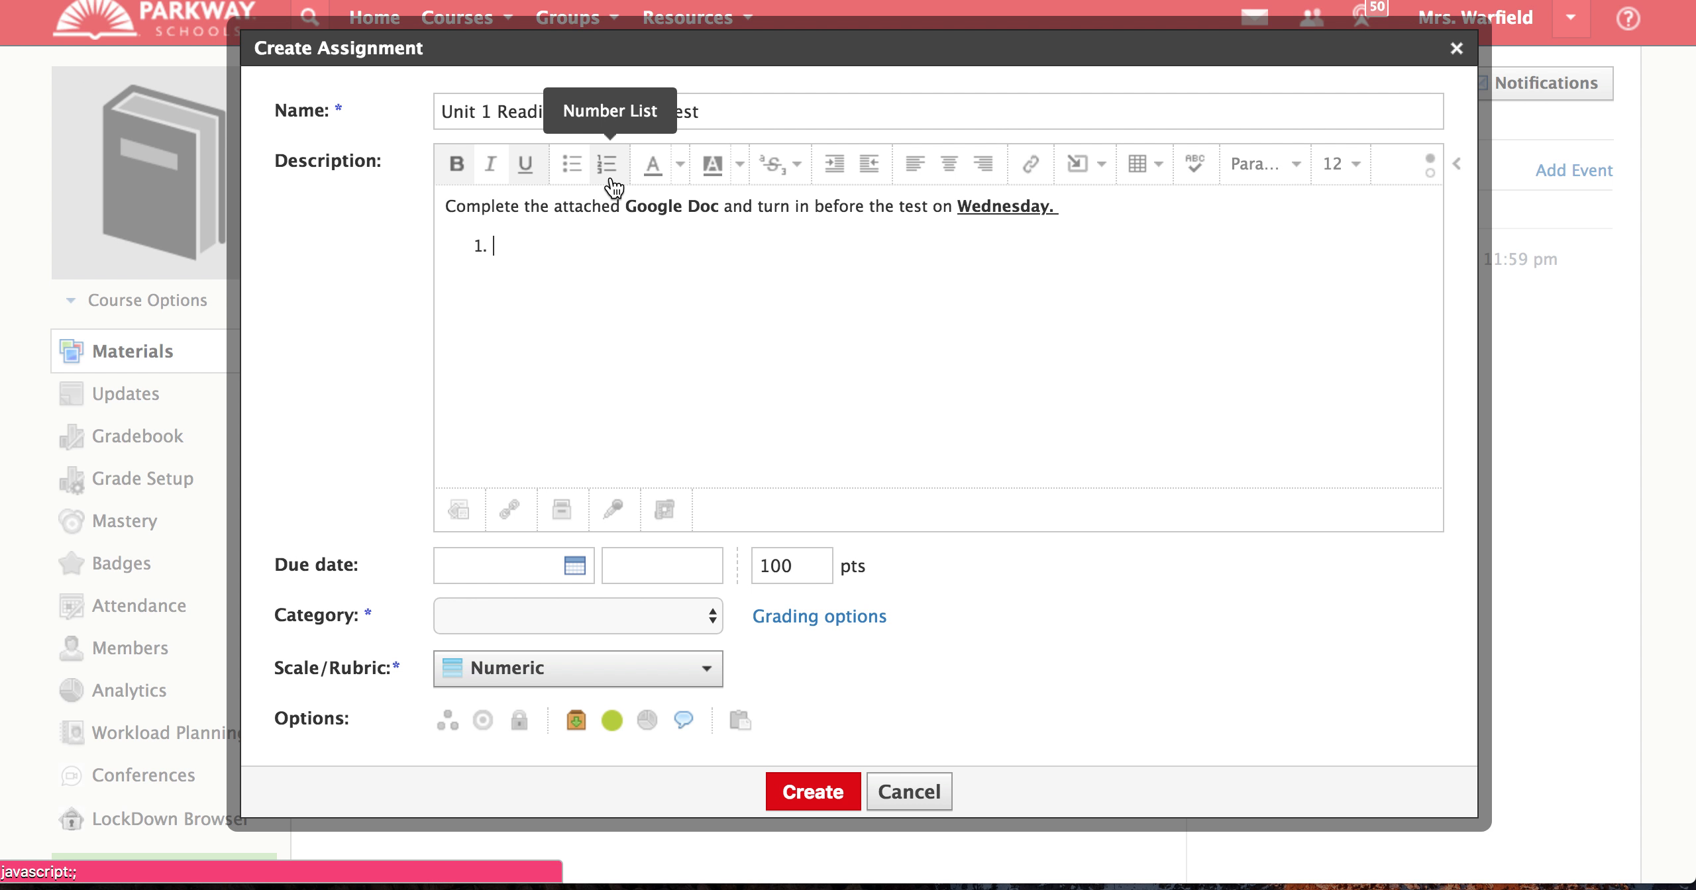
type("Step 1")
left_click_drag(546, 246, 490, 247)
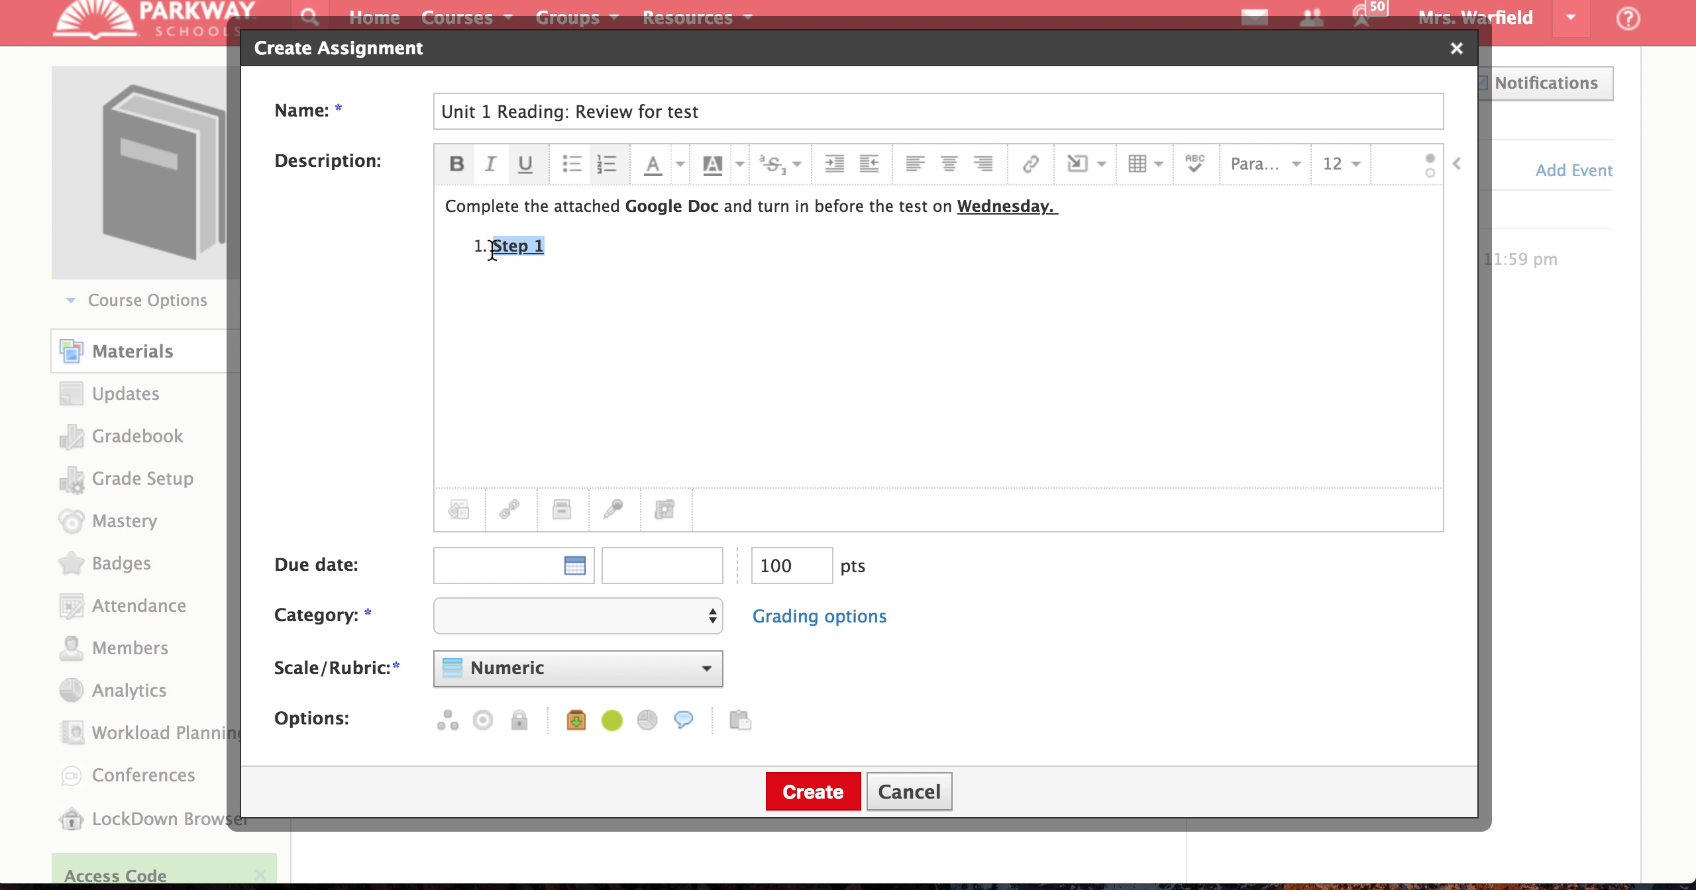
left_click(524, 164)
left_click(456, 164)
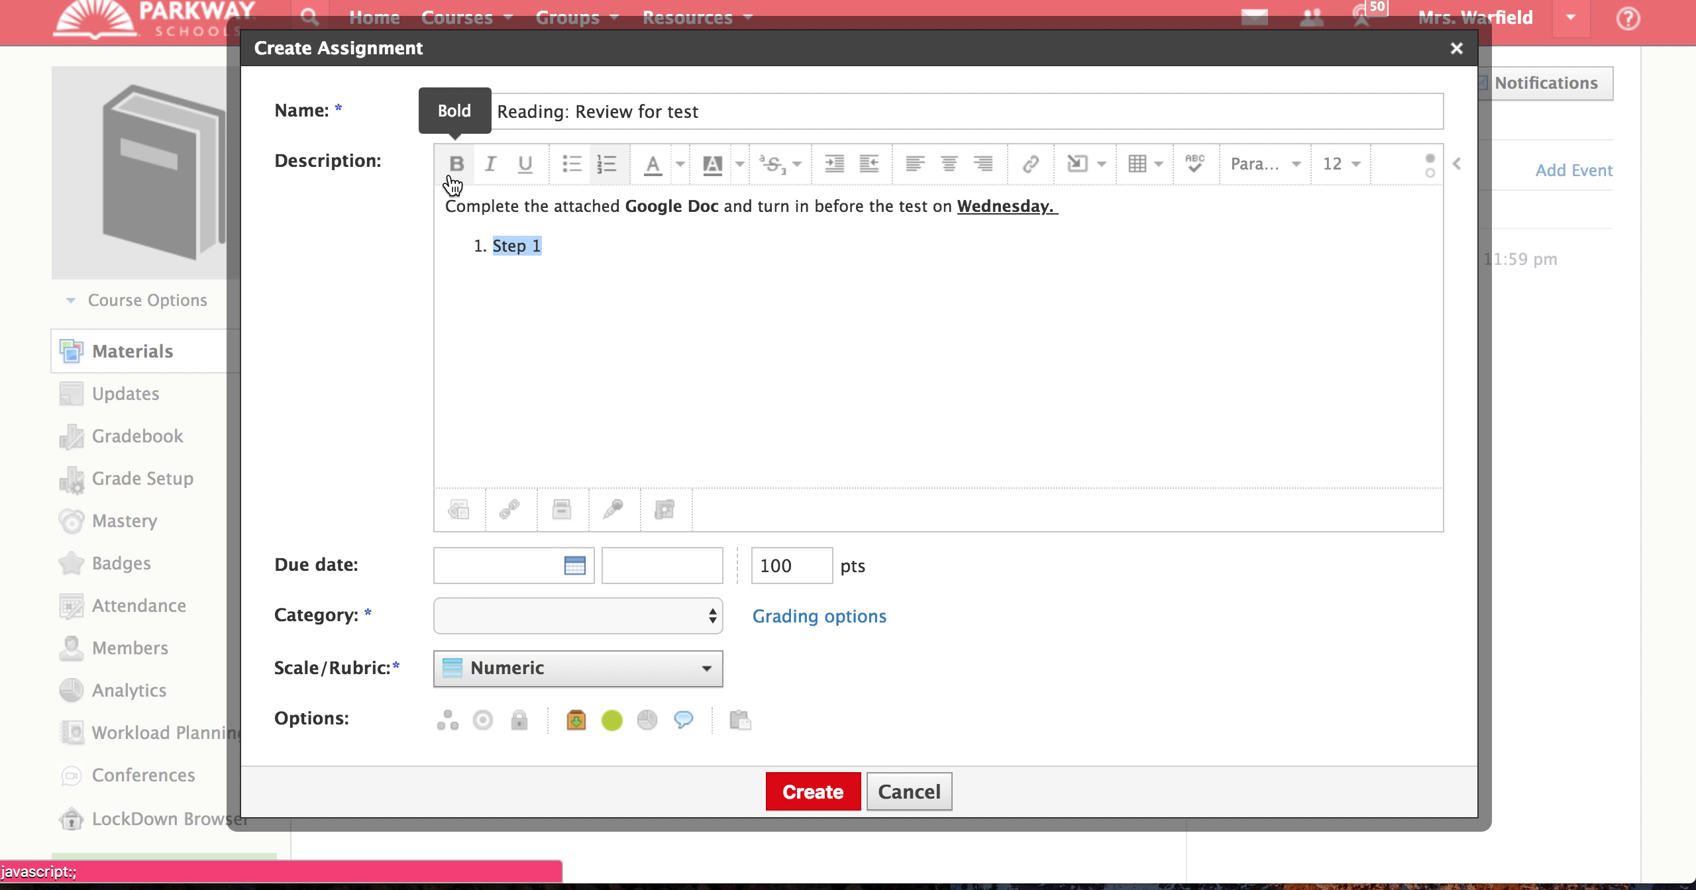
Add "Step 2" as the second item of the numbered list, followed by an empty third item
left_click(577, 243)
key("Return")
type("Step 2")
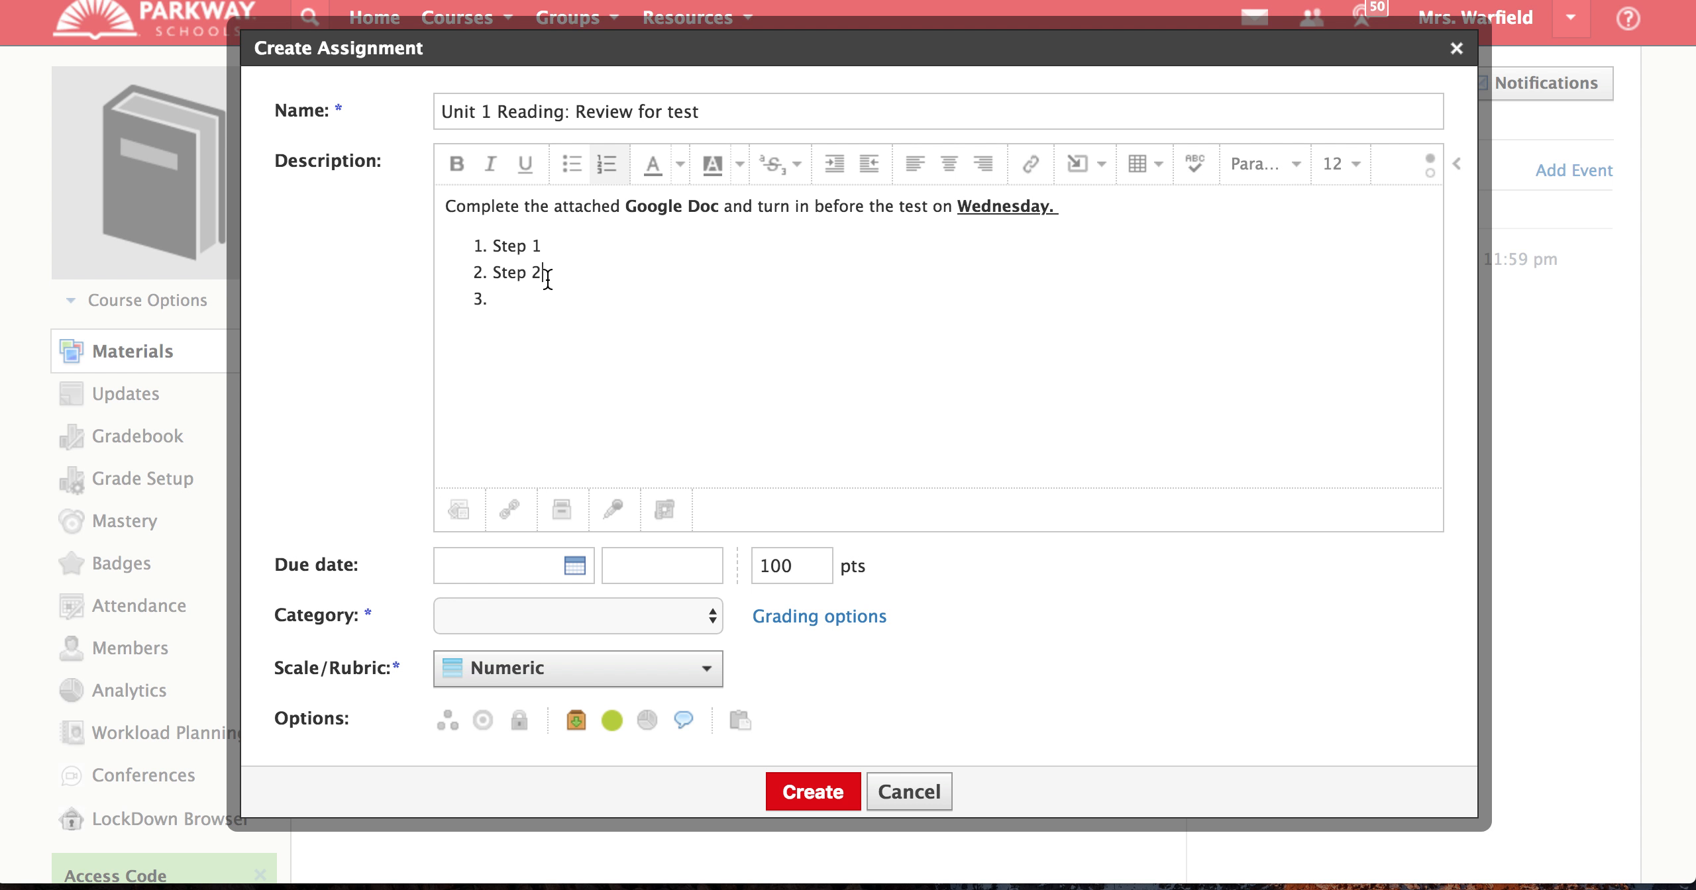
Change the text color of "Step 2" in the numbered list to red
left_click_drag(543, 274, 491, 277)
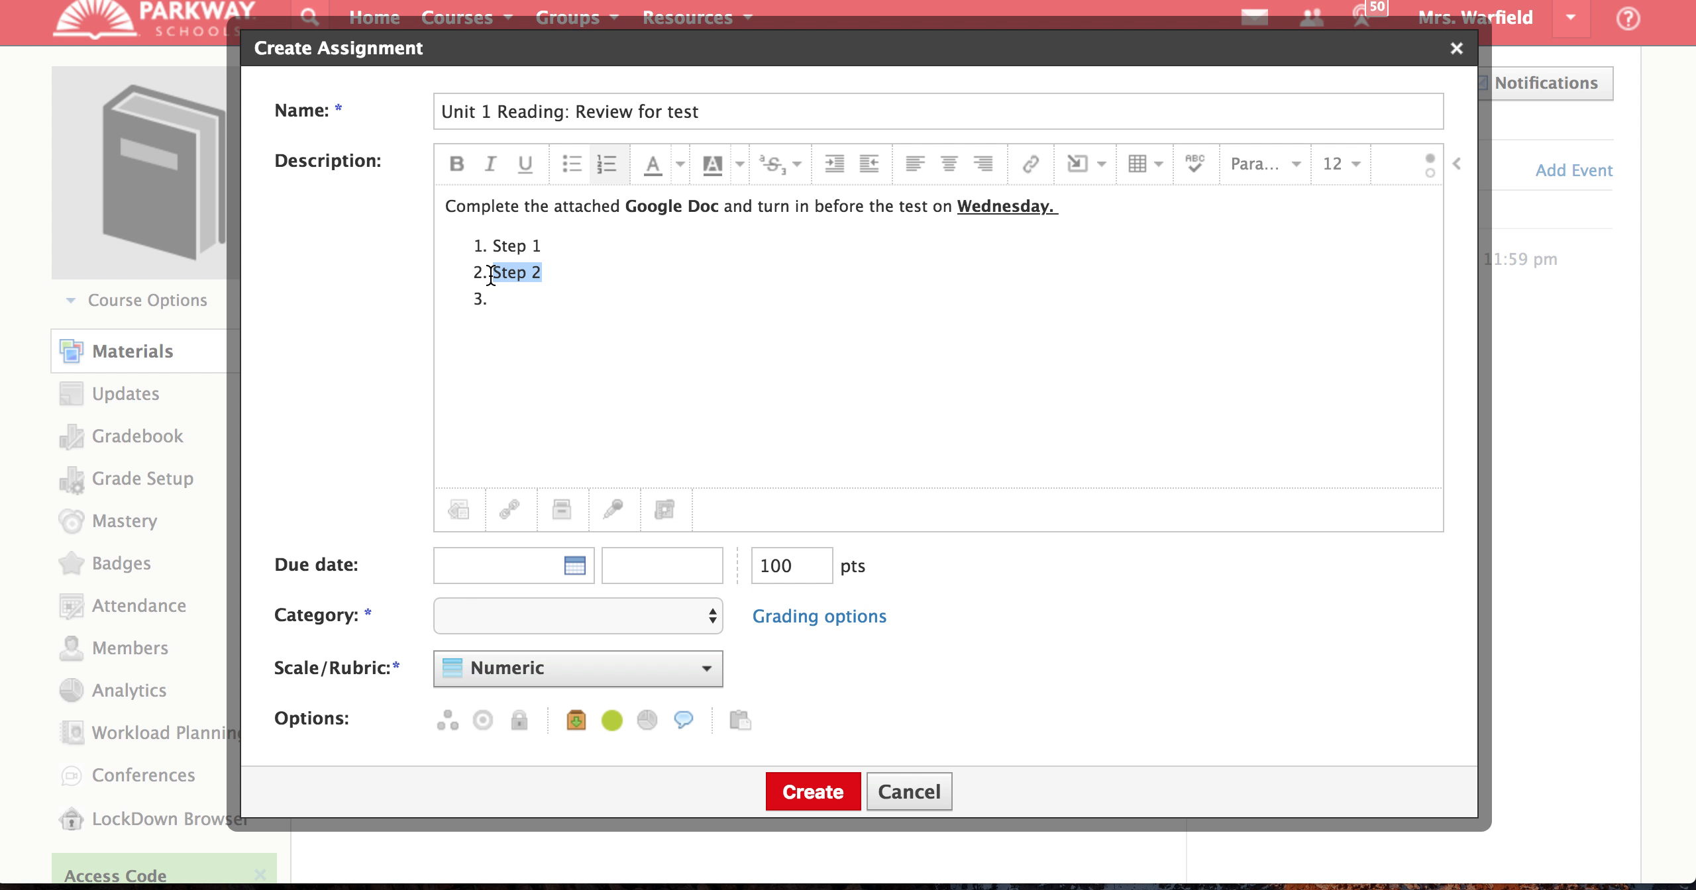
left_click(678, 171)
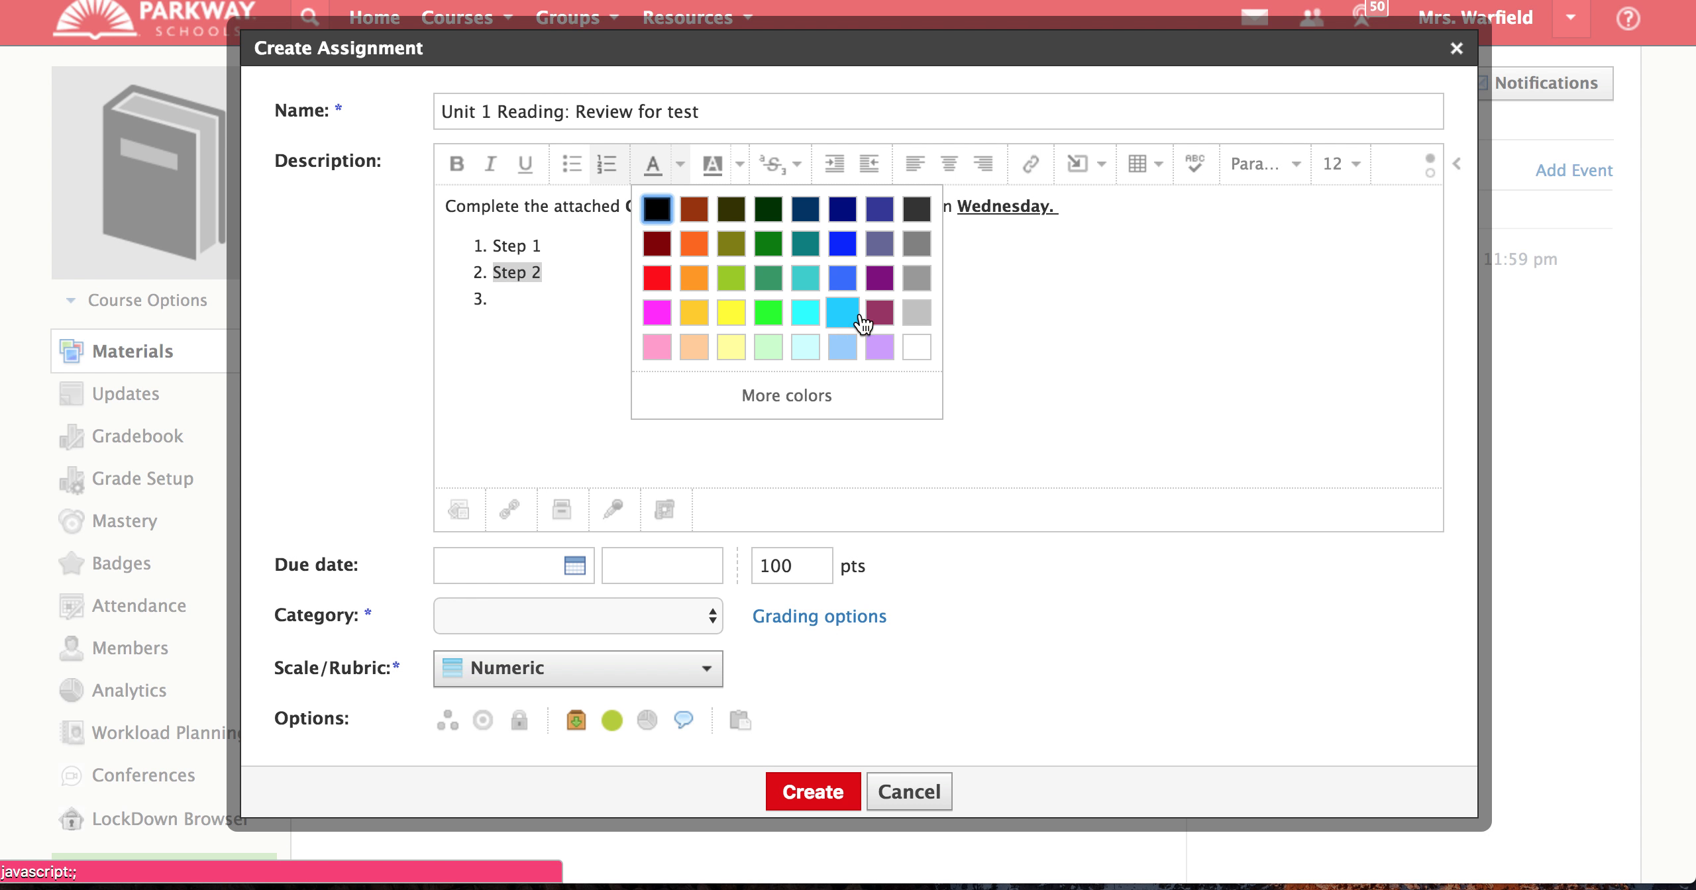
left_click(659, 278)
left_click(577, 319)
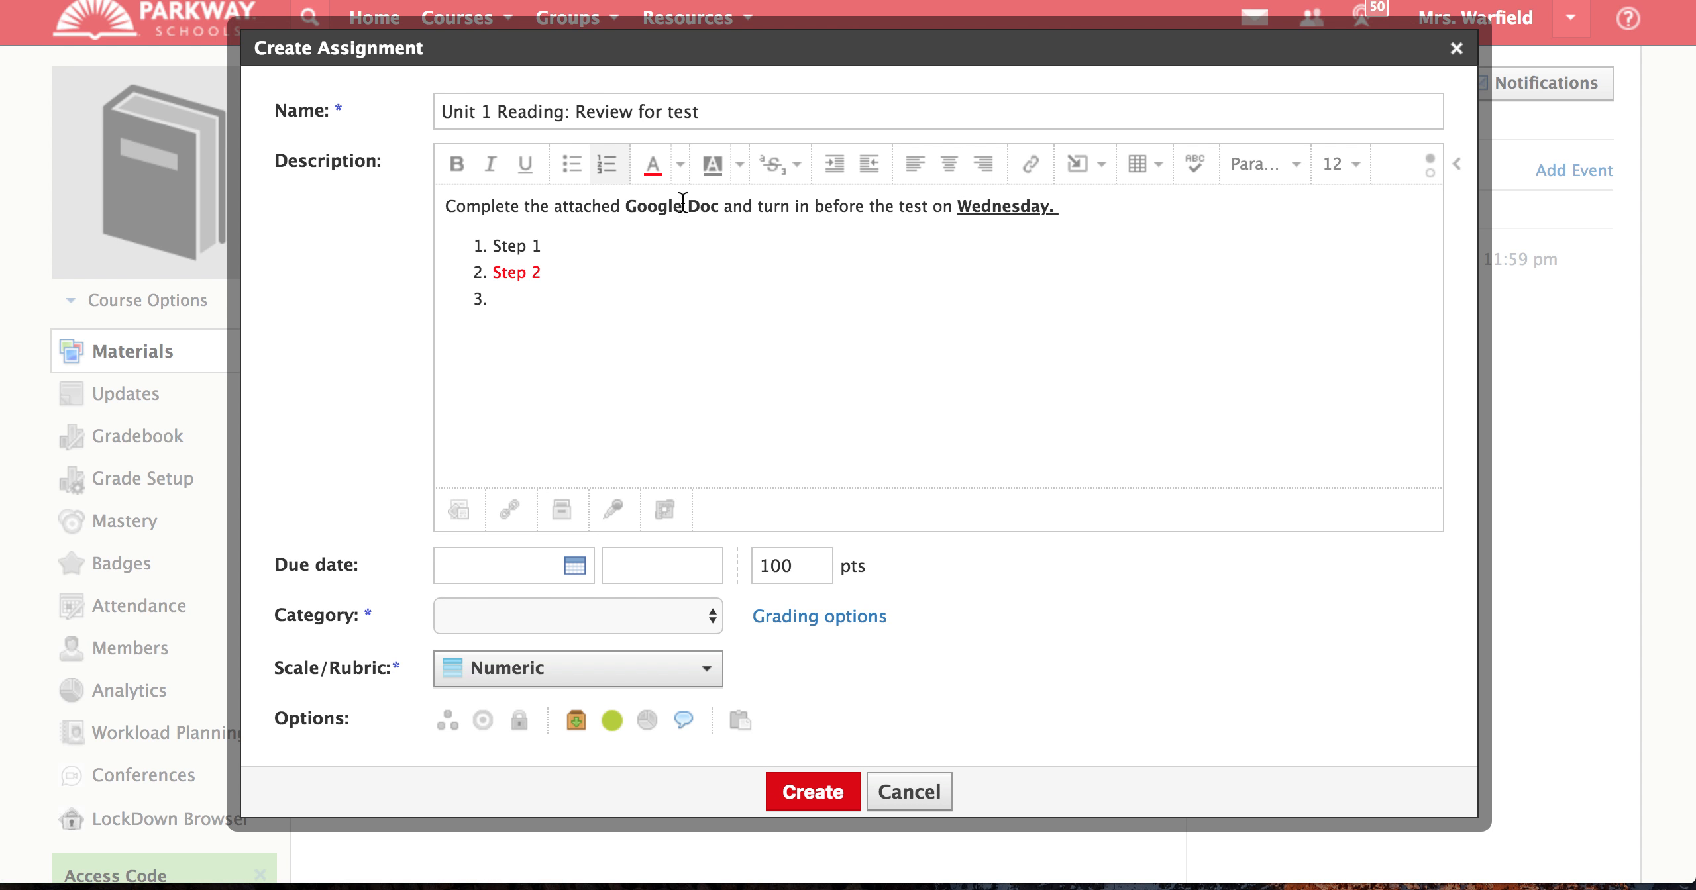
Highlight the words "Google Doc" in the description with an orange background
left_click_drag(627, 206, 722, 211)
left_click(739, 164)
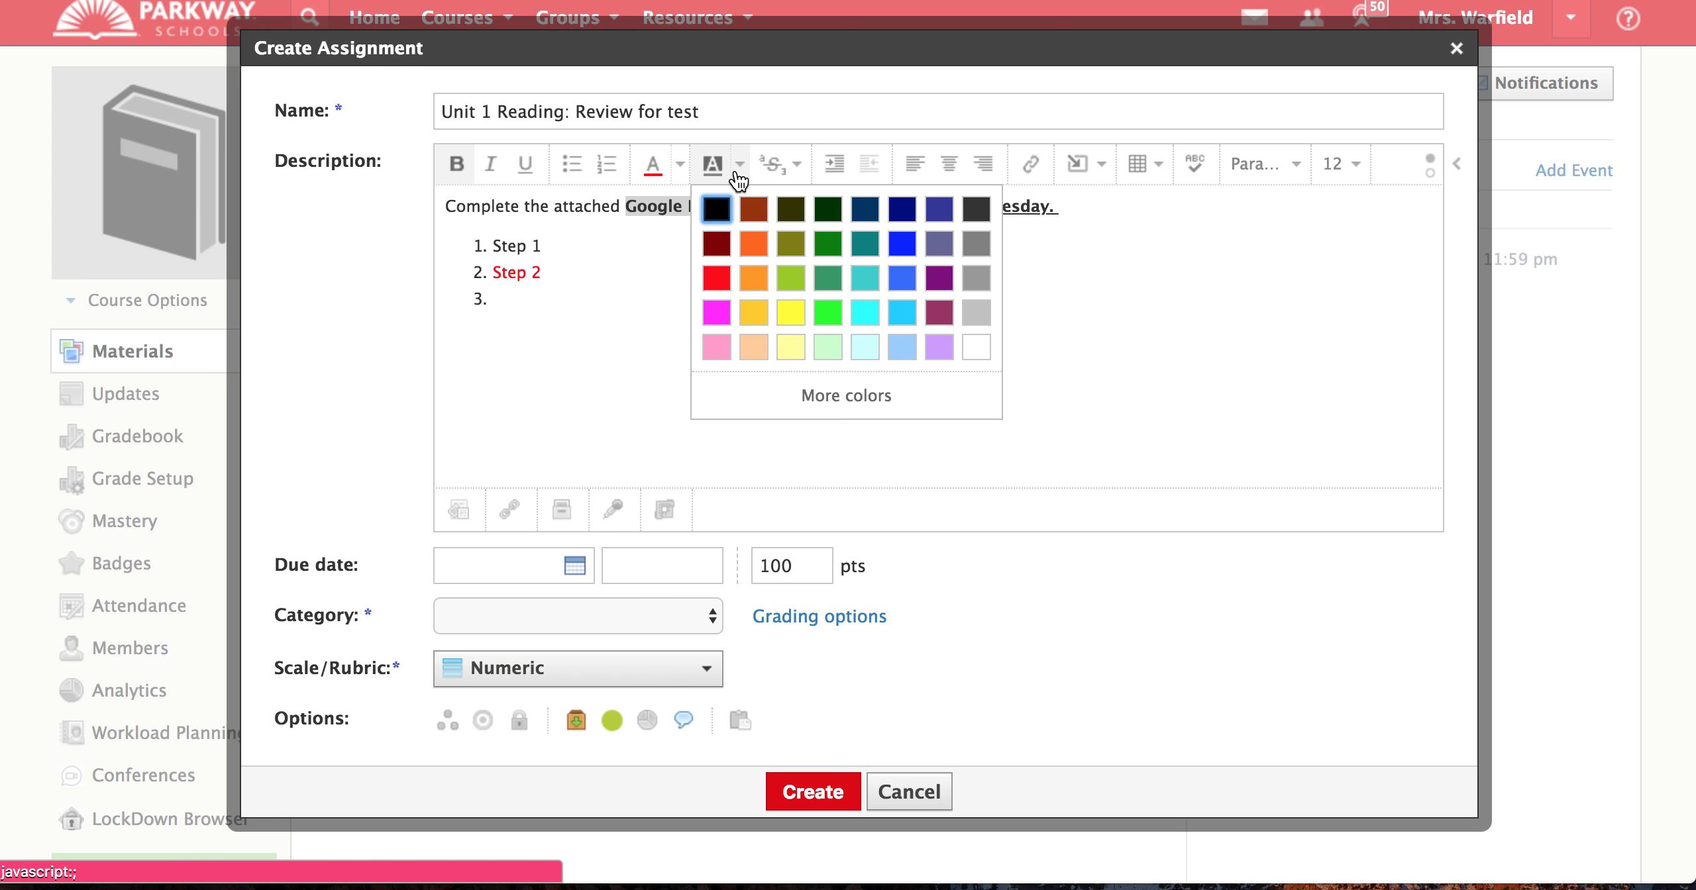
left_click(746, 247)
left_click(644, 272)
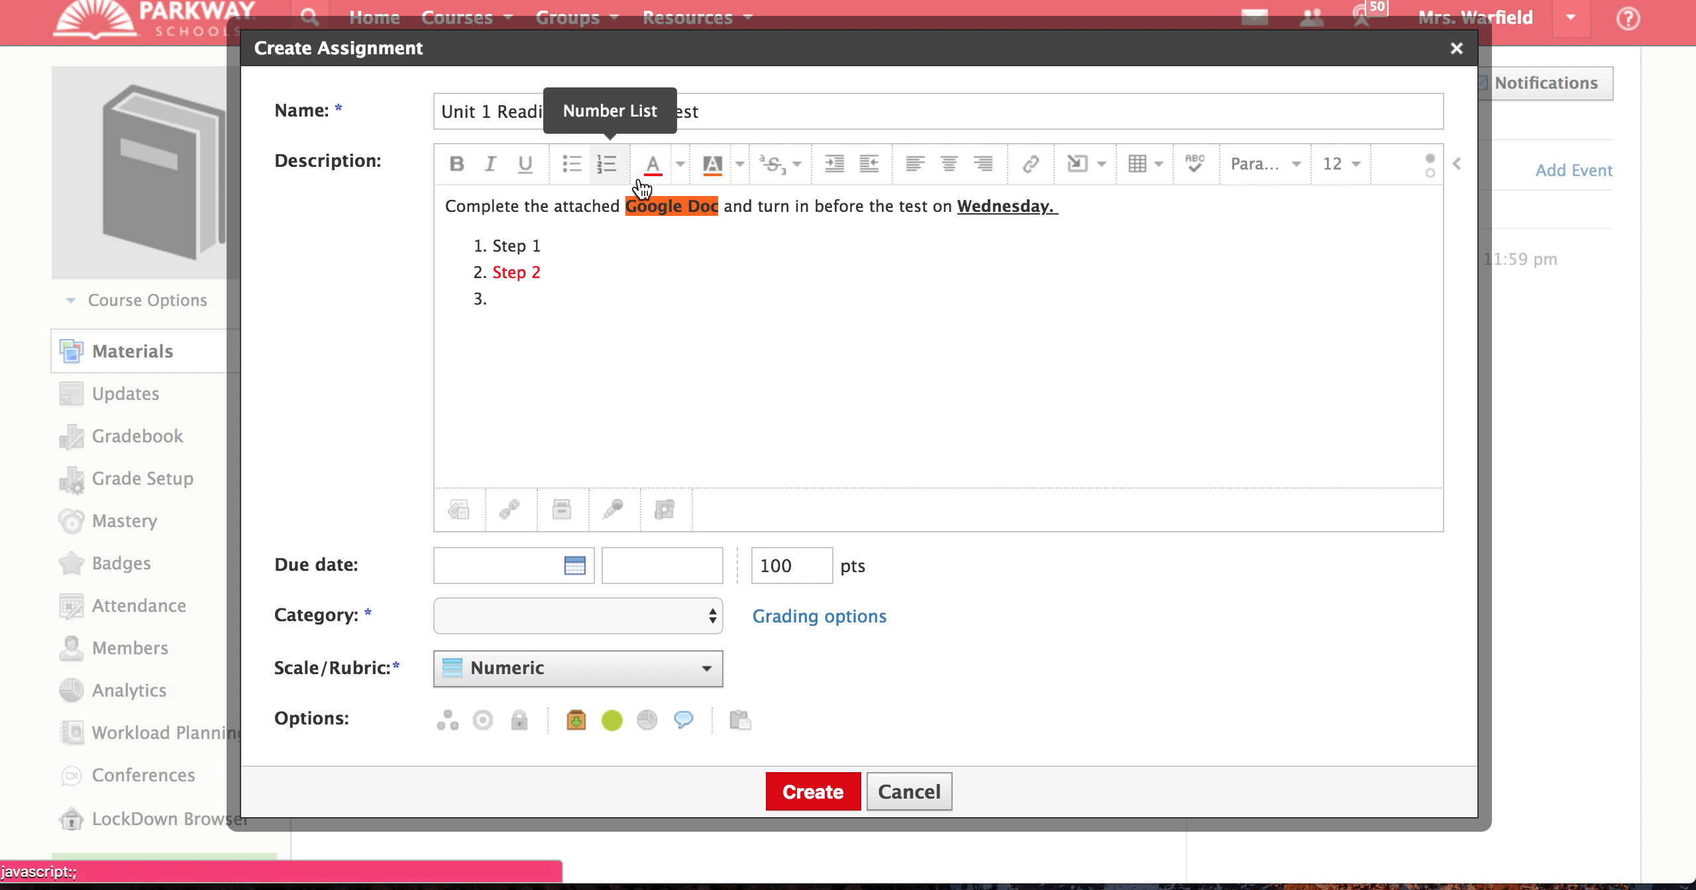
Examine the description editor's extra text formatting options and its options for inserting media by upload or from the web
left_click(794, 169)
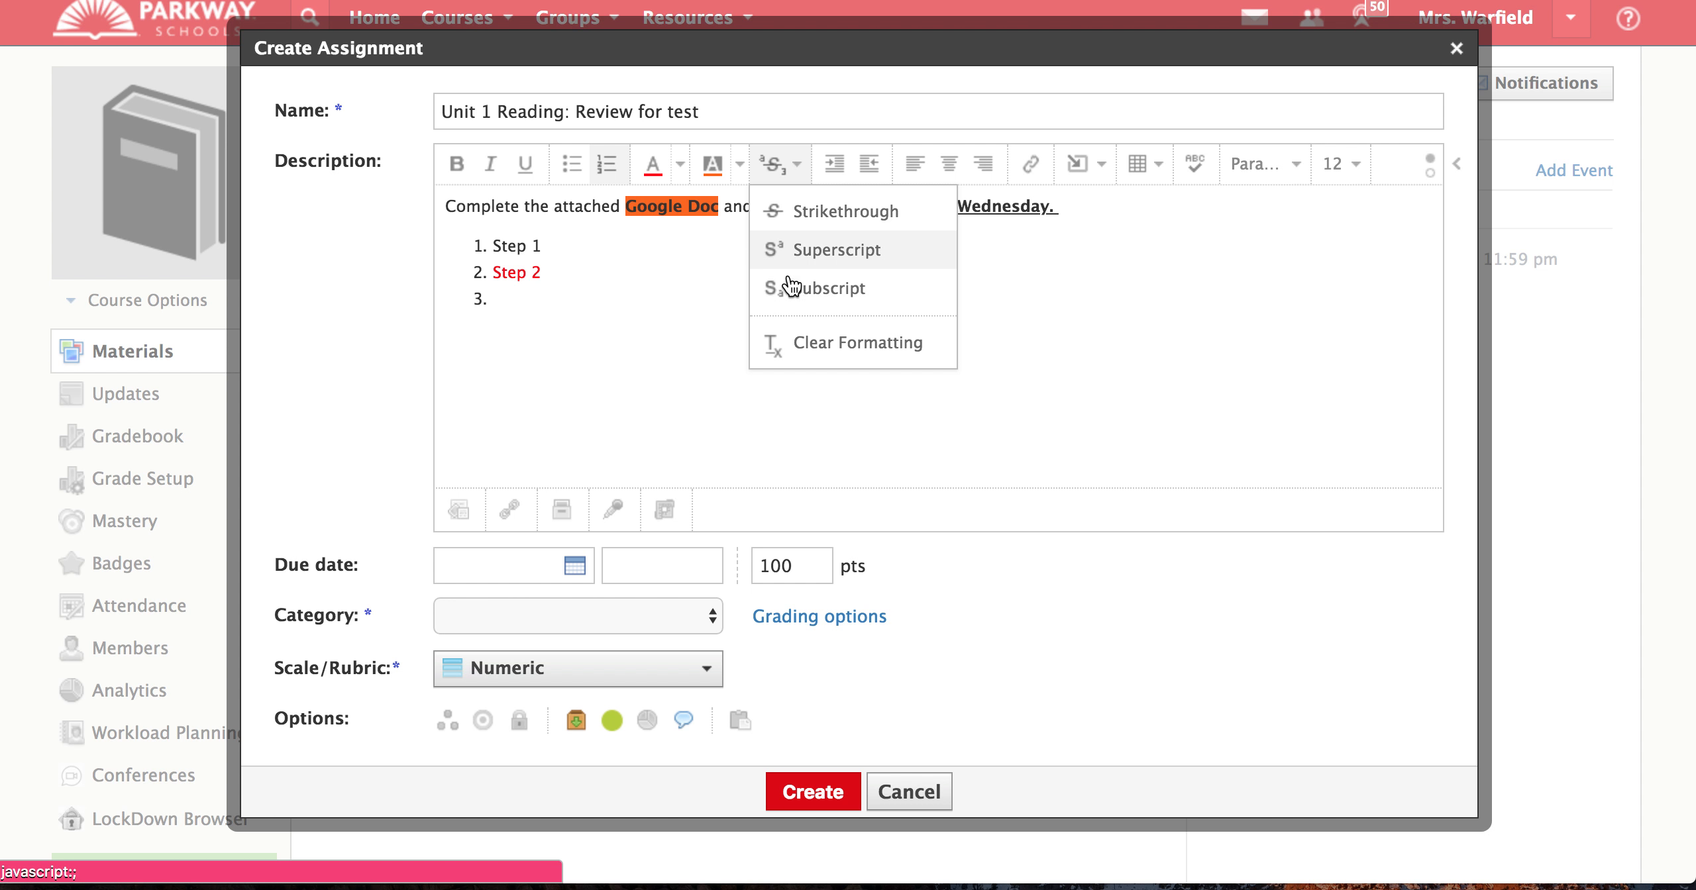
left_click(665, 325)
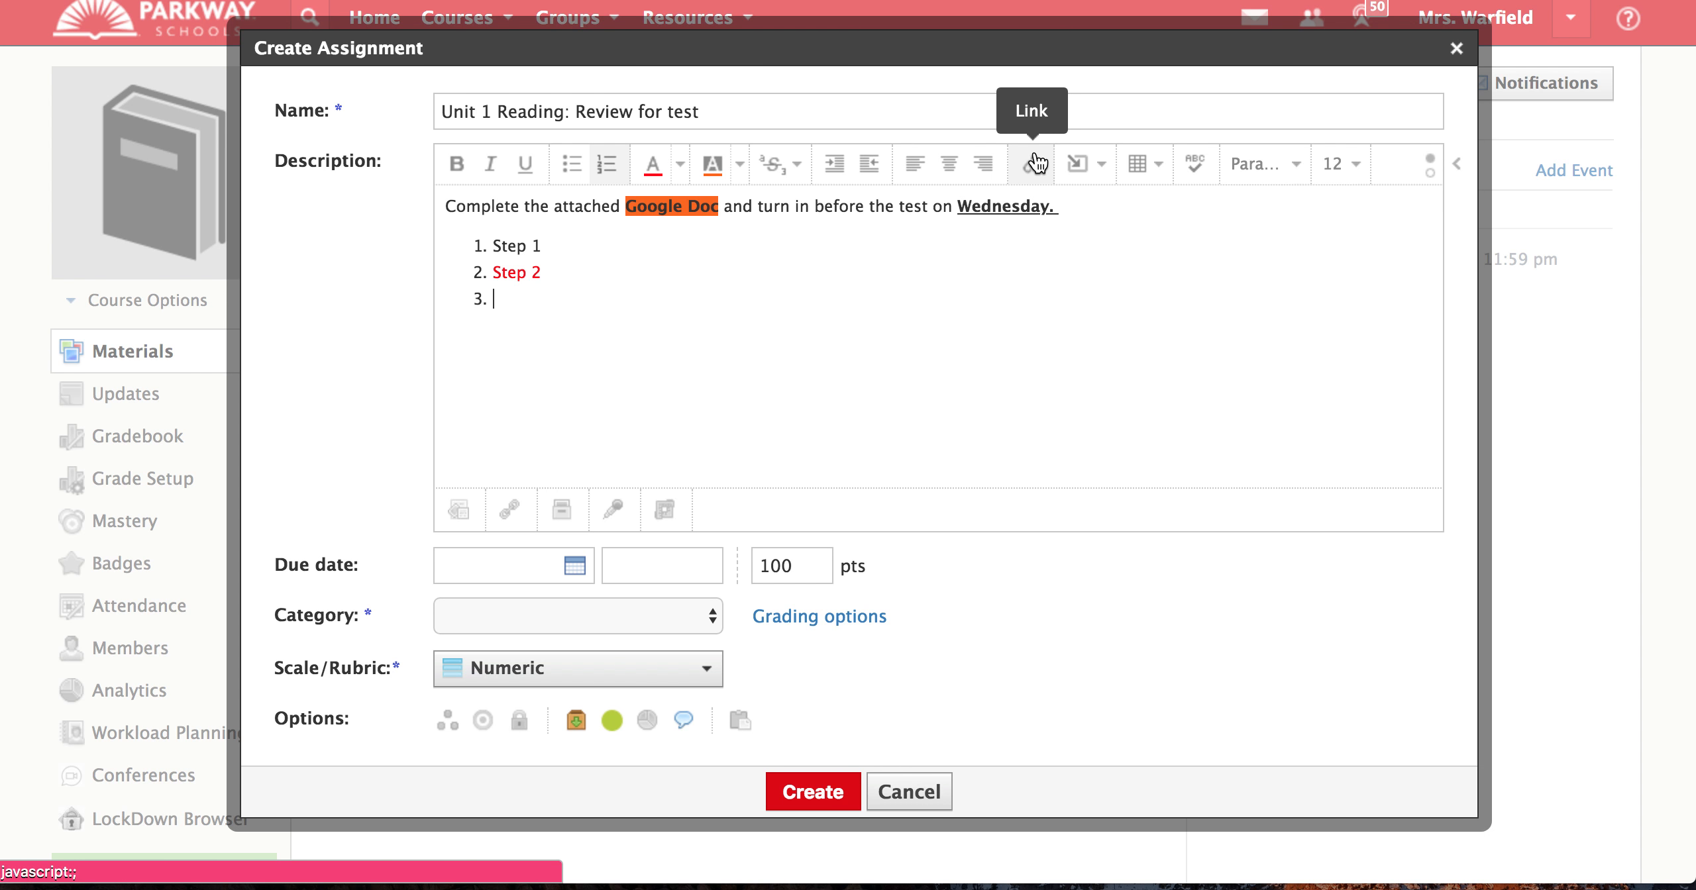
left_click(1092, 178)
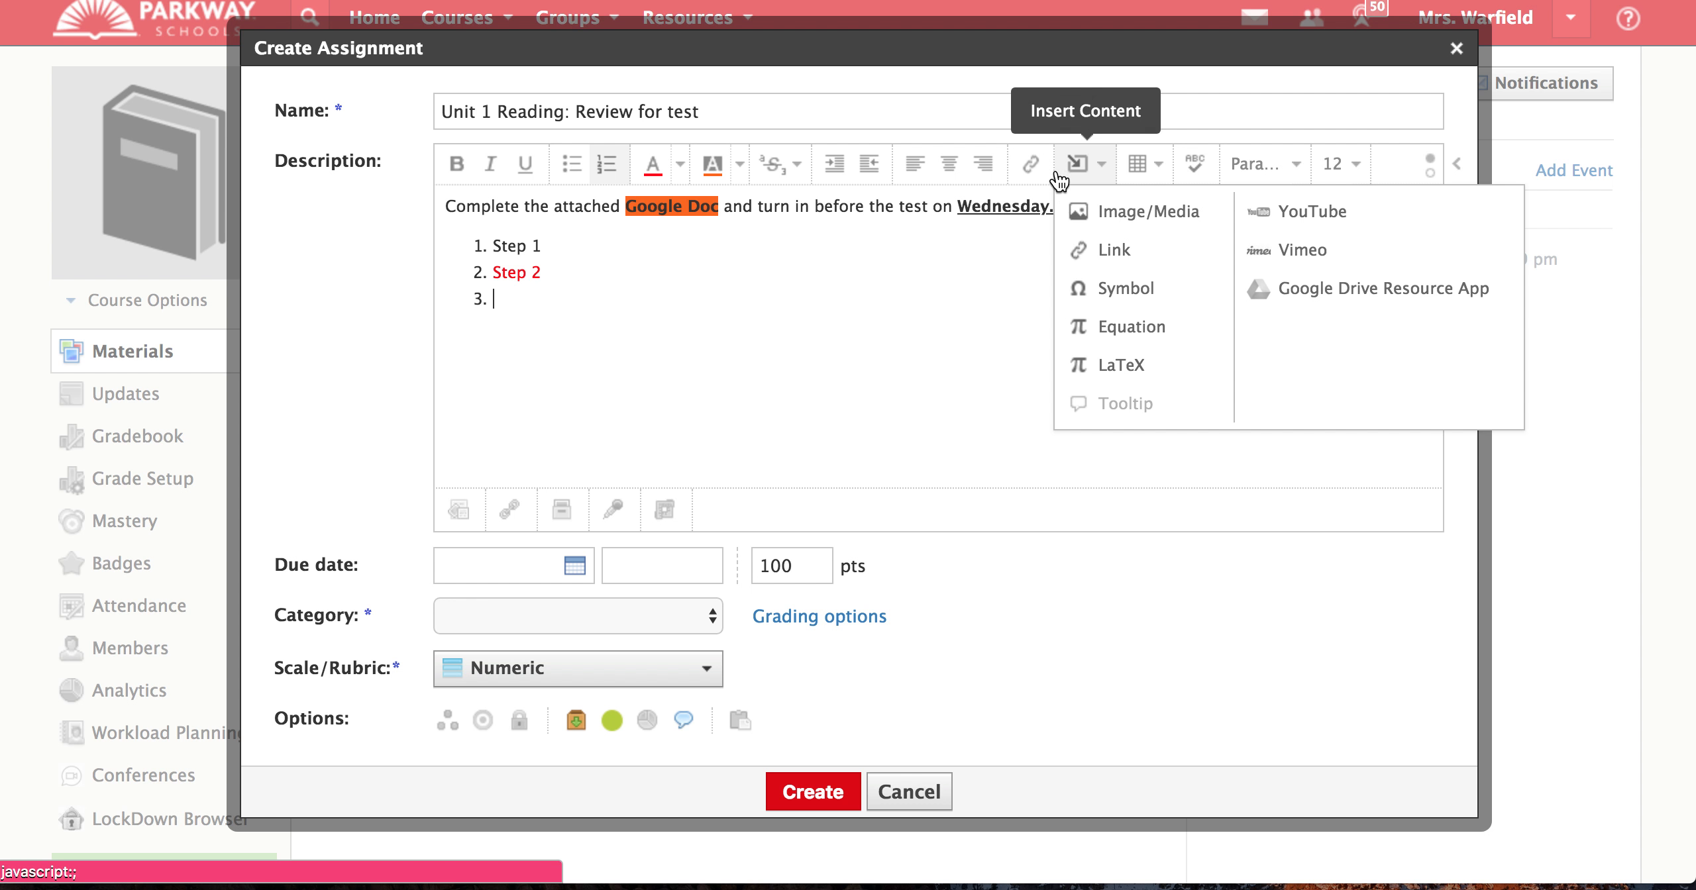
left_click(1096, 215)
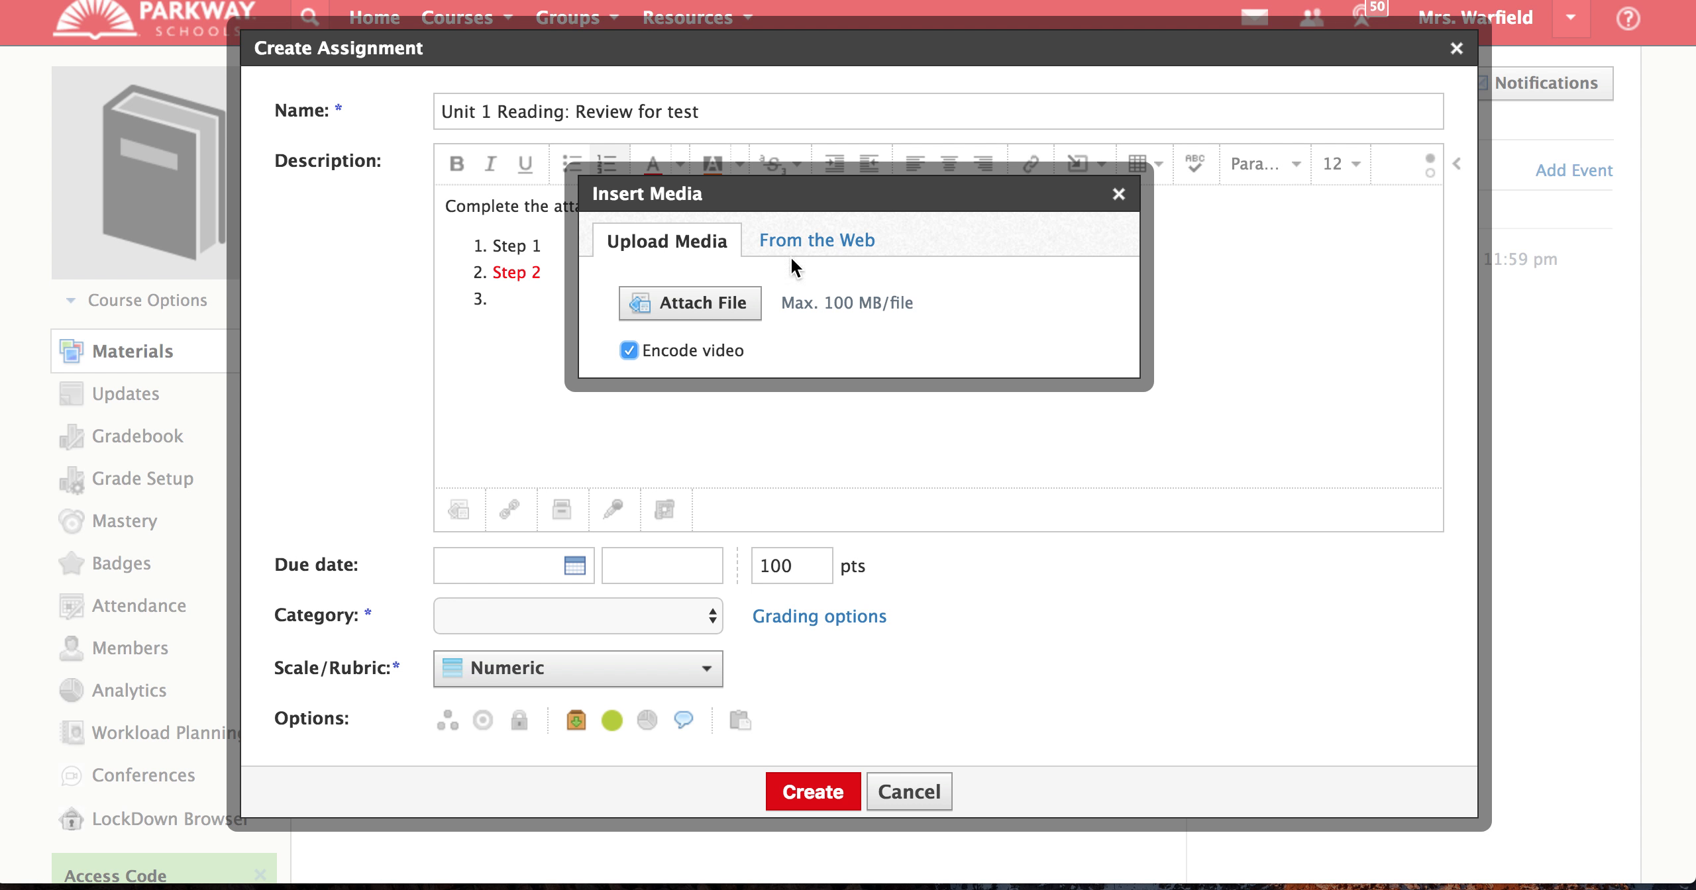
left_click(792, 248)
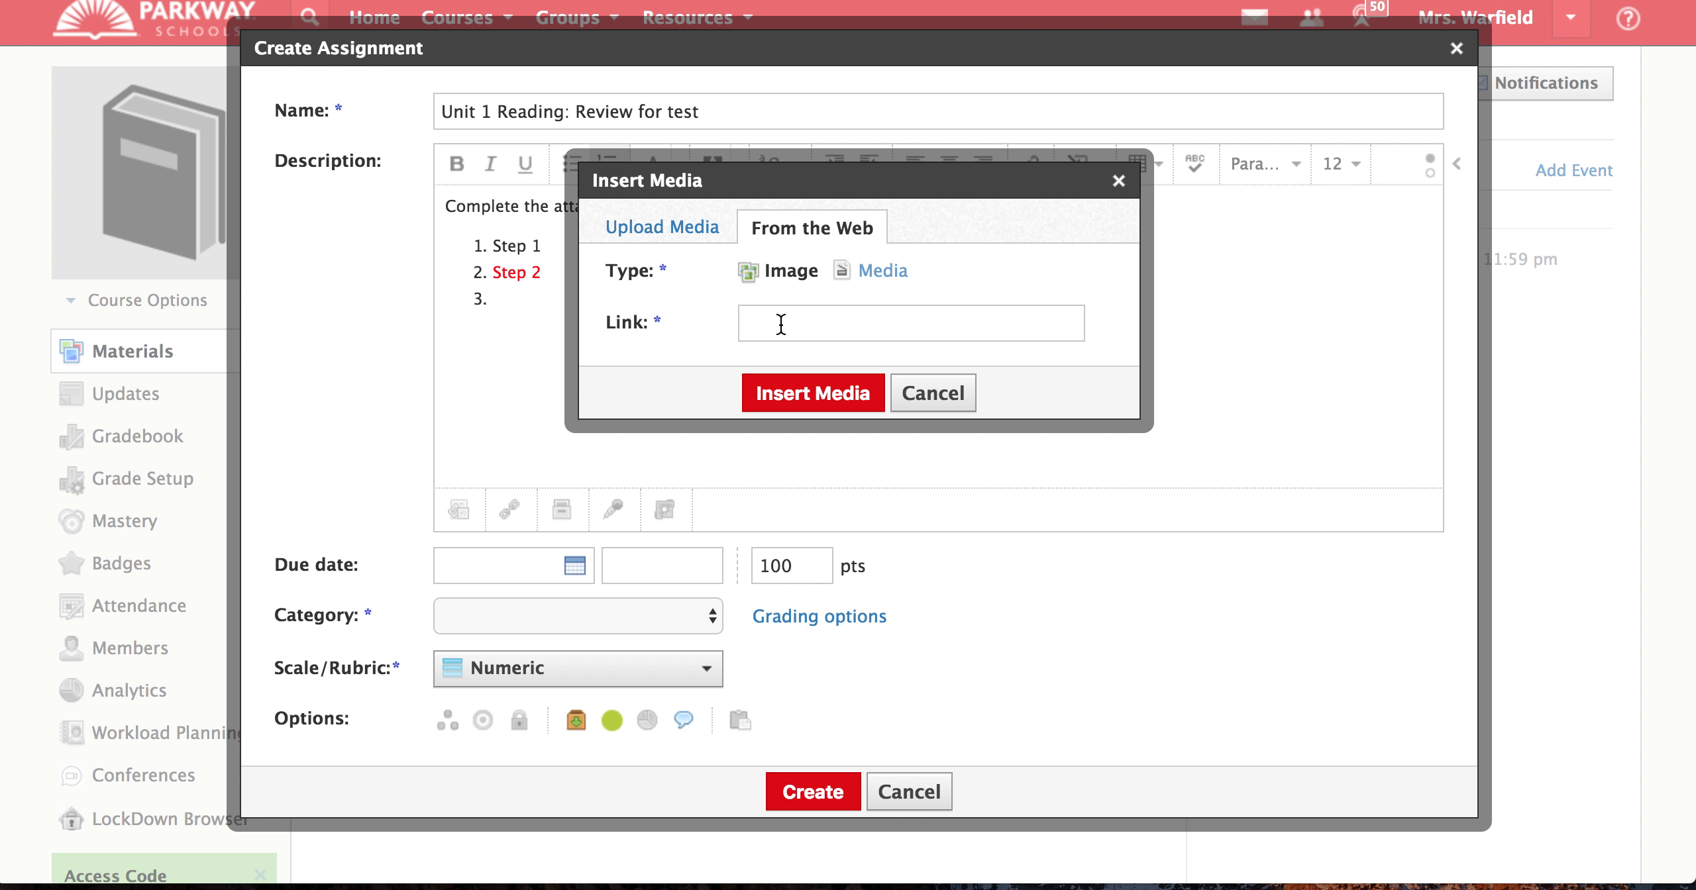
left_click(648, 228)
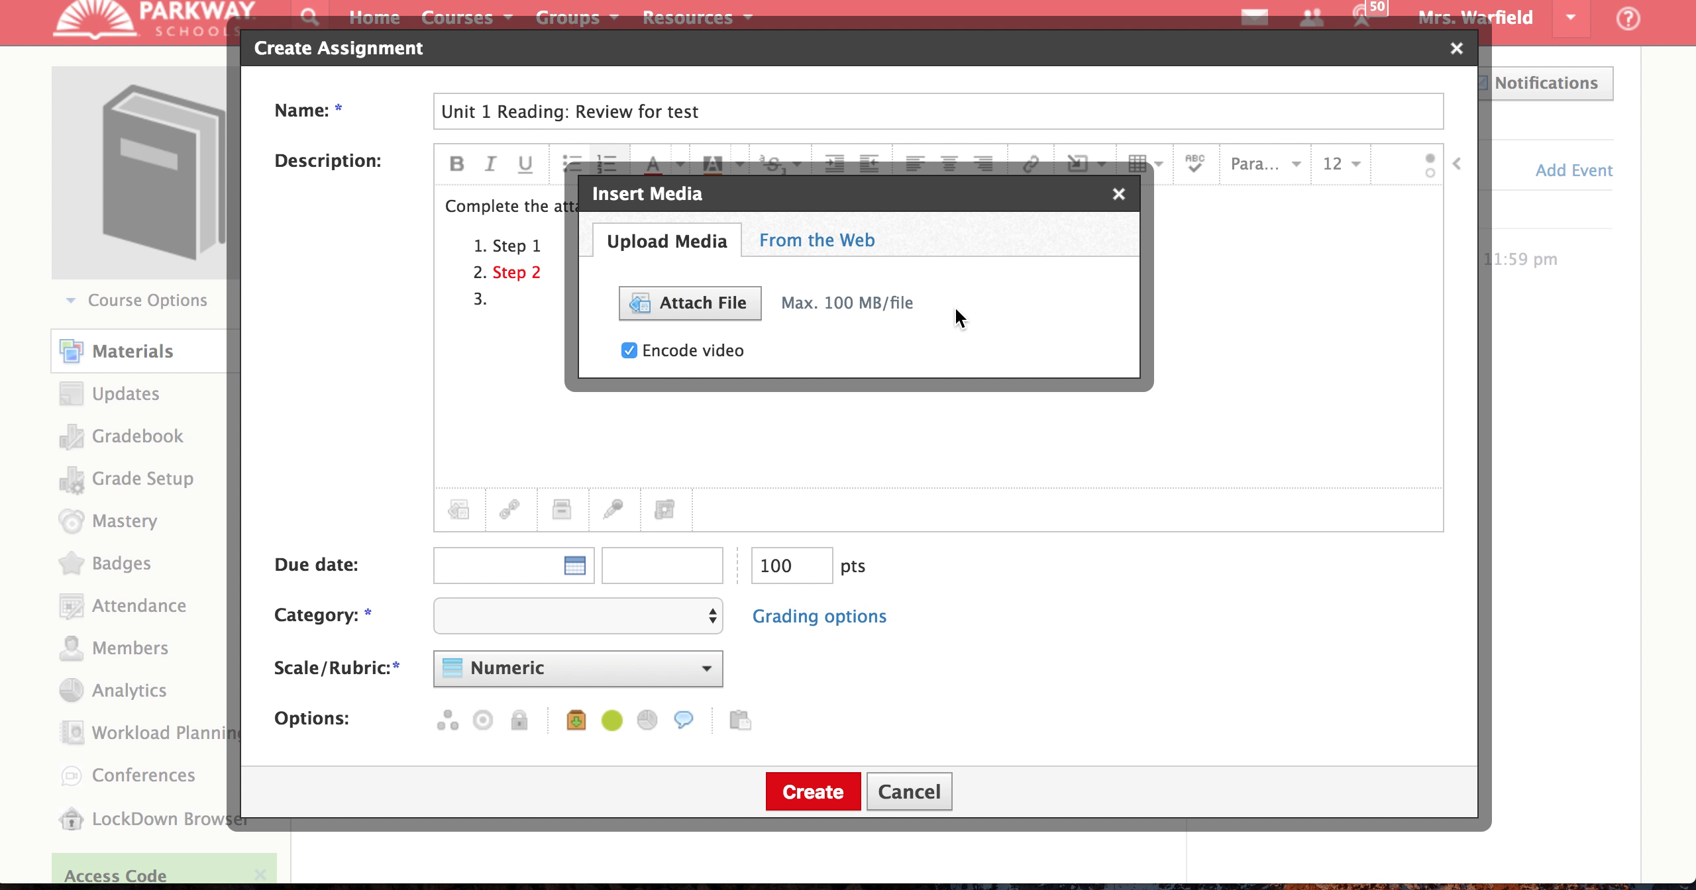
left_click(1118, 194)
Embed the Google Drive document "Schoology Video Outlines" in the assignment description
left_click(1100, 167)
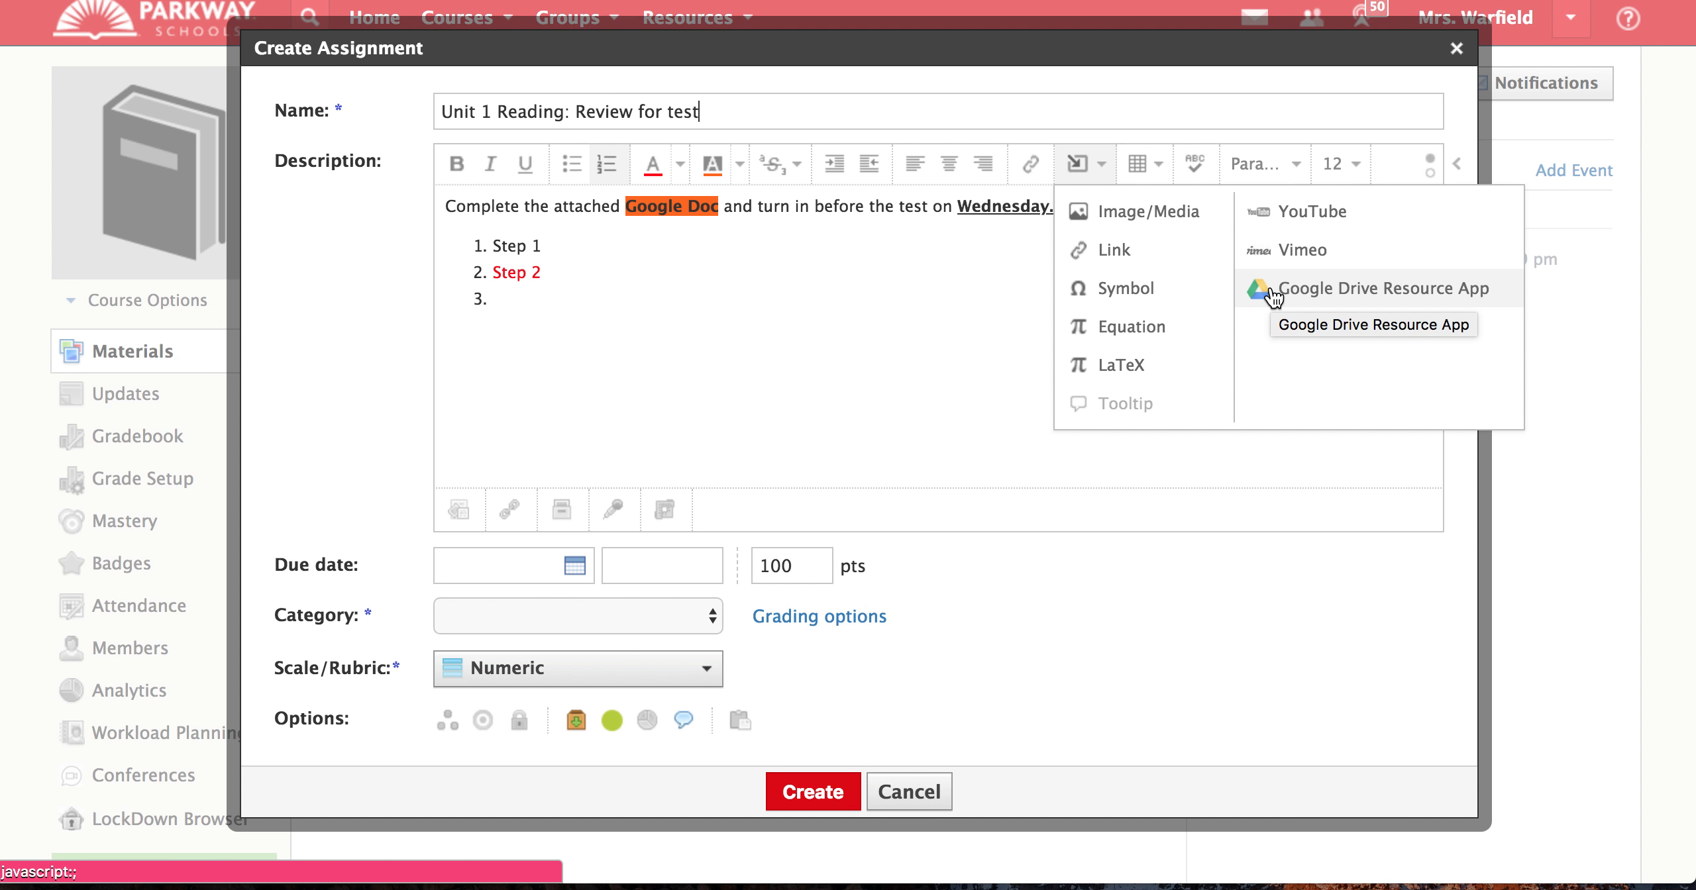
left_click(1271, 292)
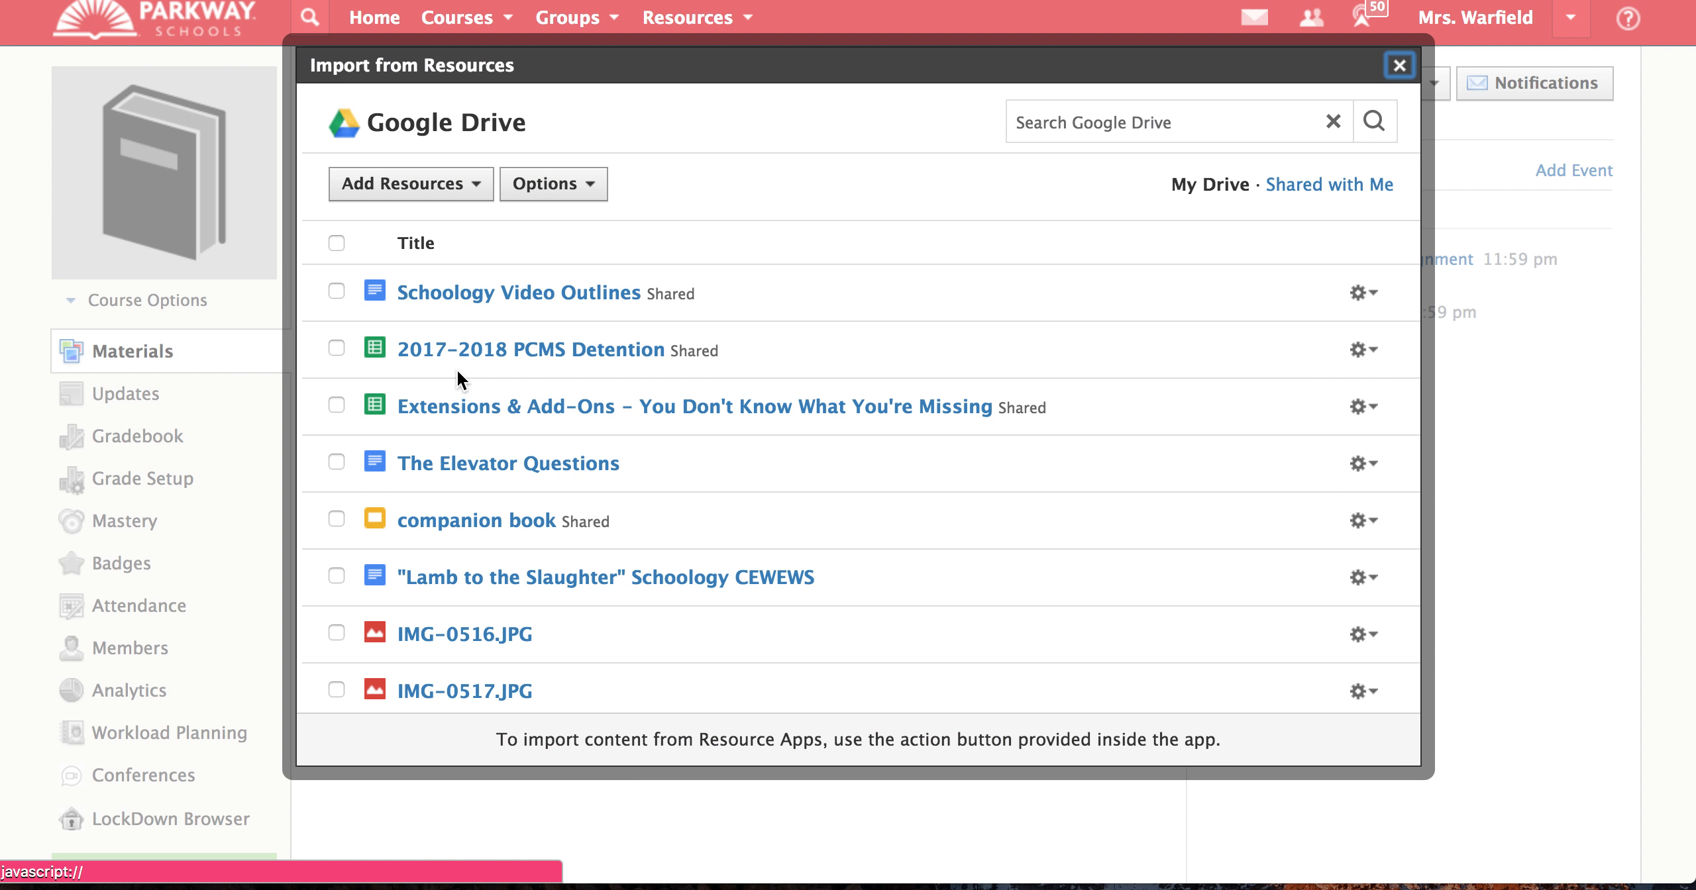
left_click(336, 291)
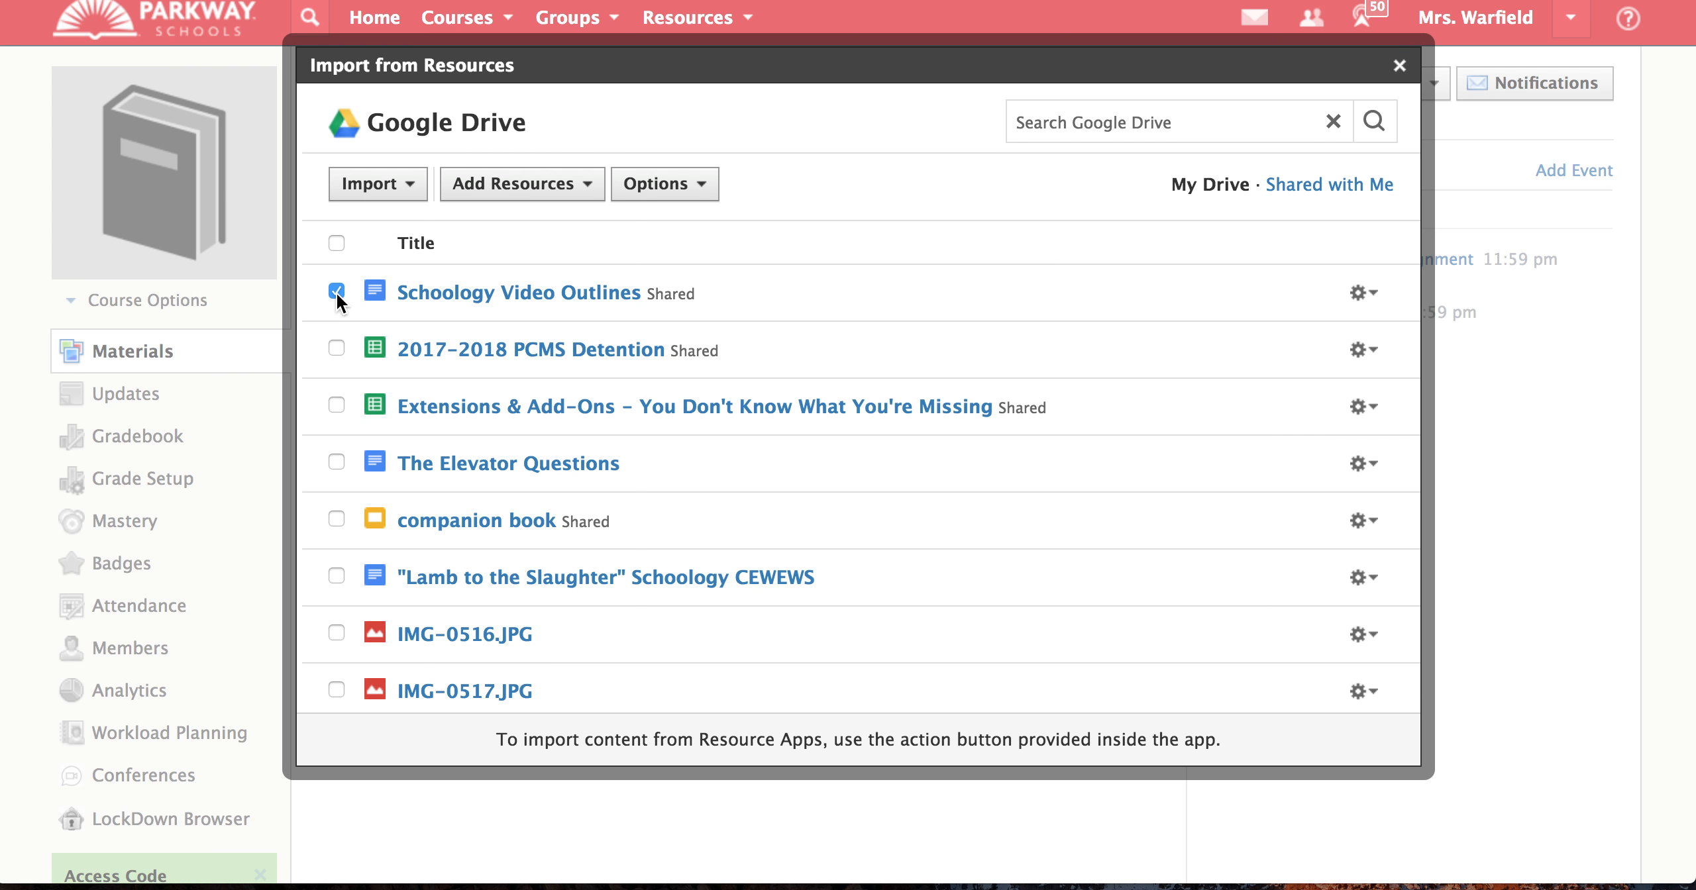
left_click(409, 207)
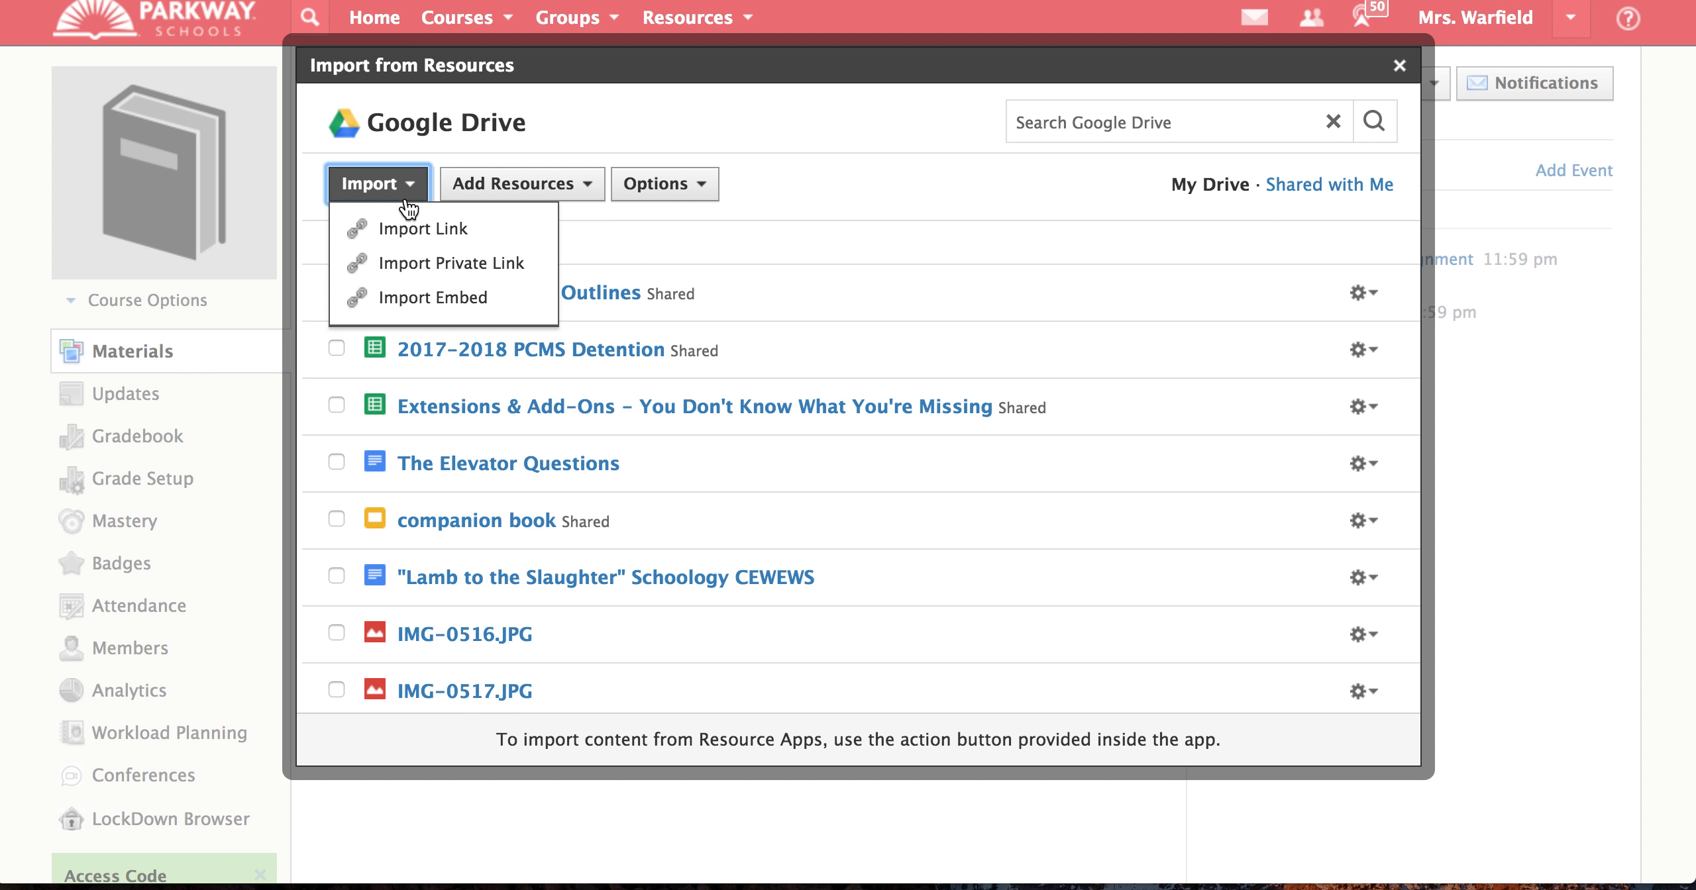
left_click(419, 298)
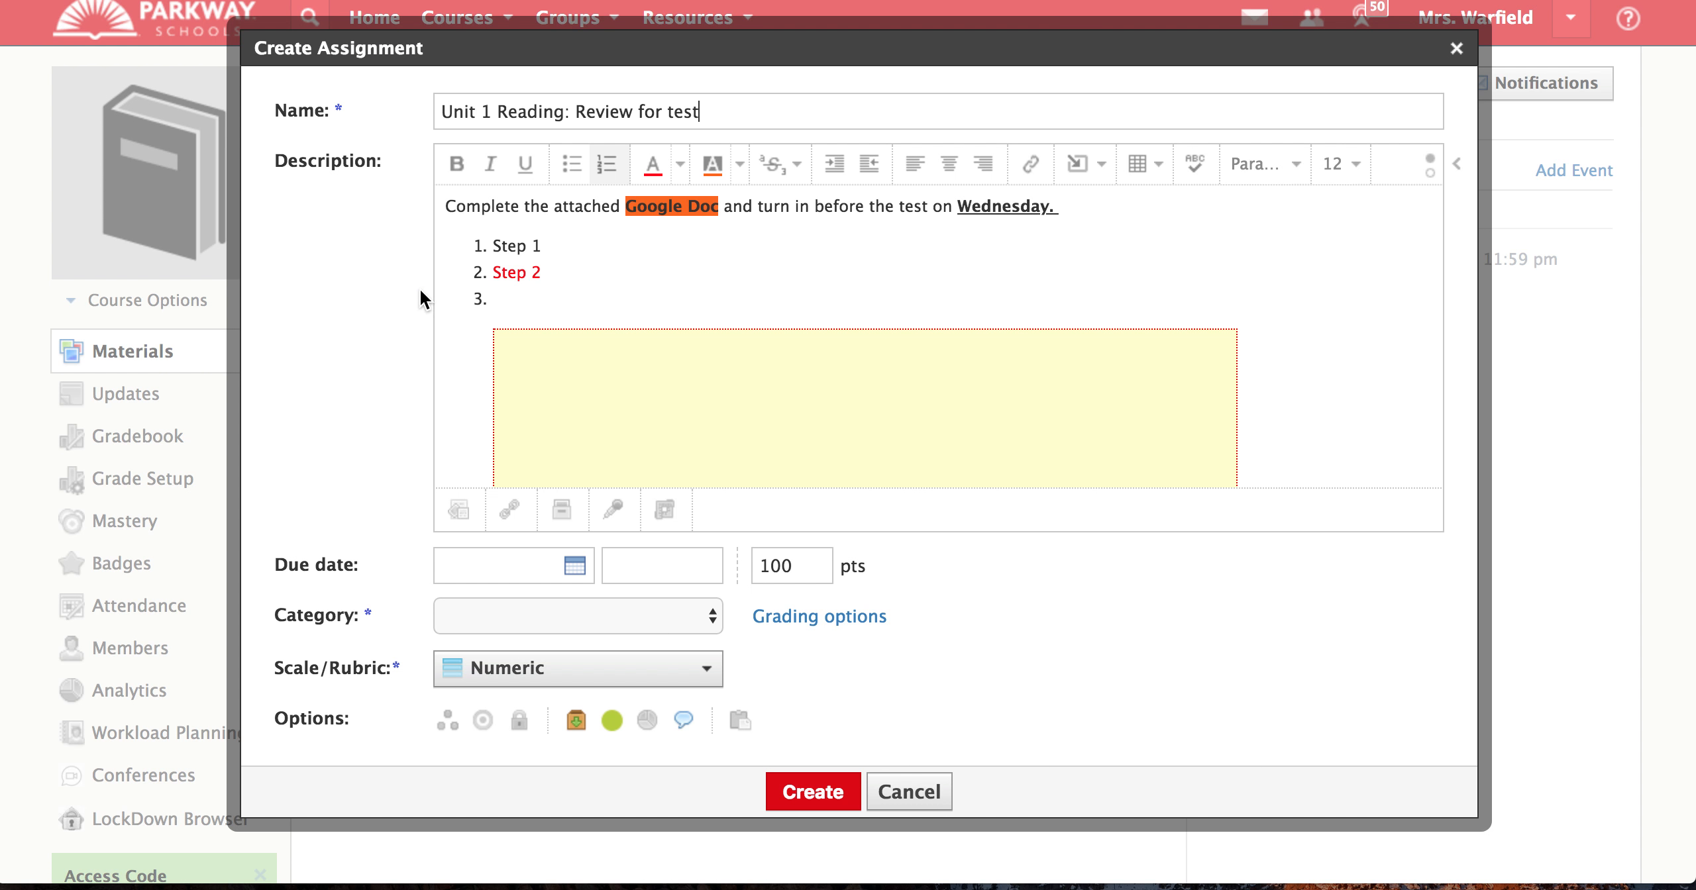
scroll(632, 429, "down", 4)
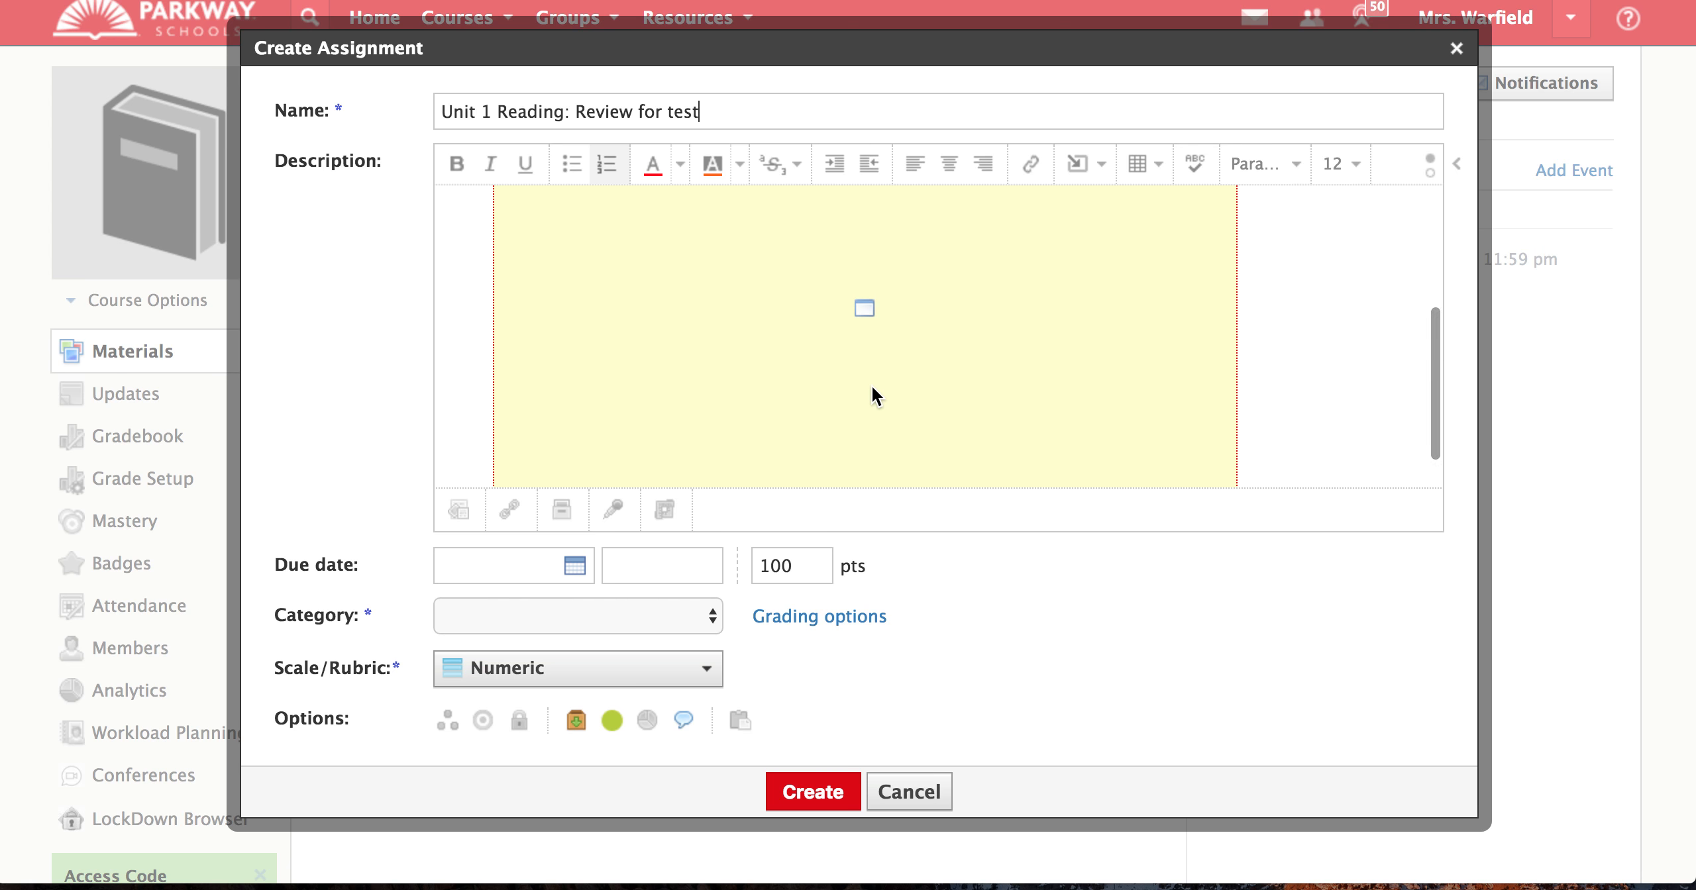
scroll(861, 377, "up", 2)
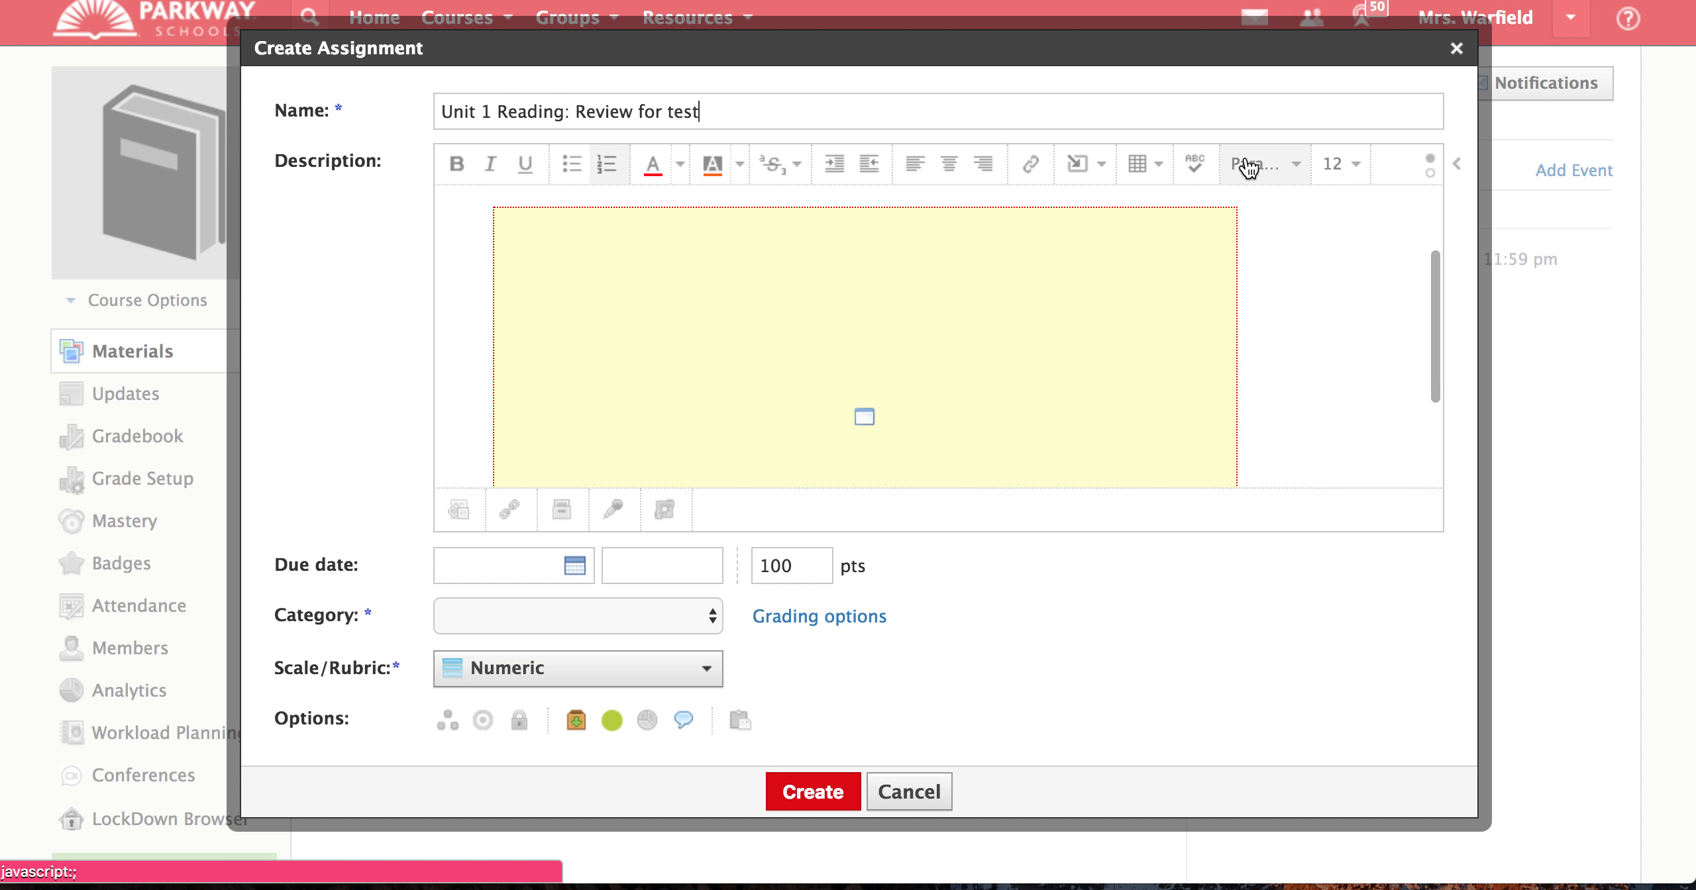
Examine the paragraph style and font size options available for the assignment description
left_click(1297, 173)
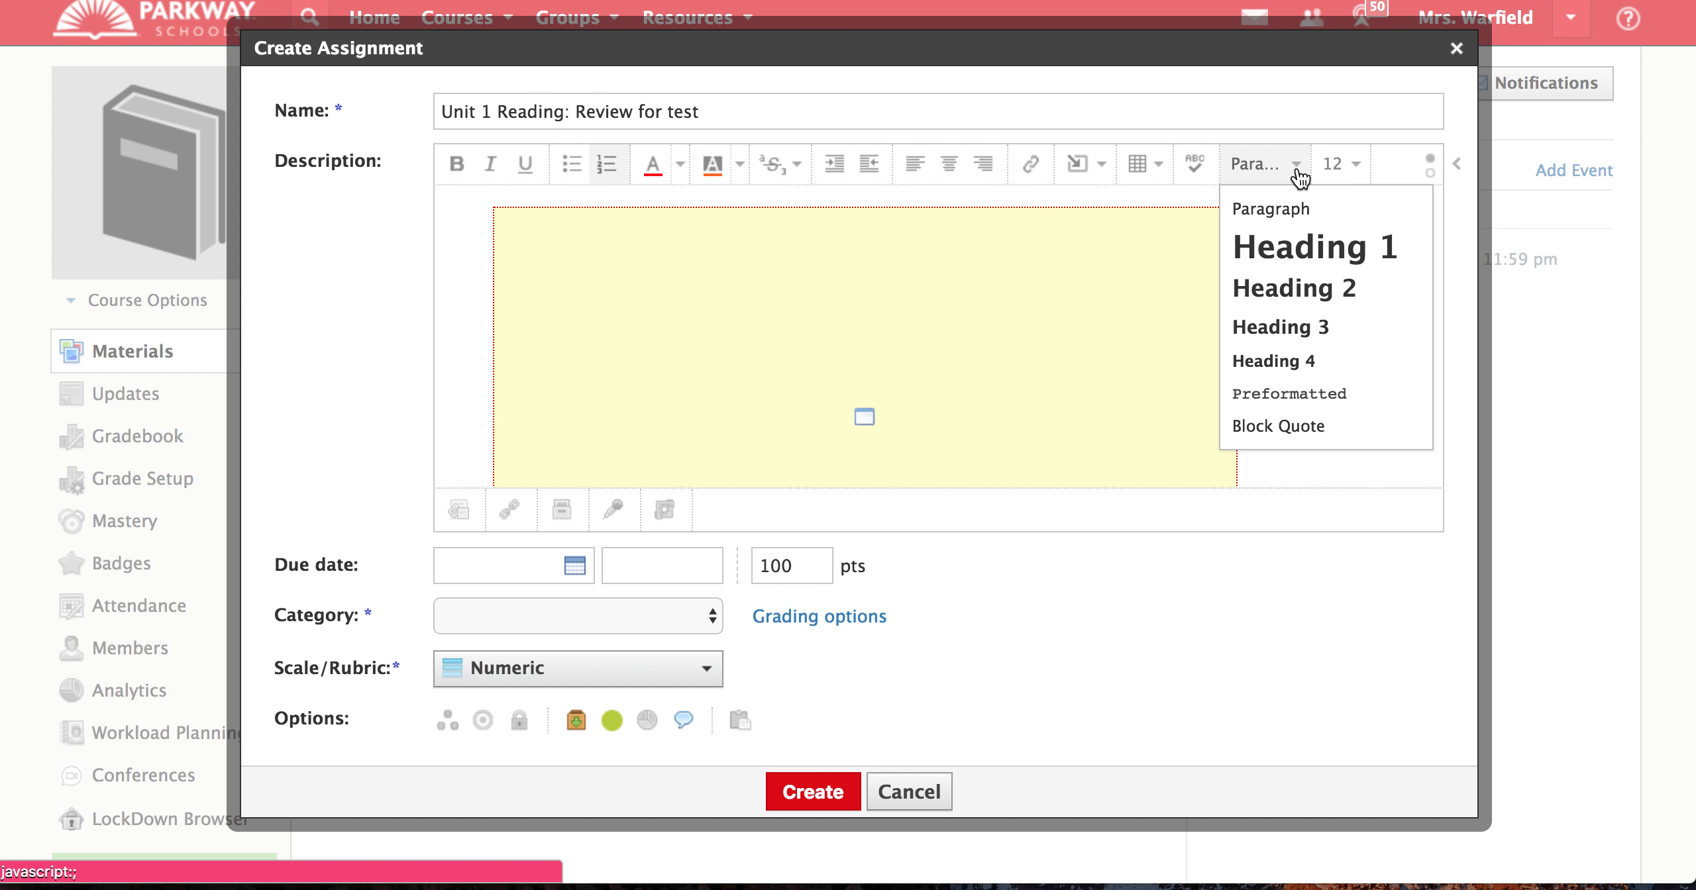
left_click(1295, 173)
left_click(1362, 175)
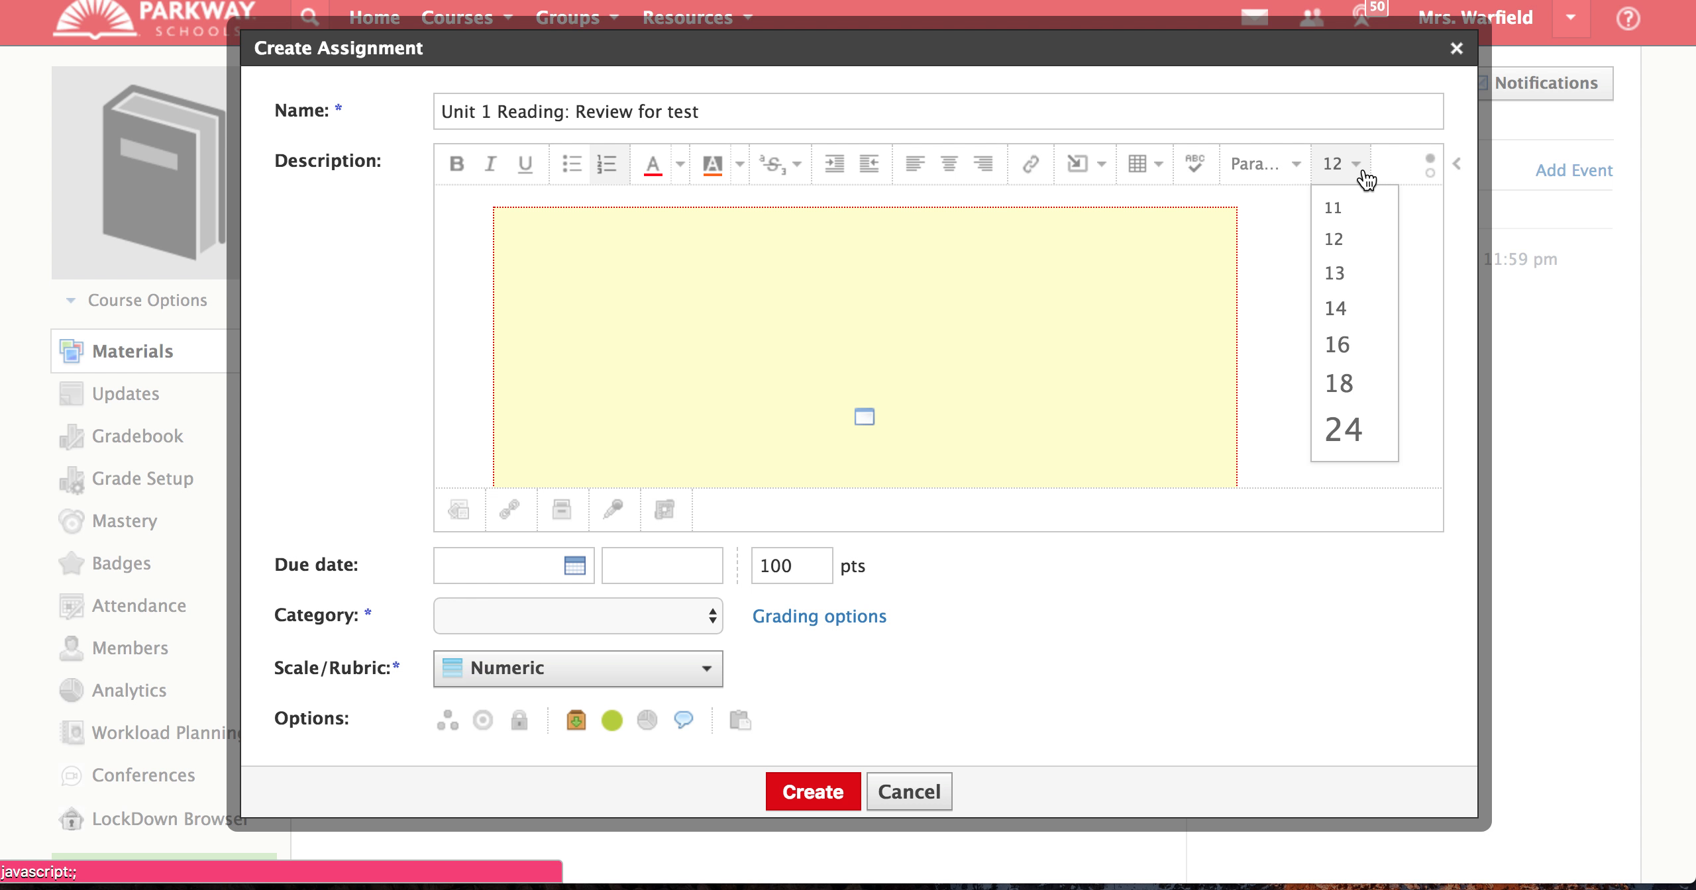
left_click(1364, 175)
scroll(572, 423, "down", 3)
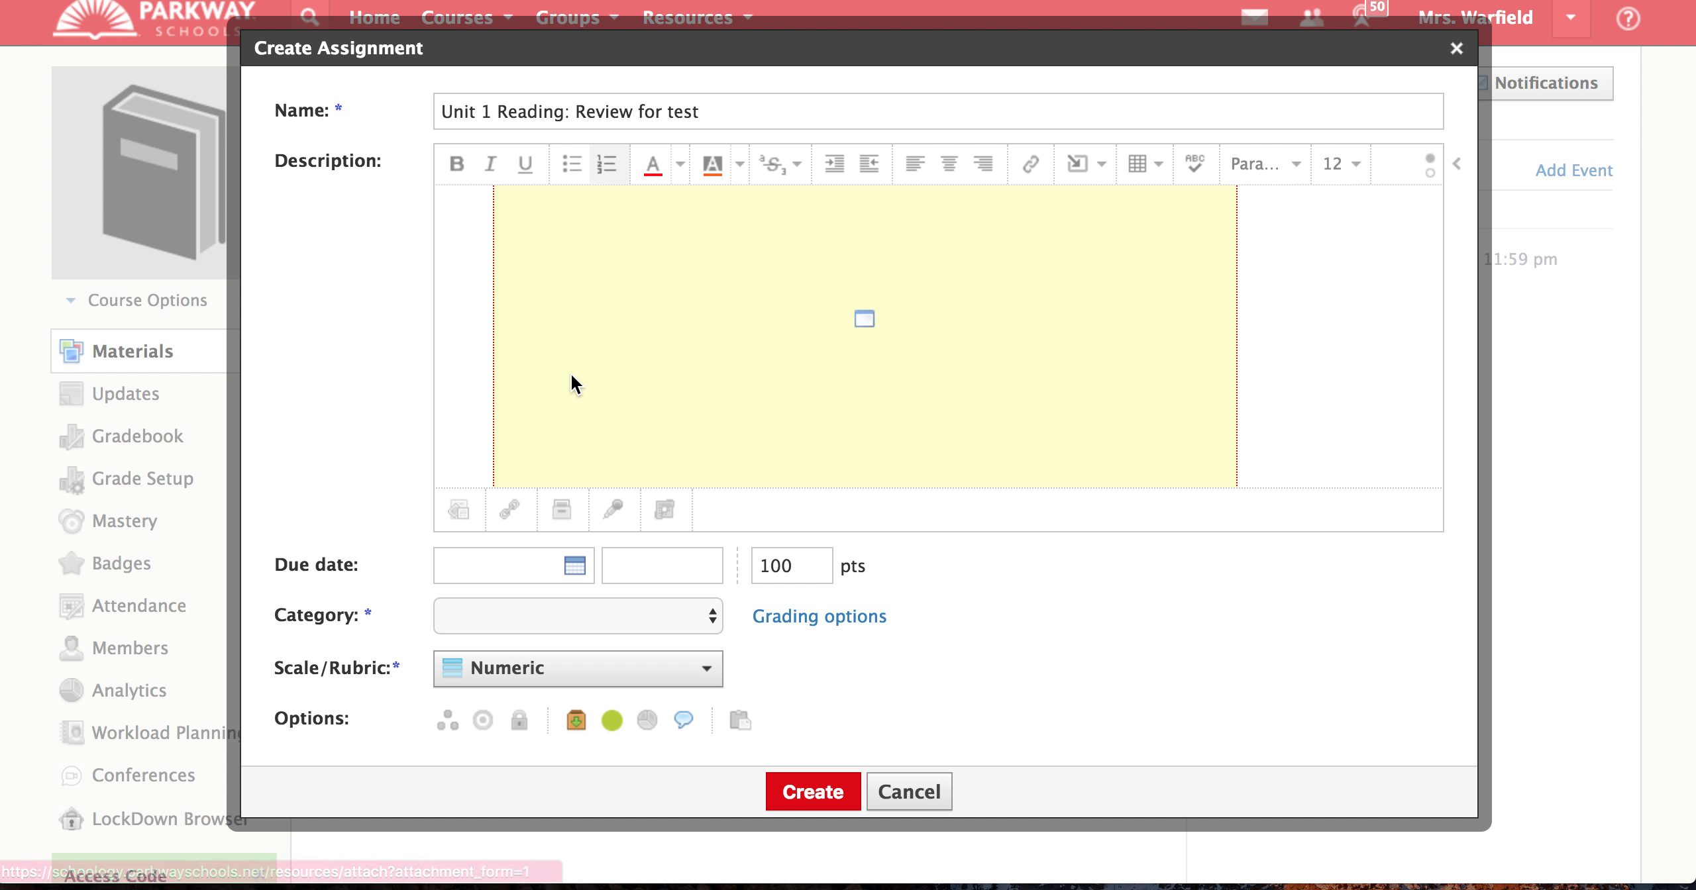
scroll(571, 376, "up", 3)
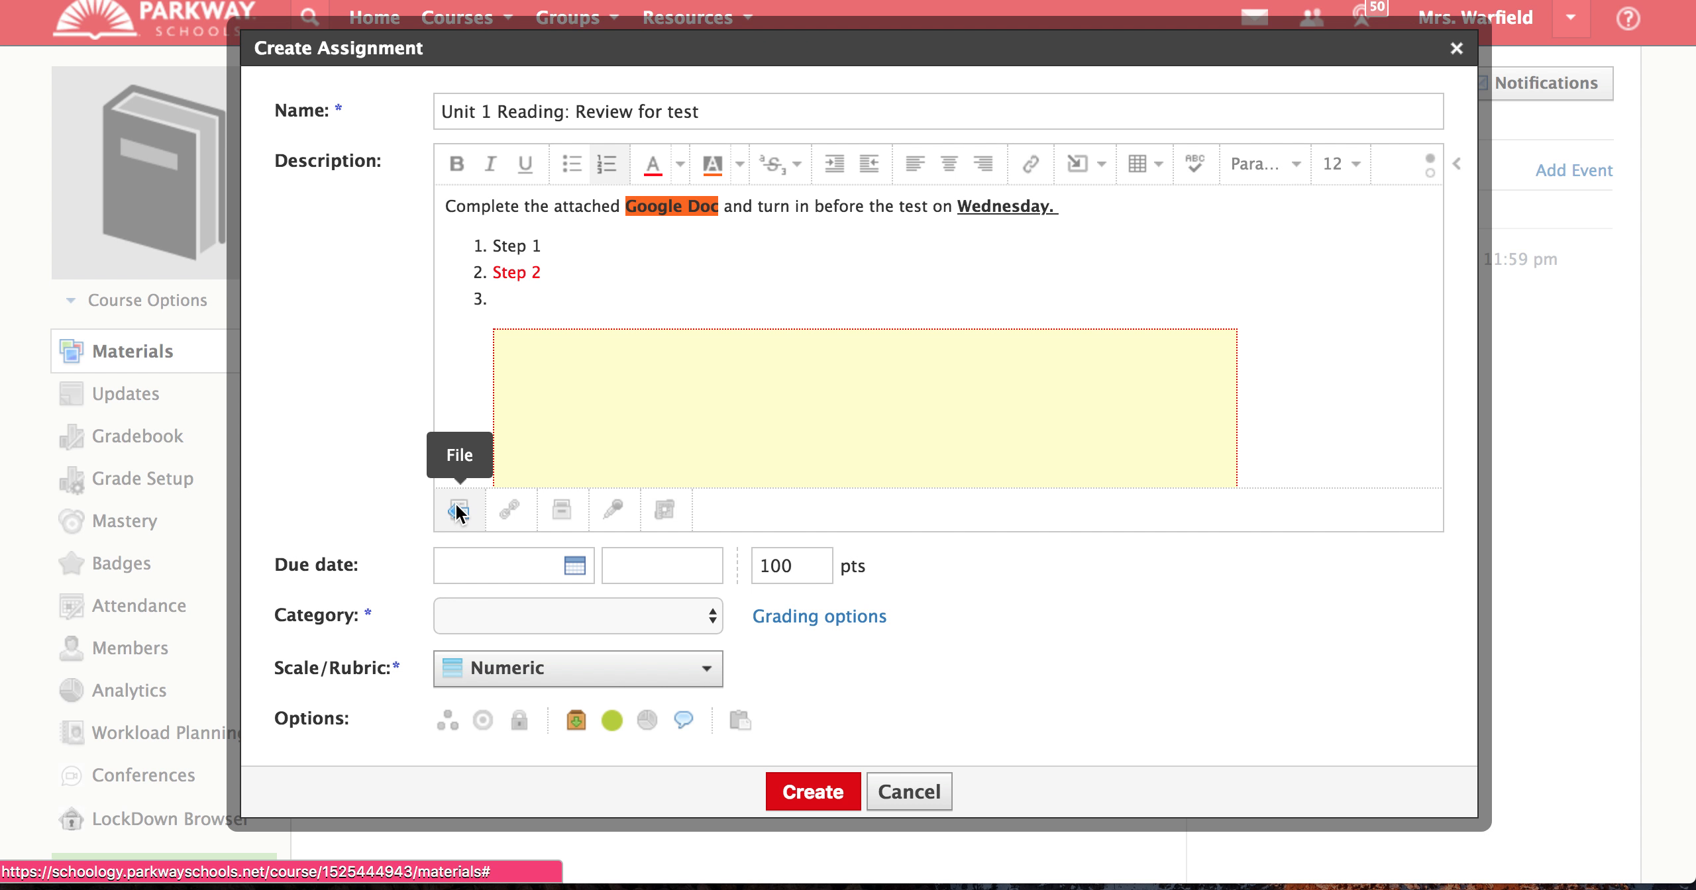
left_click(508, 514)
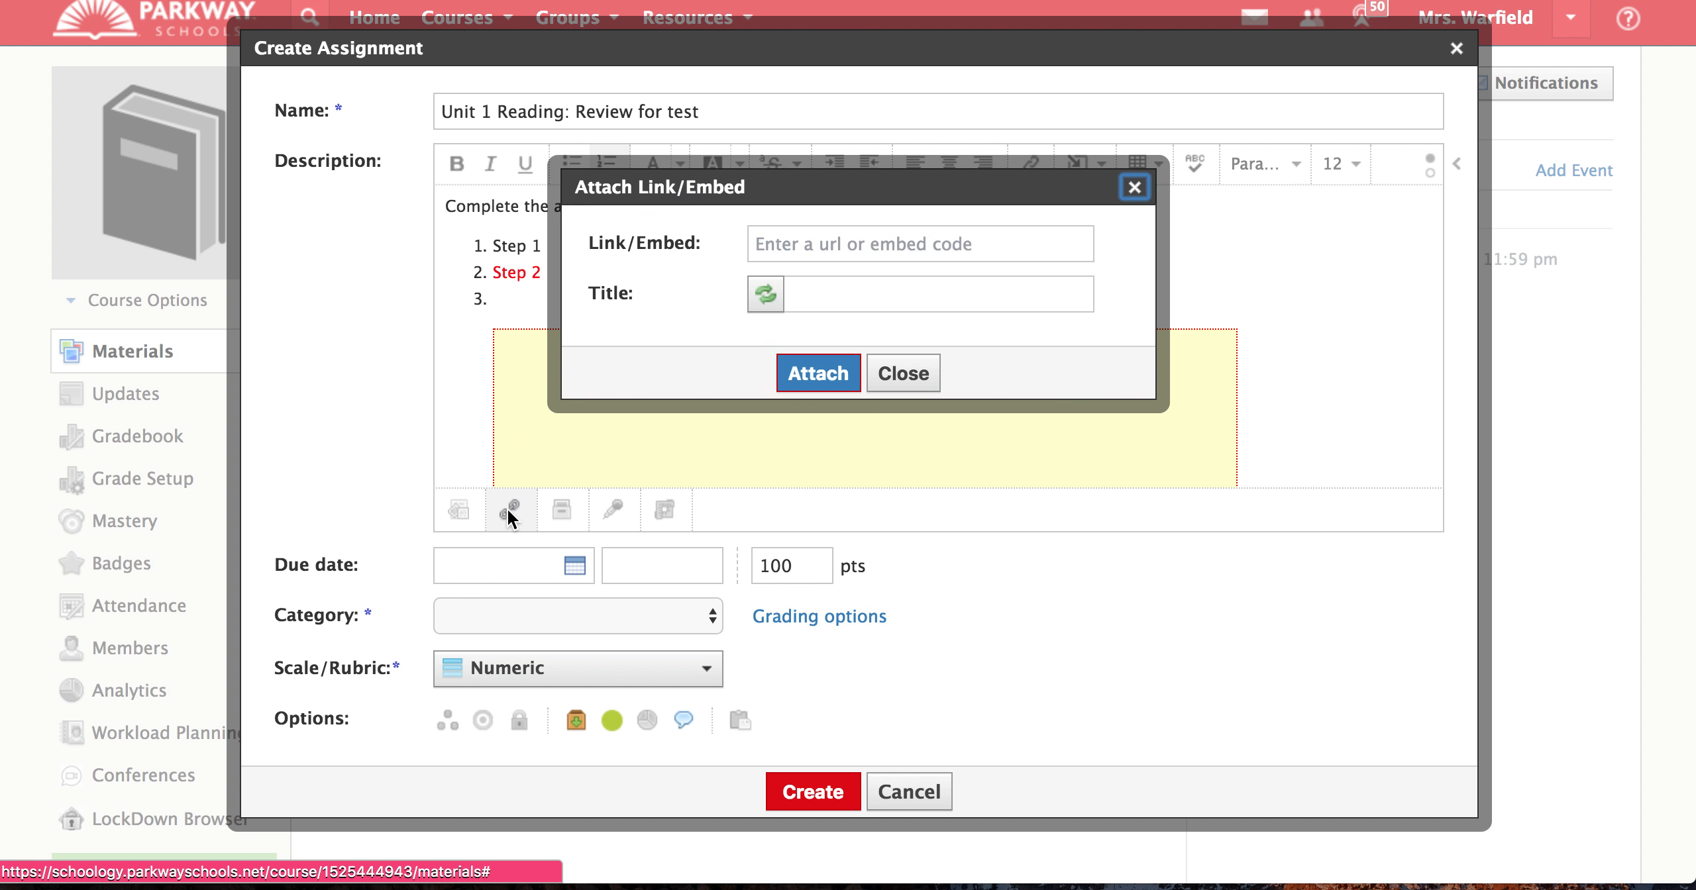
left_click(803, 247)
type("You")
key("BackSpace")
key("BackSpace")
key("BackSpace")
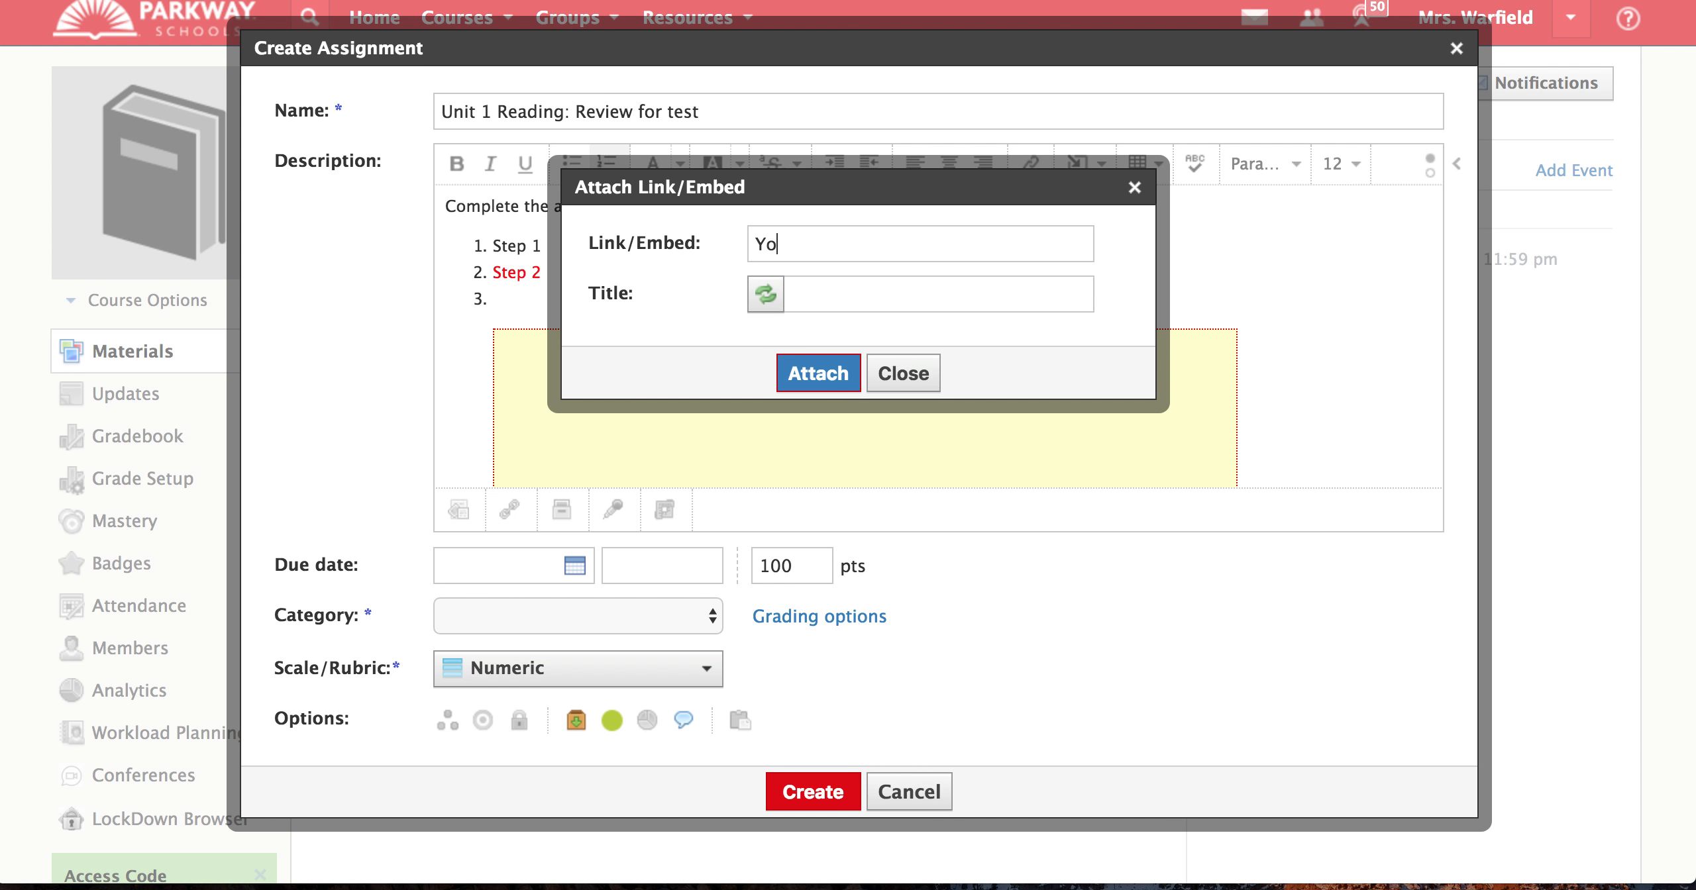
type("www.youtube.com")
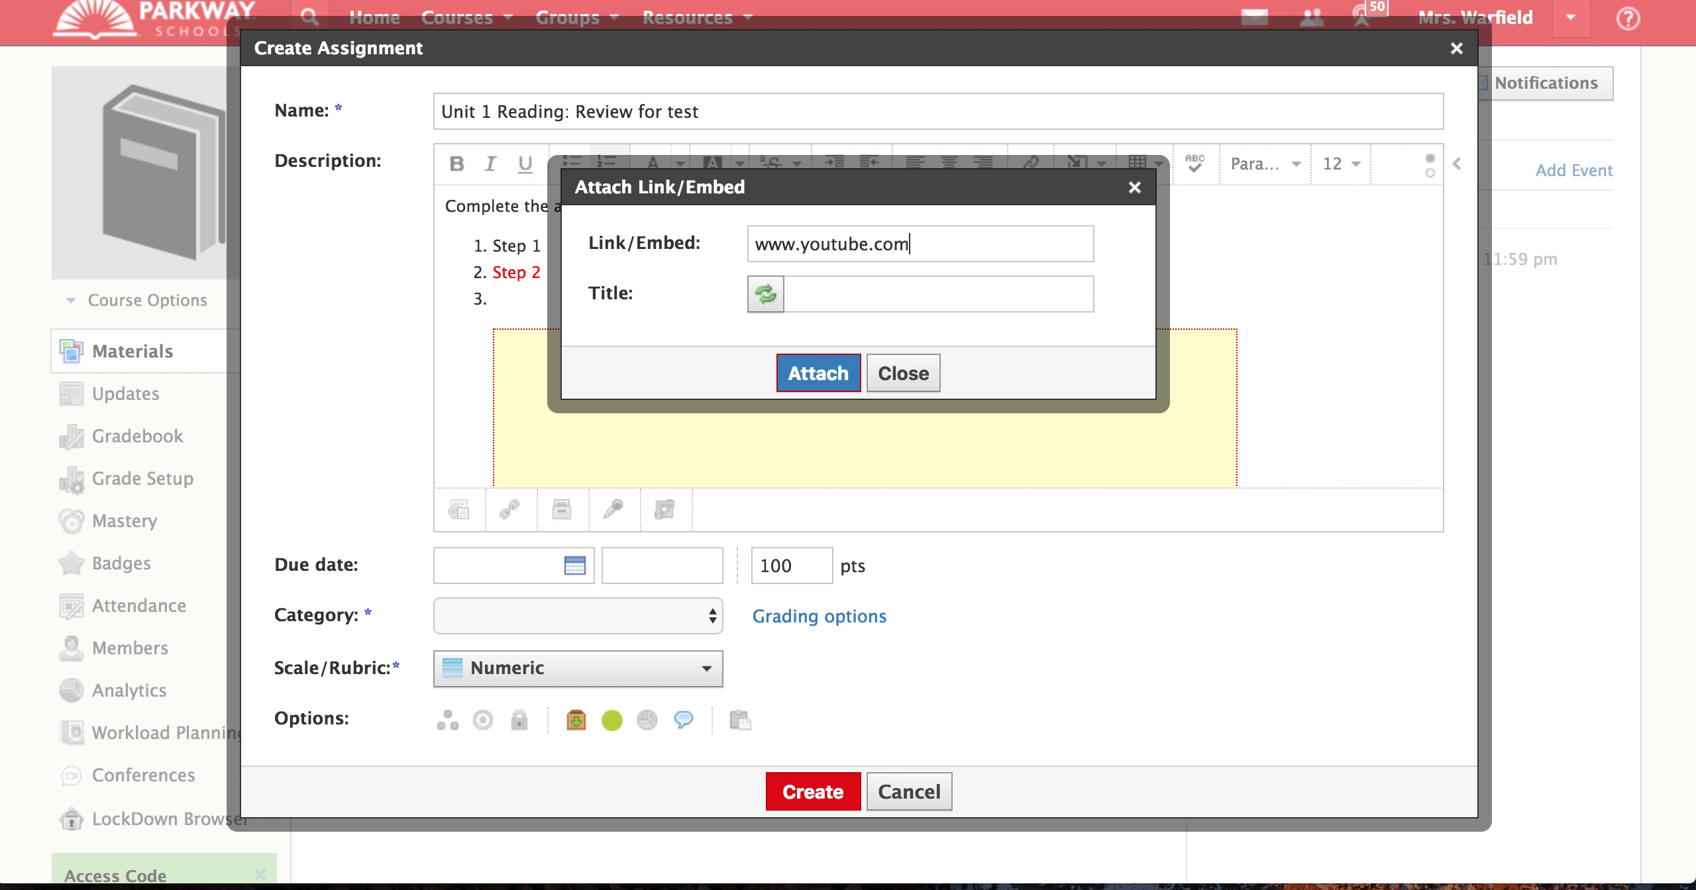
type("Video")
left_click(805, 379)
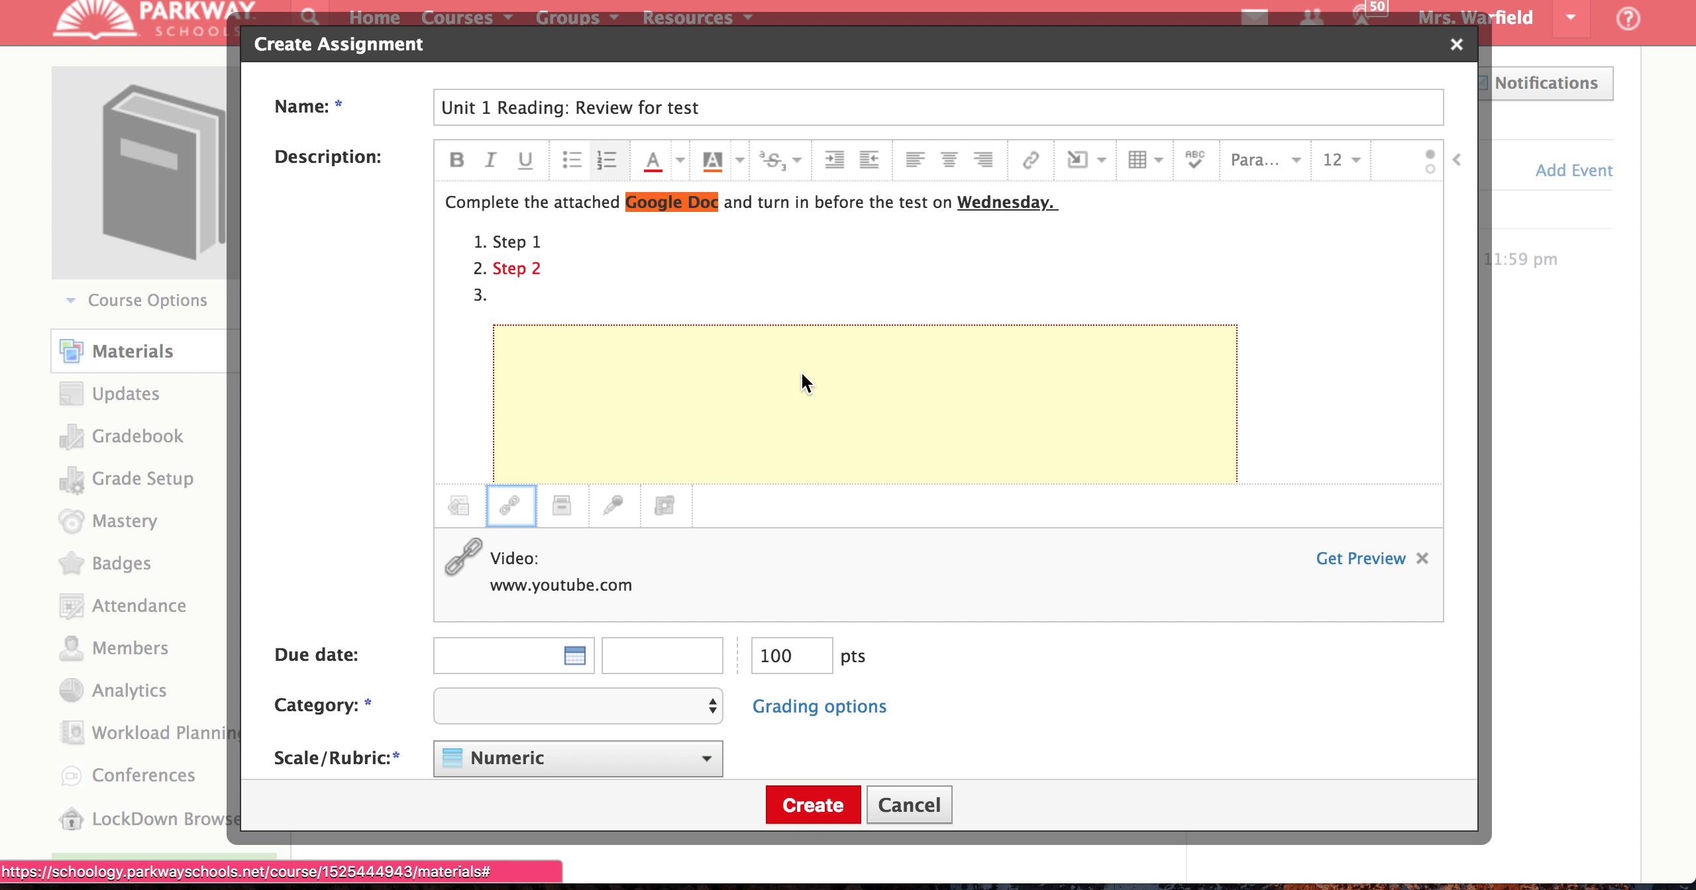
Examine the personal and 7th ELA group resources that can be attached to the assignment
scroll(629, 583, "down", 2)
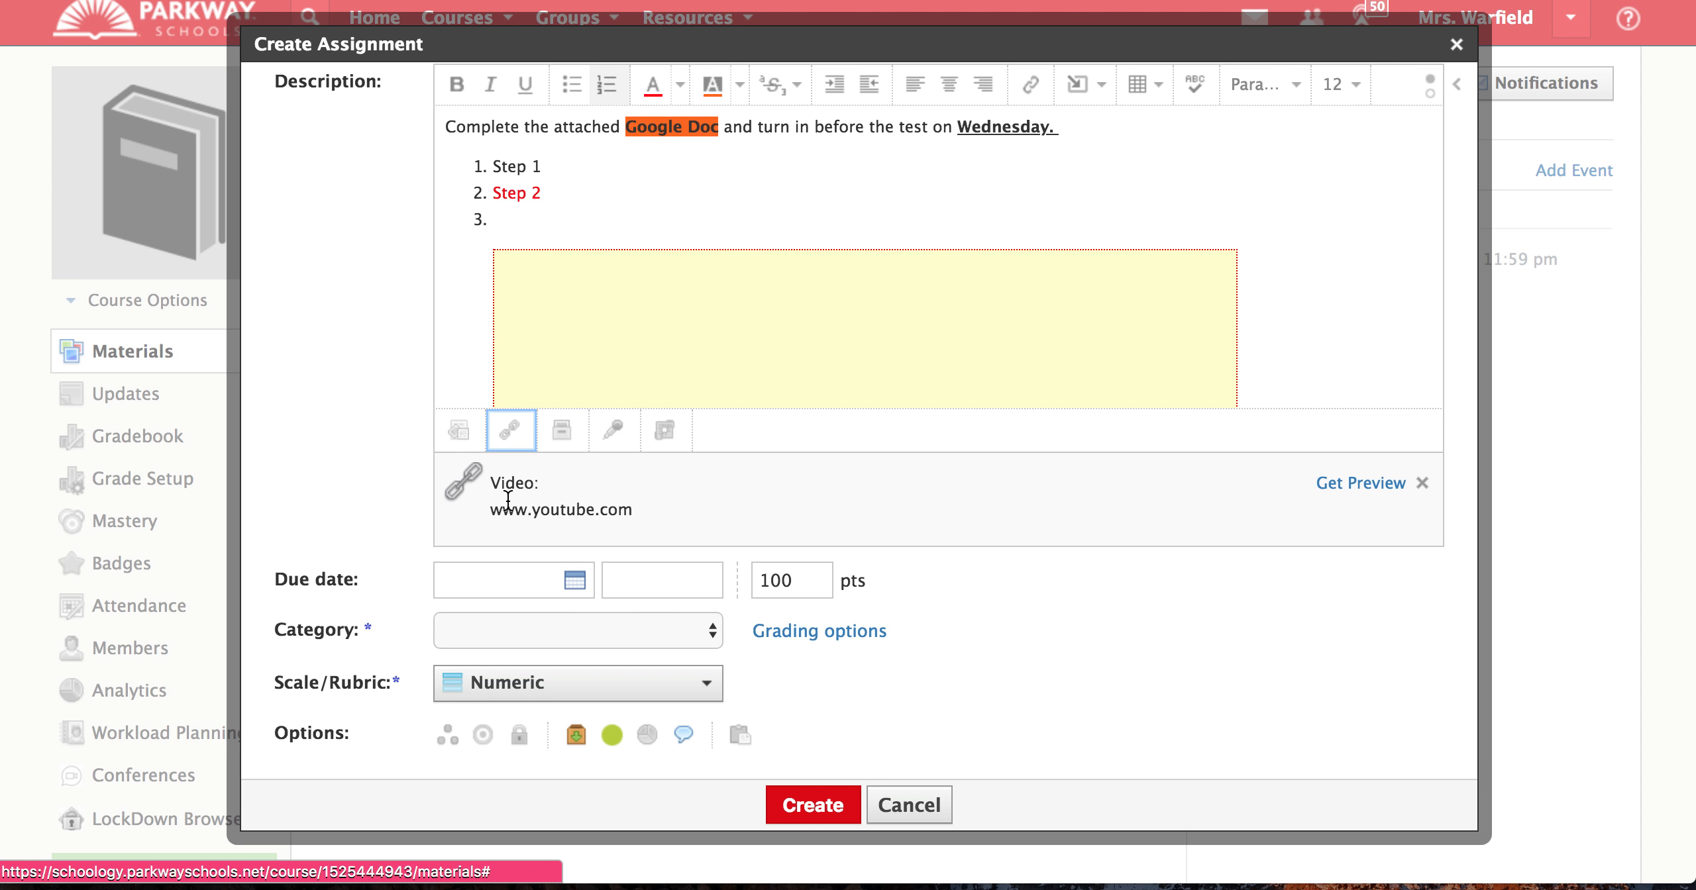
left_click(567, 448)
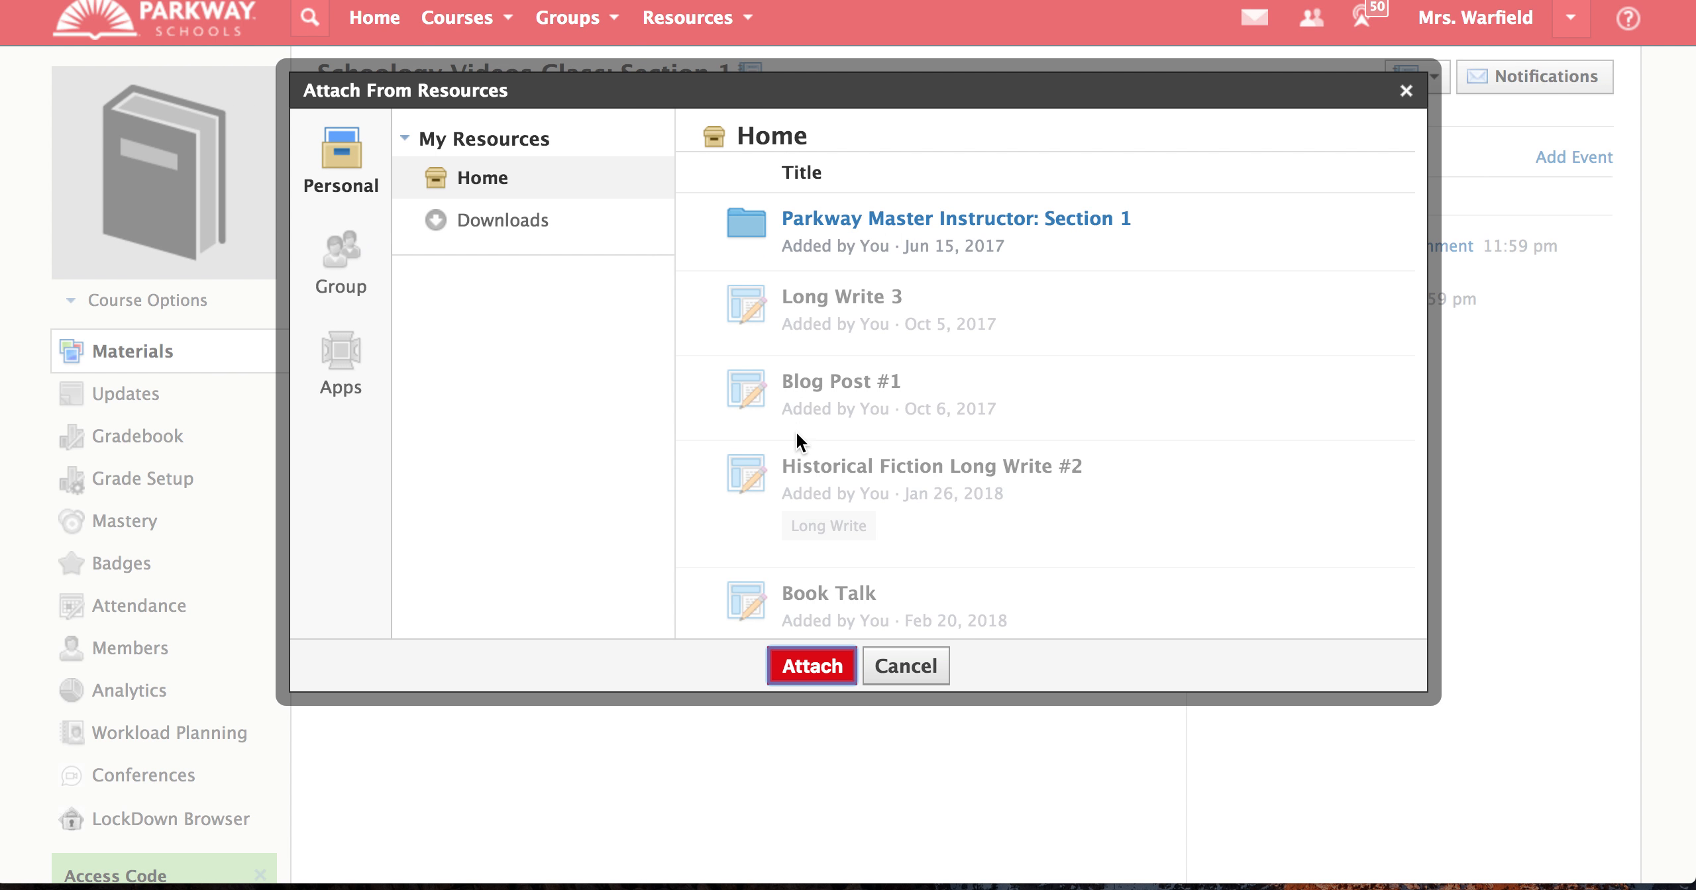
scroll(798, 440, "down", 5)
scroll(797, 440, "up", 5)
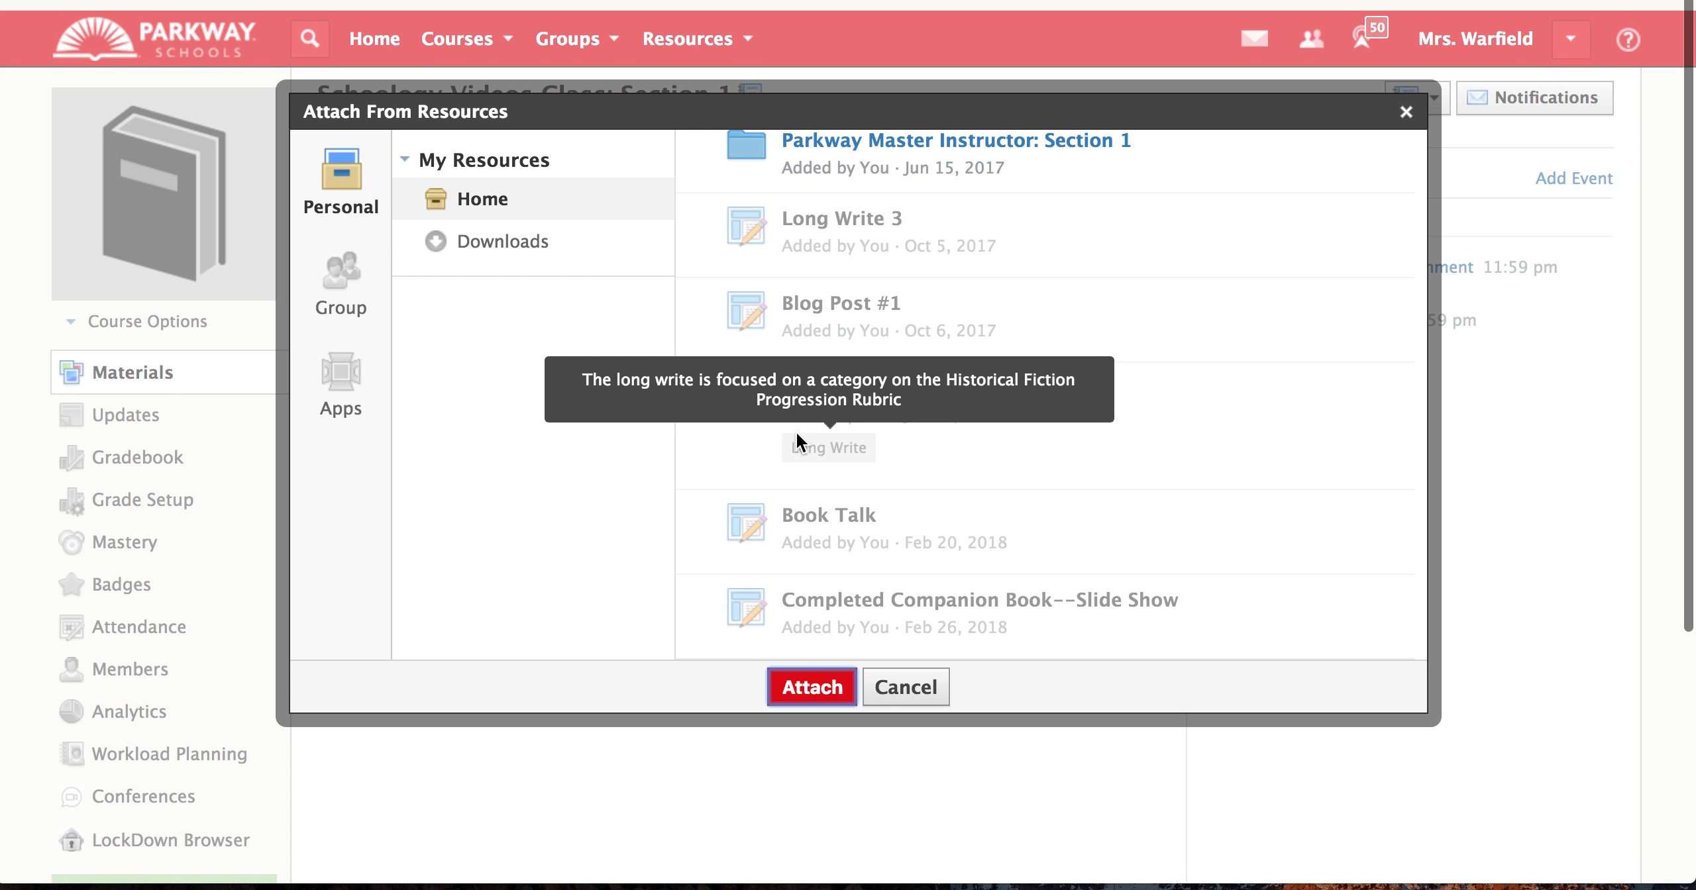
left_click(361, 260)
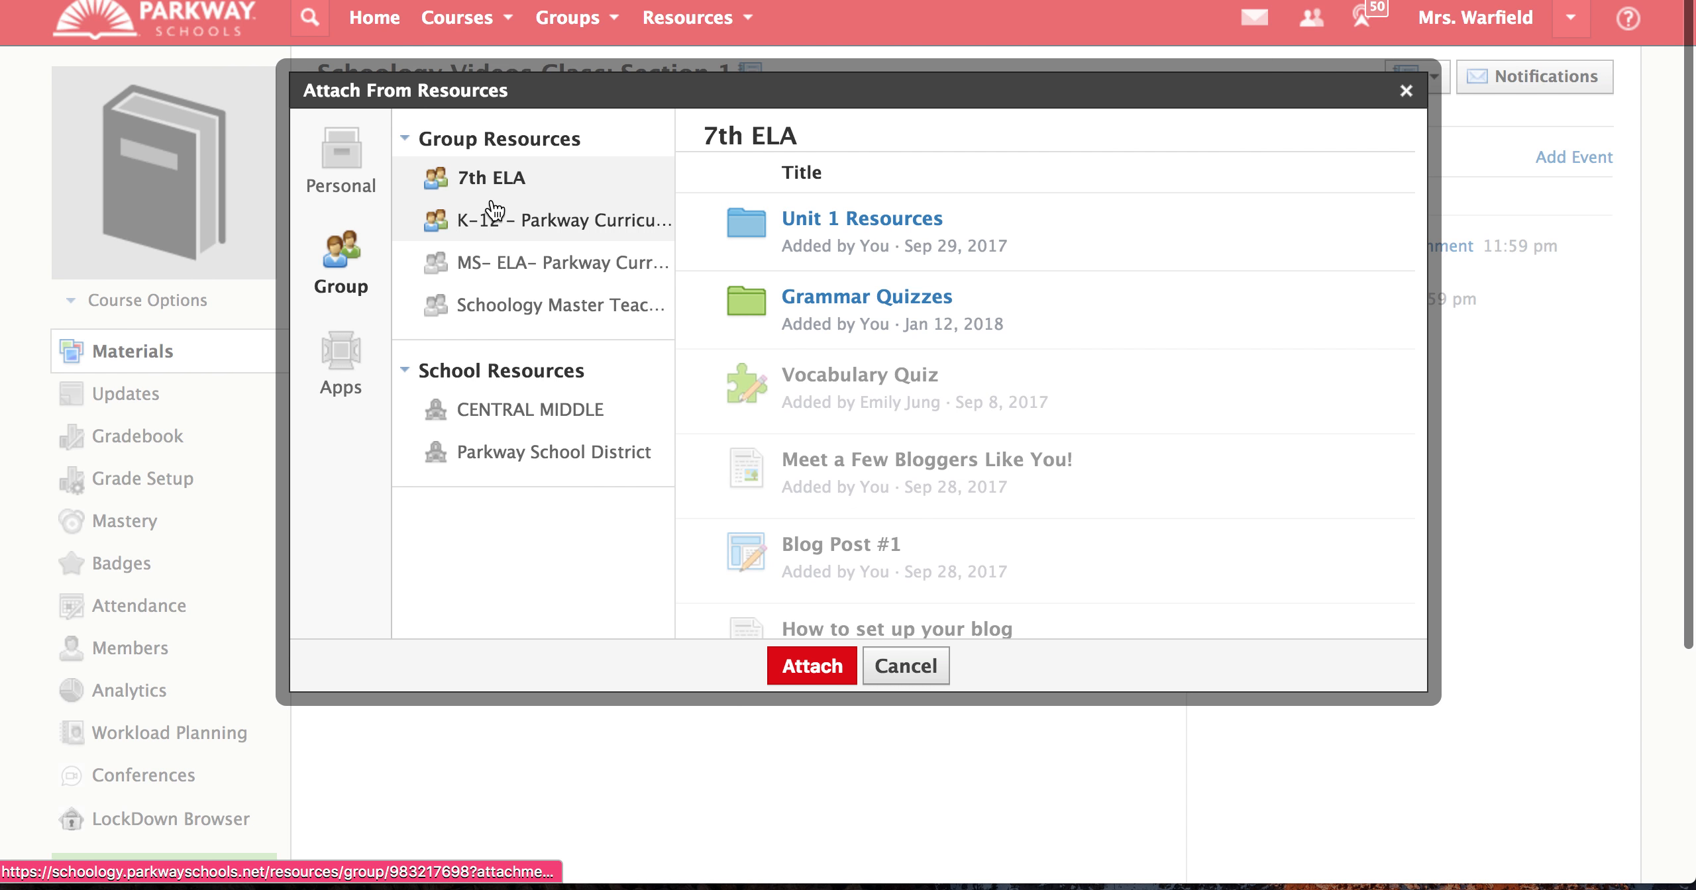
scroll(877, 457, "down", 7)
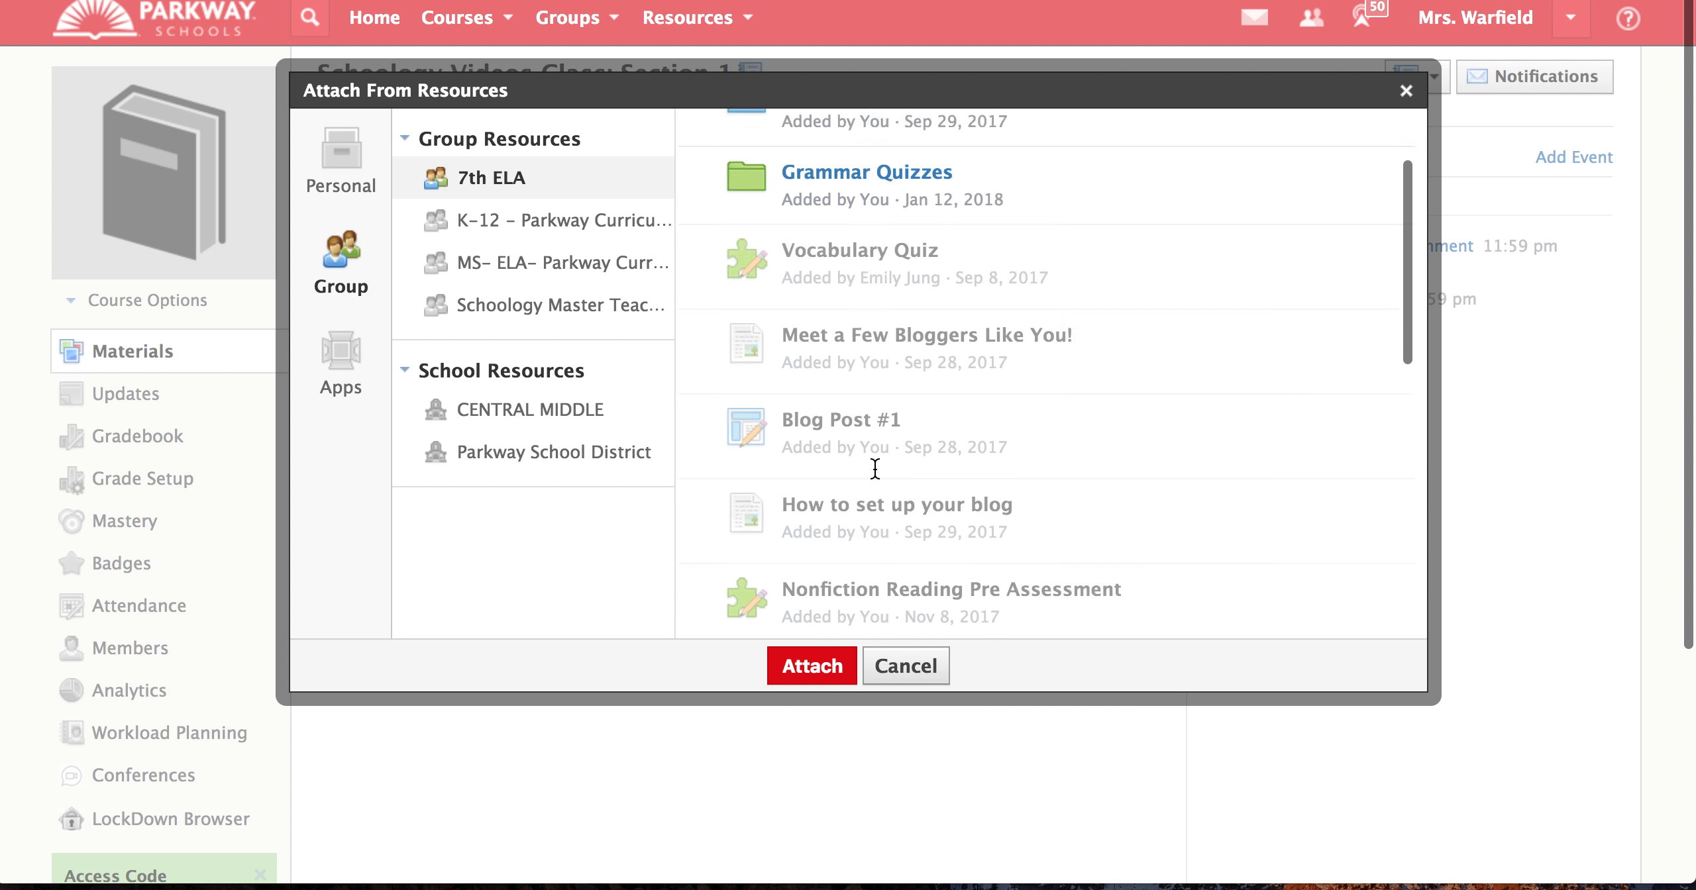
scroll(874, 466, "down", 2)
scroll(874, 467, "up", 10)
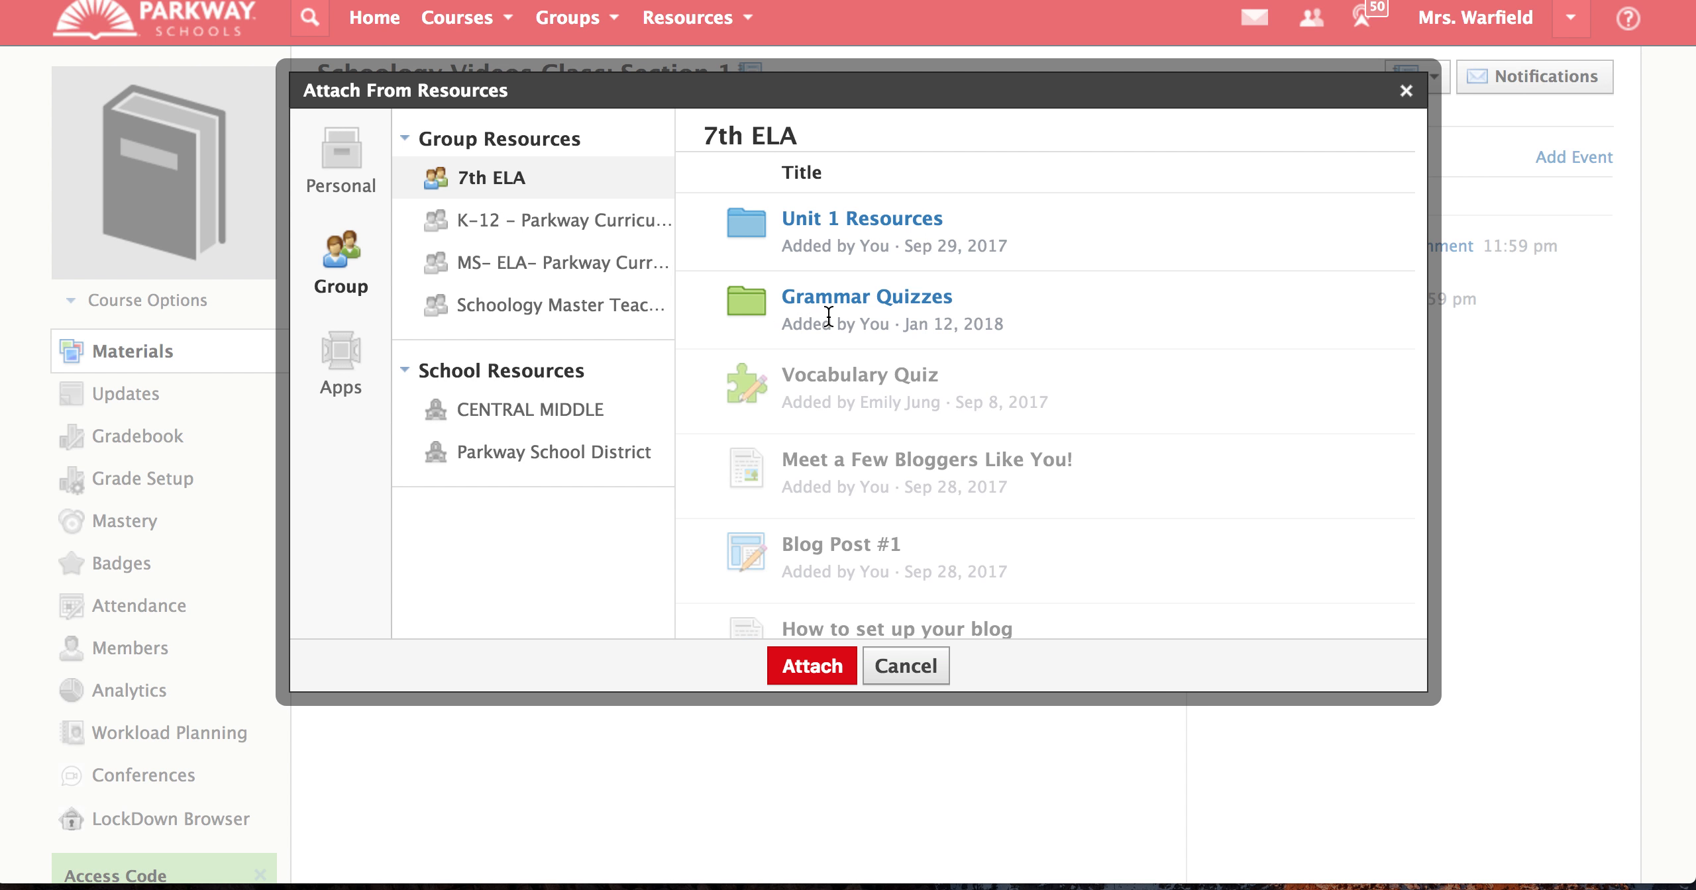
Attach the Google Drive document "Schoology Video Outlines" to the assignment as an imported link from the resource apps
left_click(331, 378)
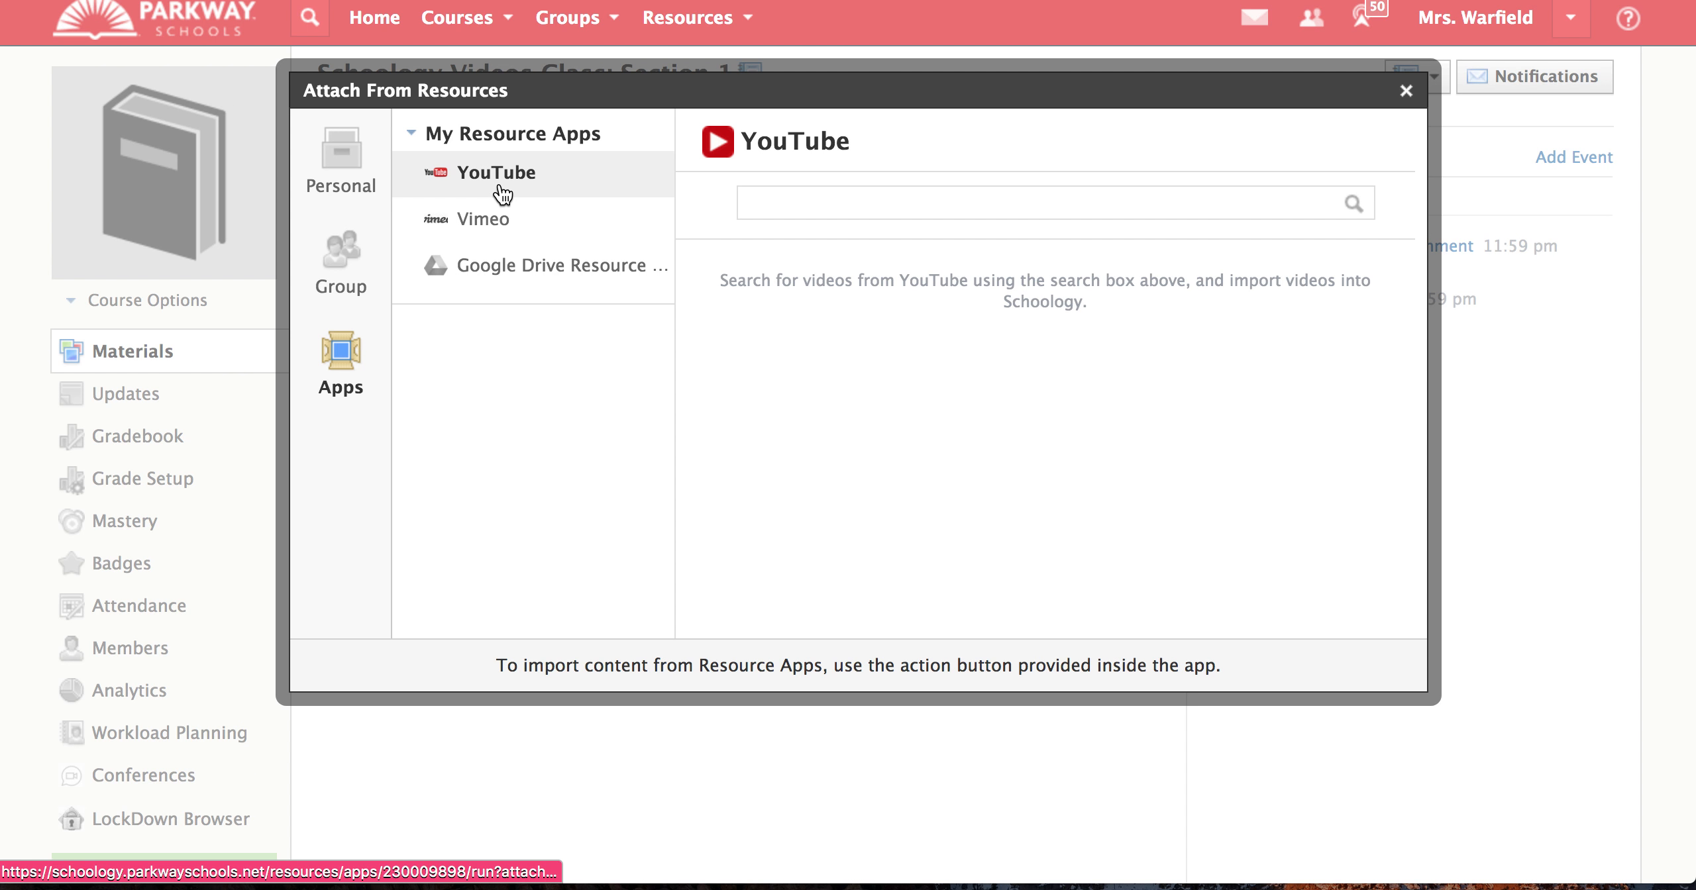
left_click(496, 217)
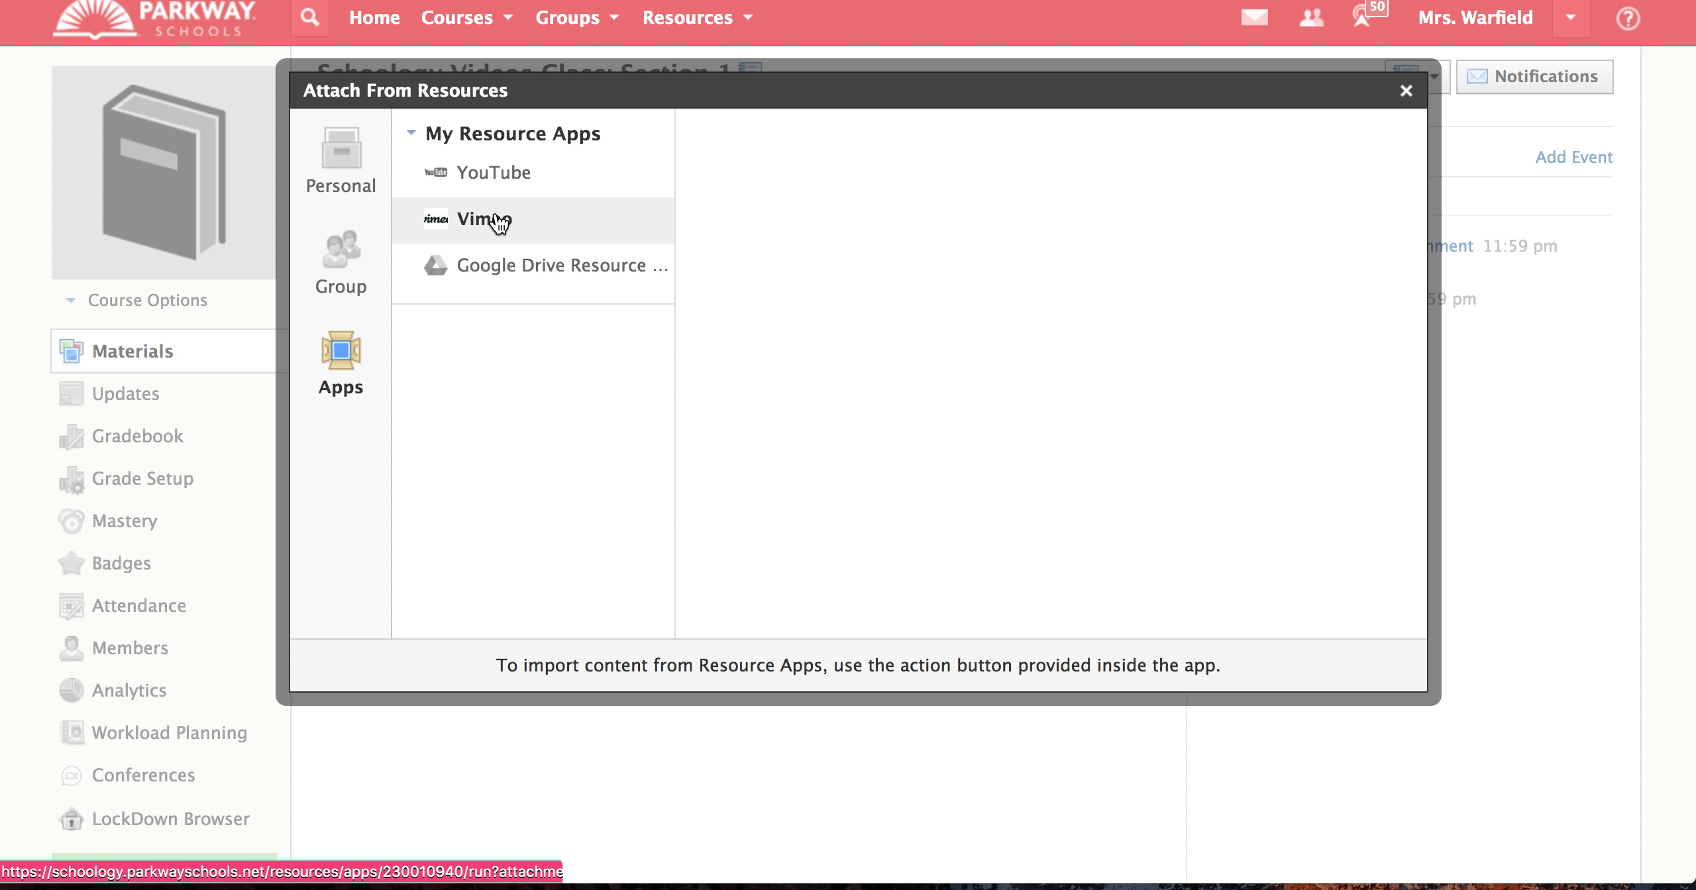
left_click(514, 265)
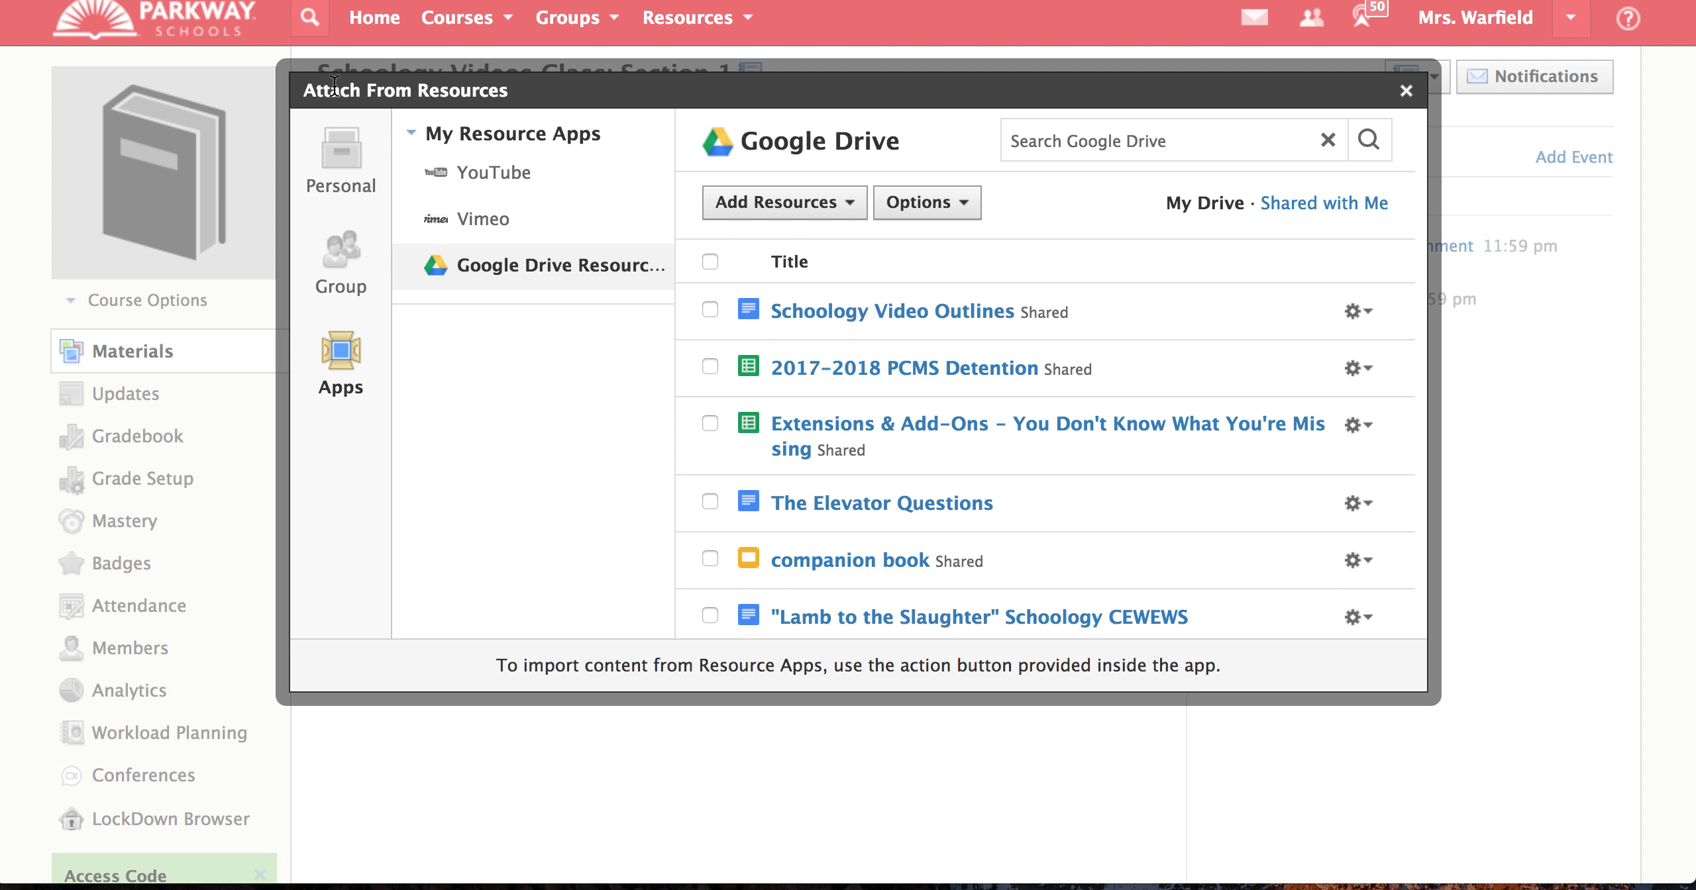
left_click(710, 310)
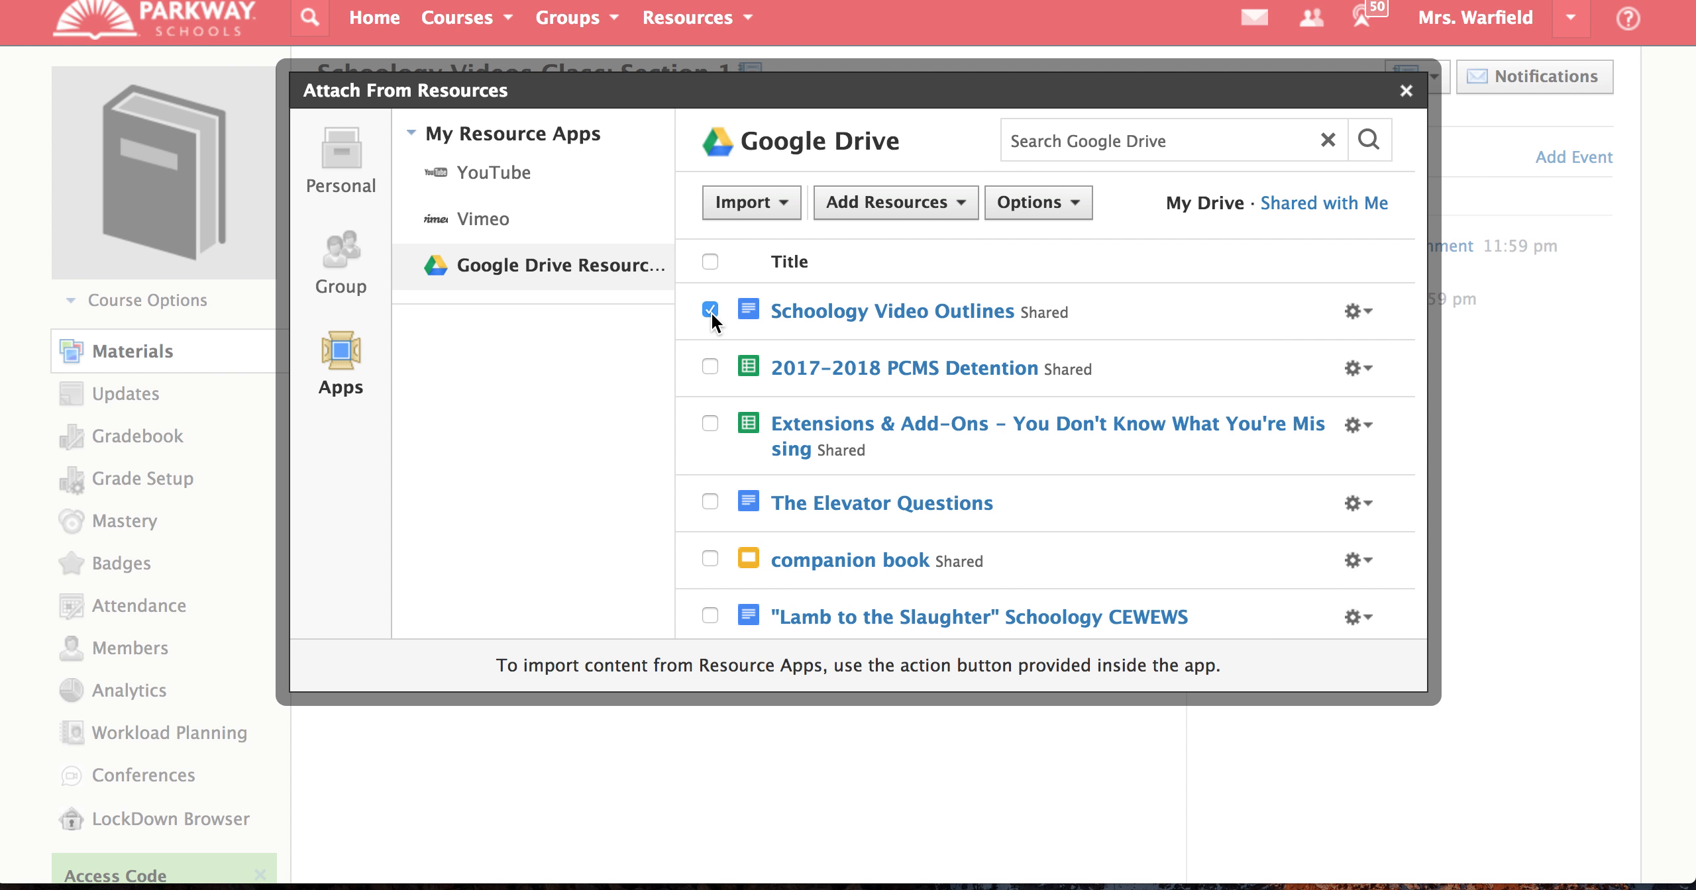
left_click(772, 206)
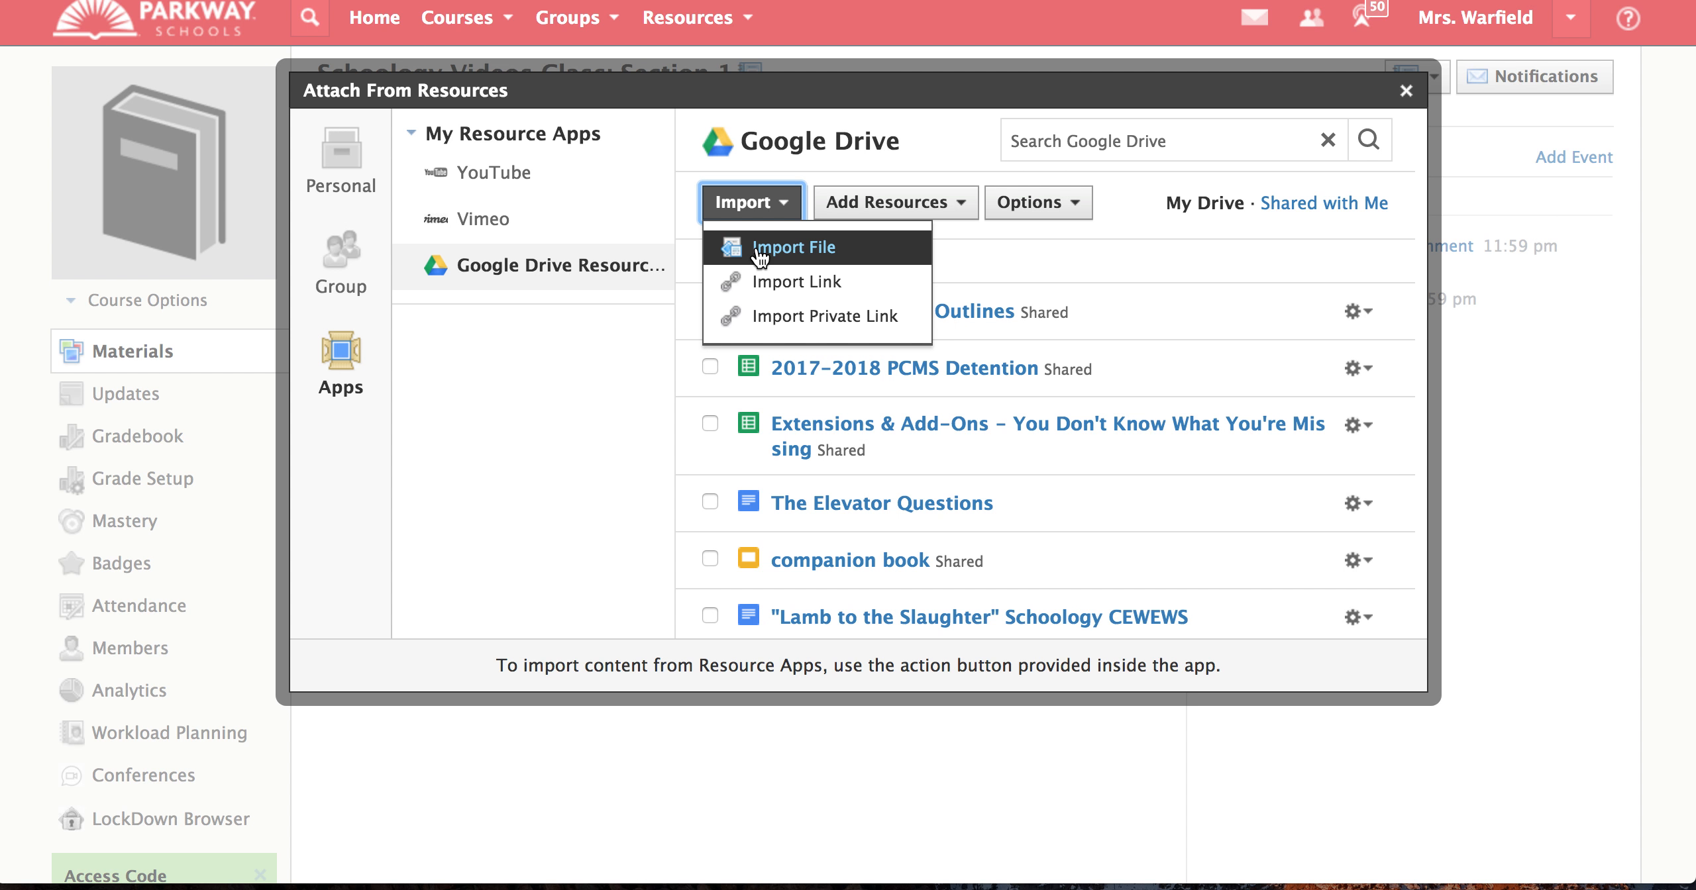
left_click(770, 280)
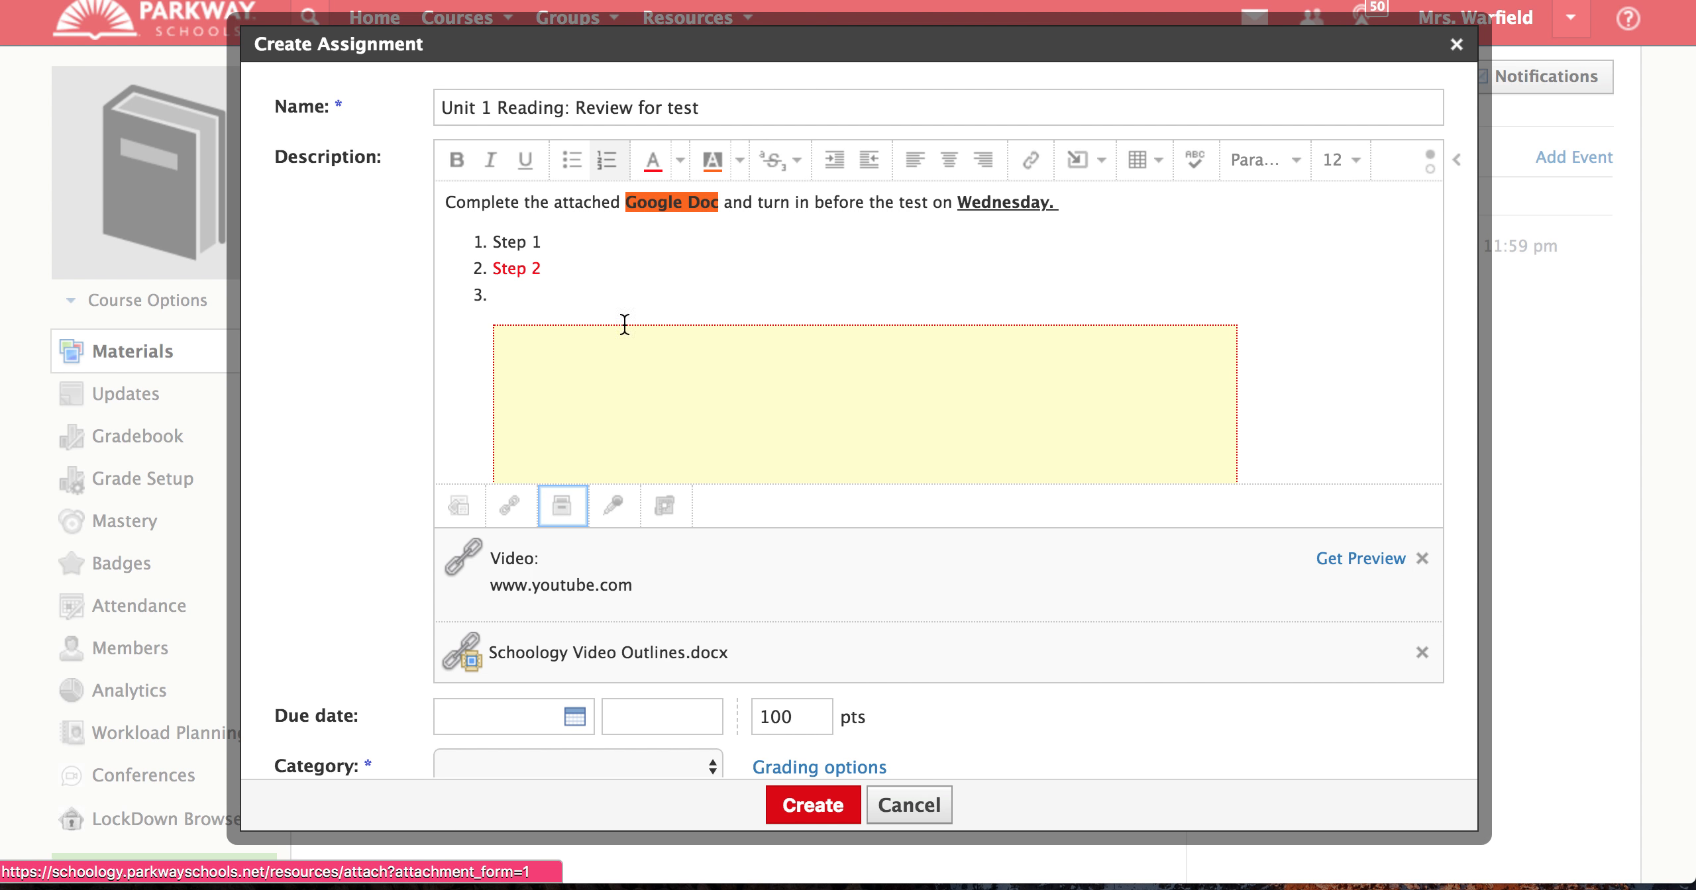
Examine the audio recording tool and the external tool form for the assignment, closing each without adding anything
scroll(628, 360, "down", 3)
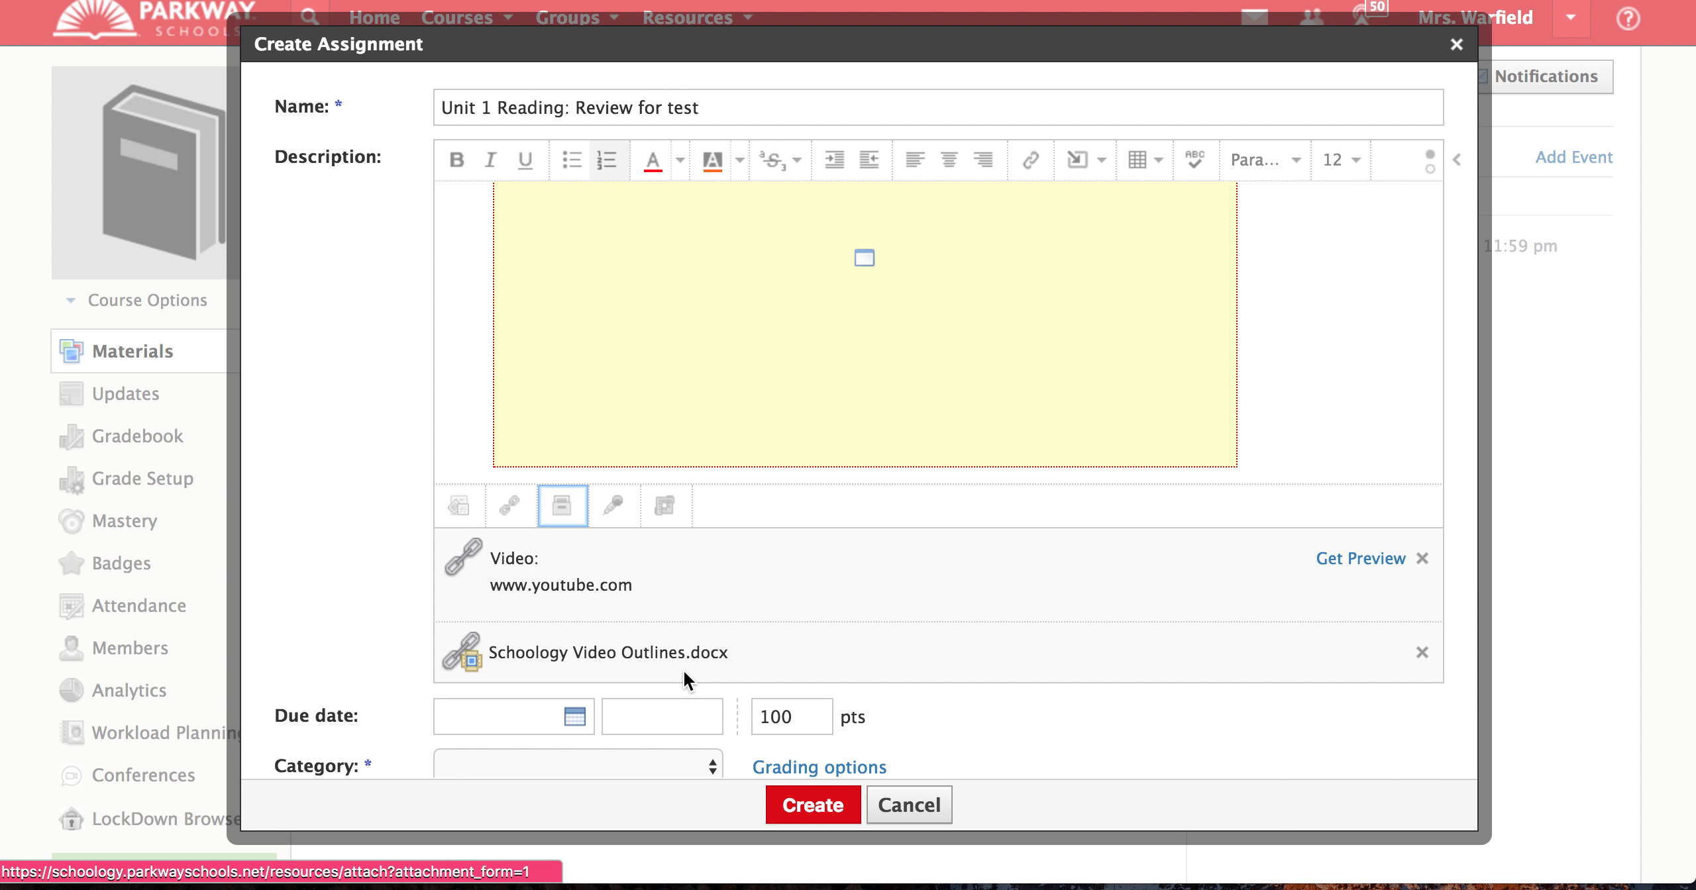
left_click(611, 516)
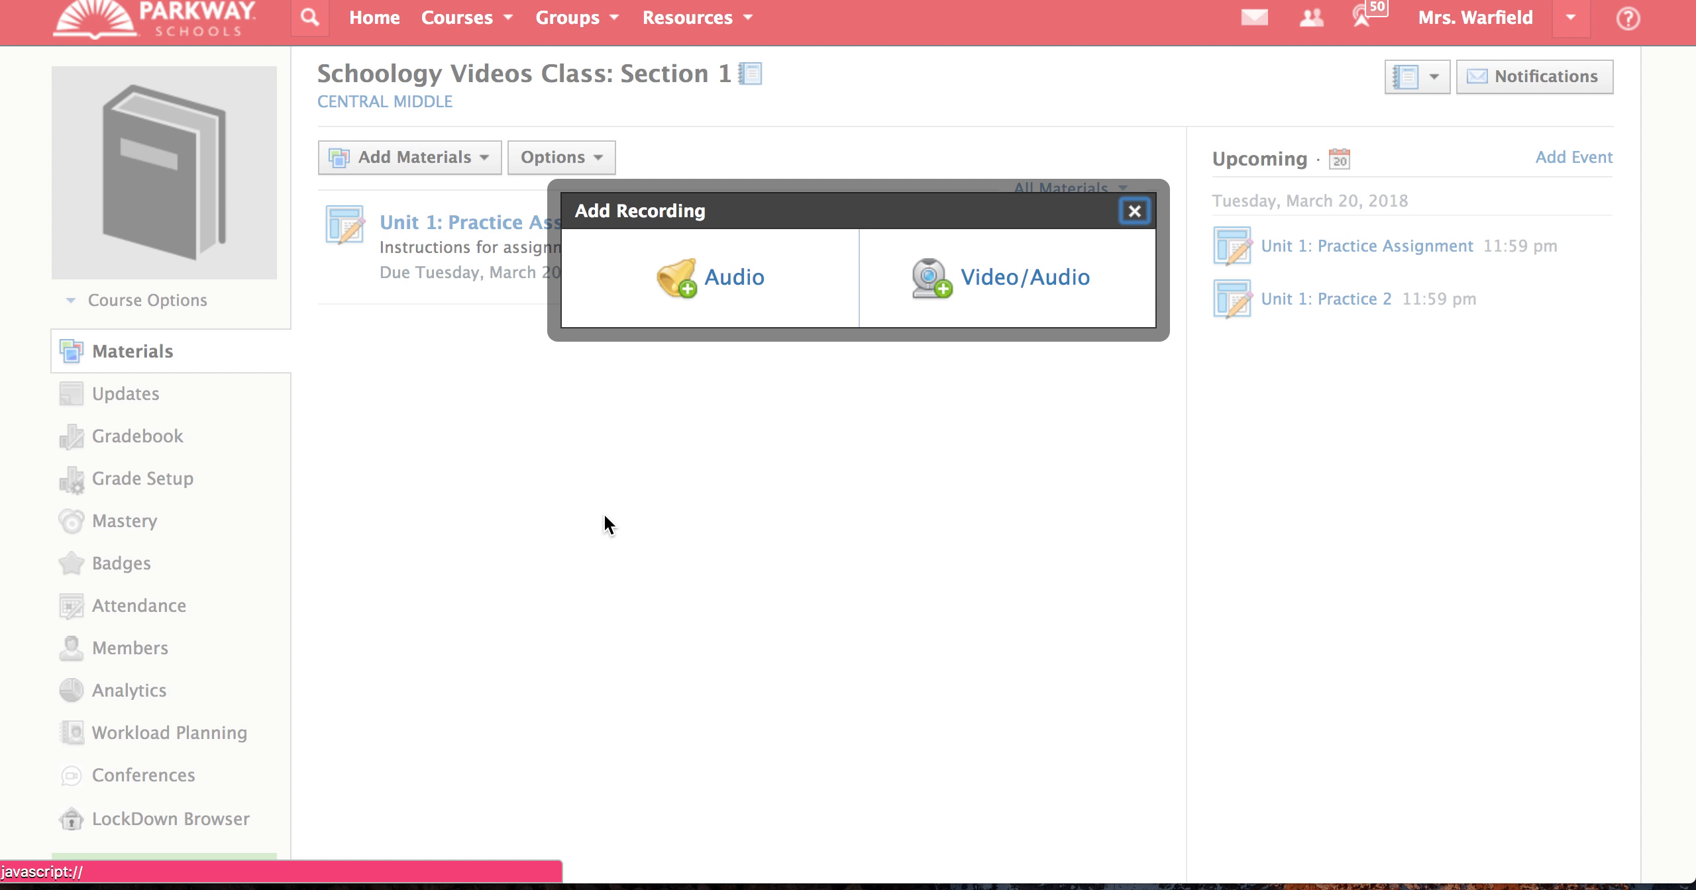
left_click(689, 274)
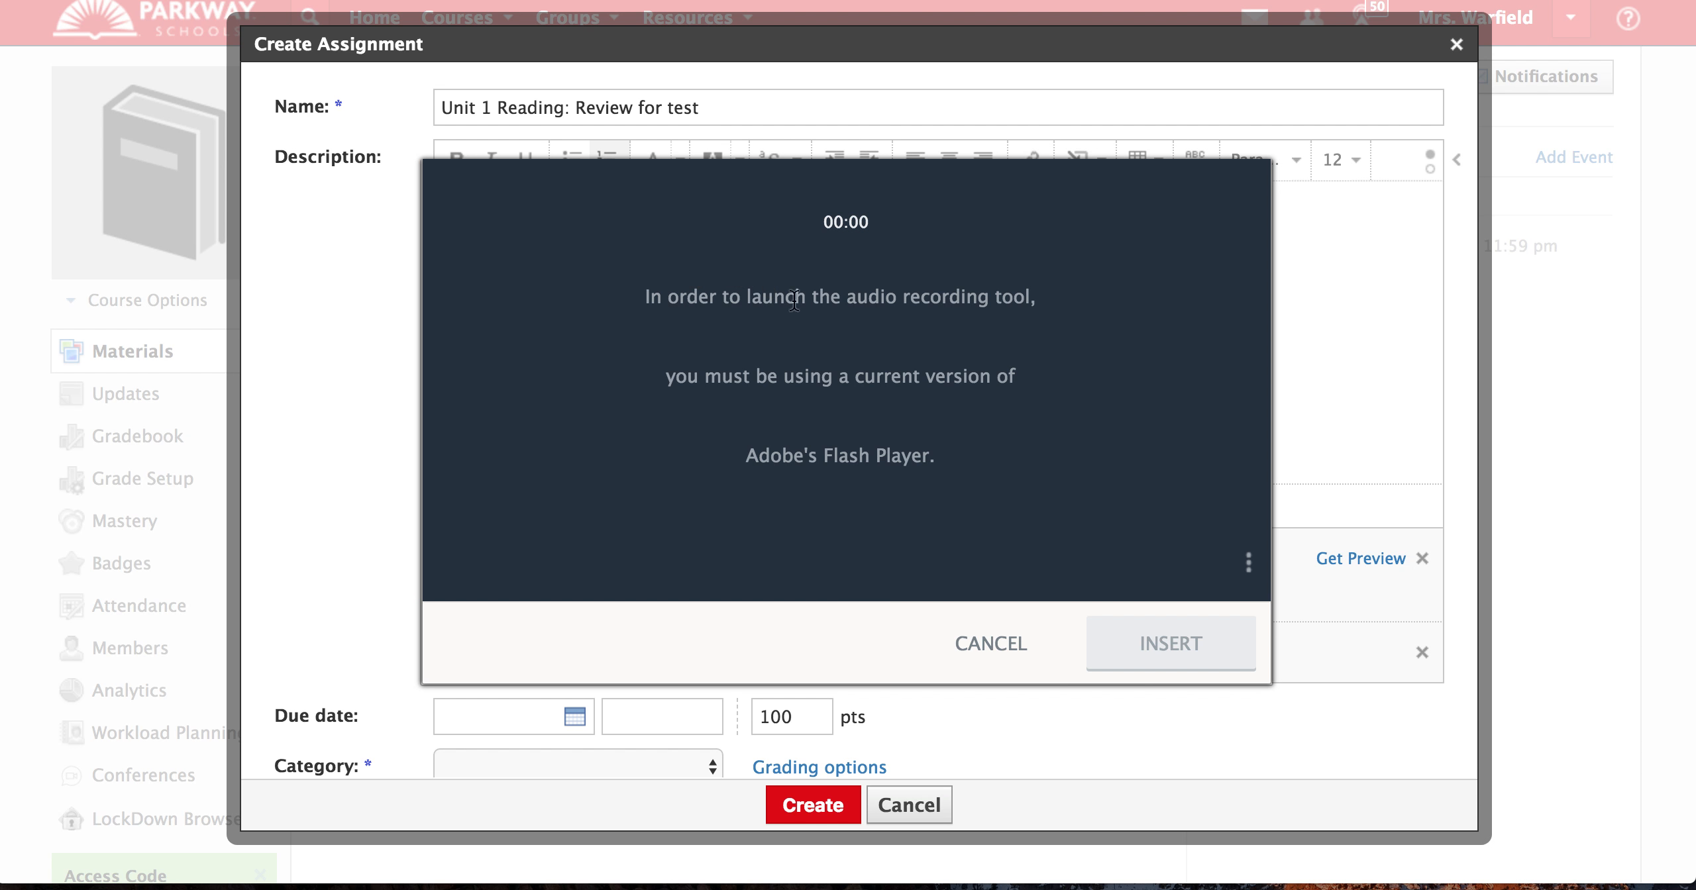
left_click(978, 656)
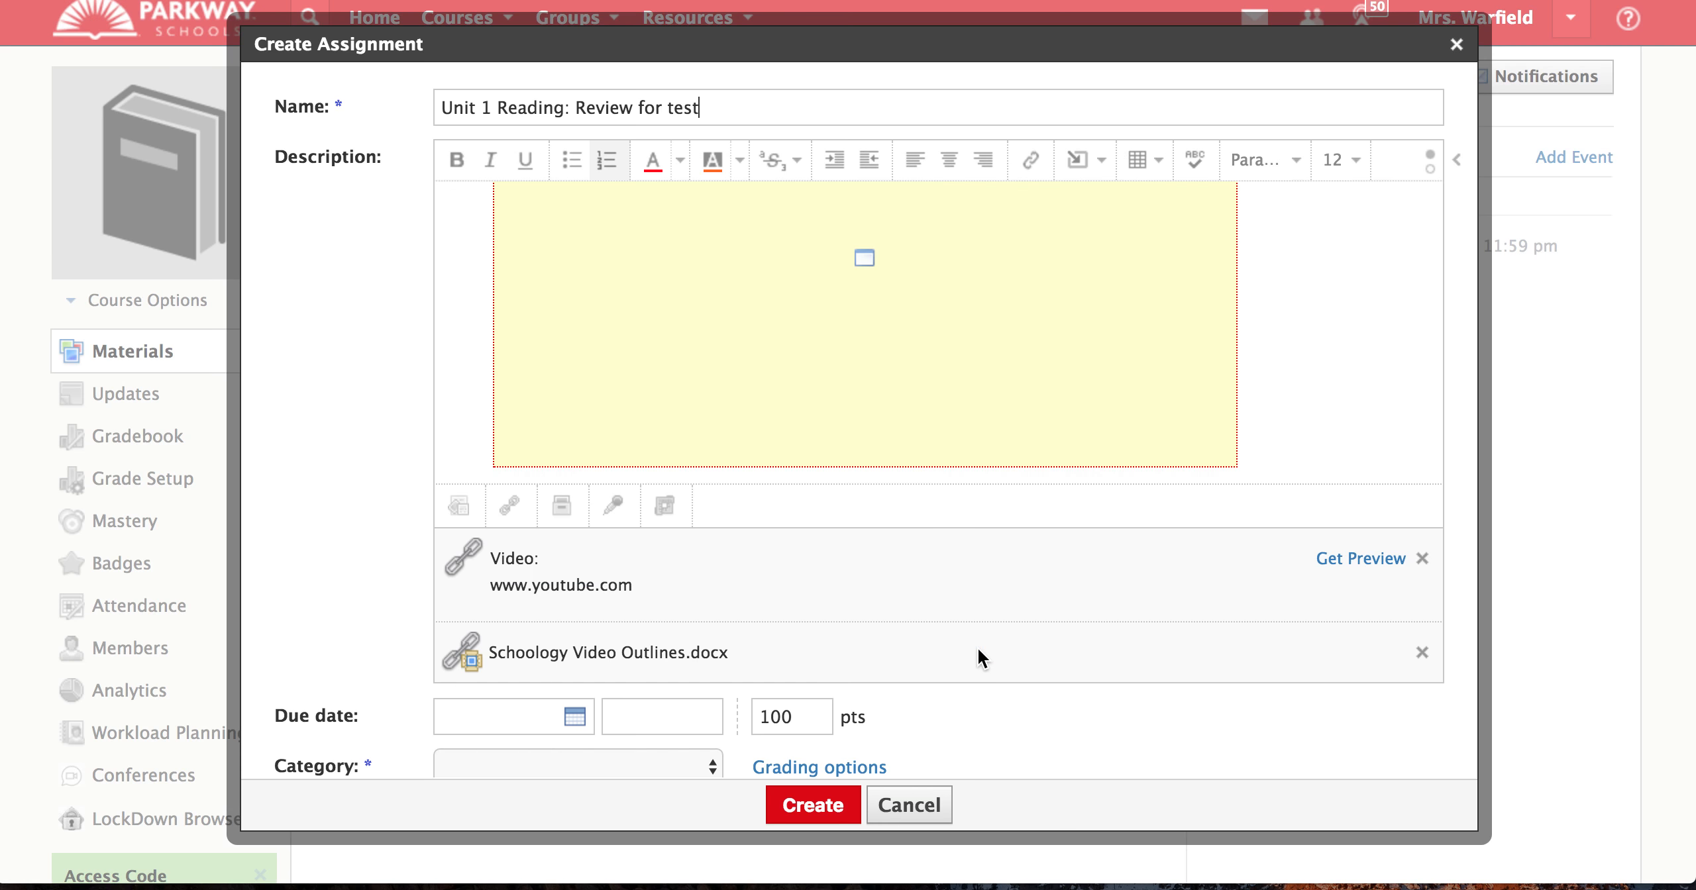
left_click(669, 504)
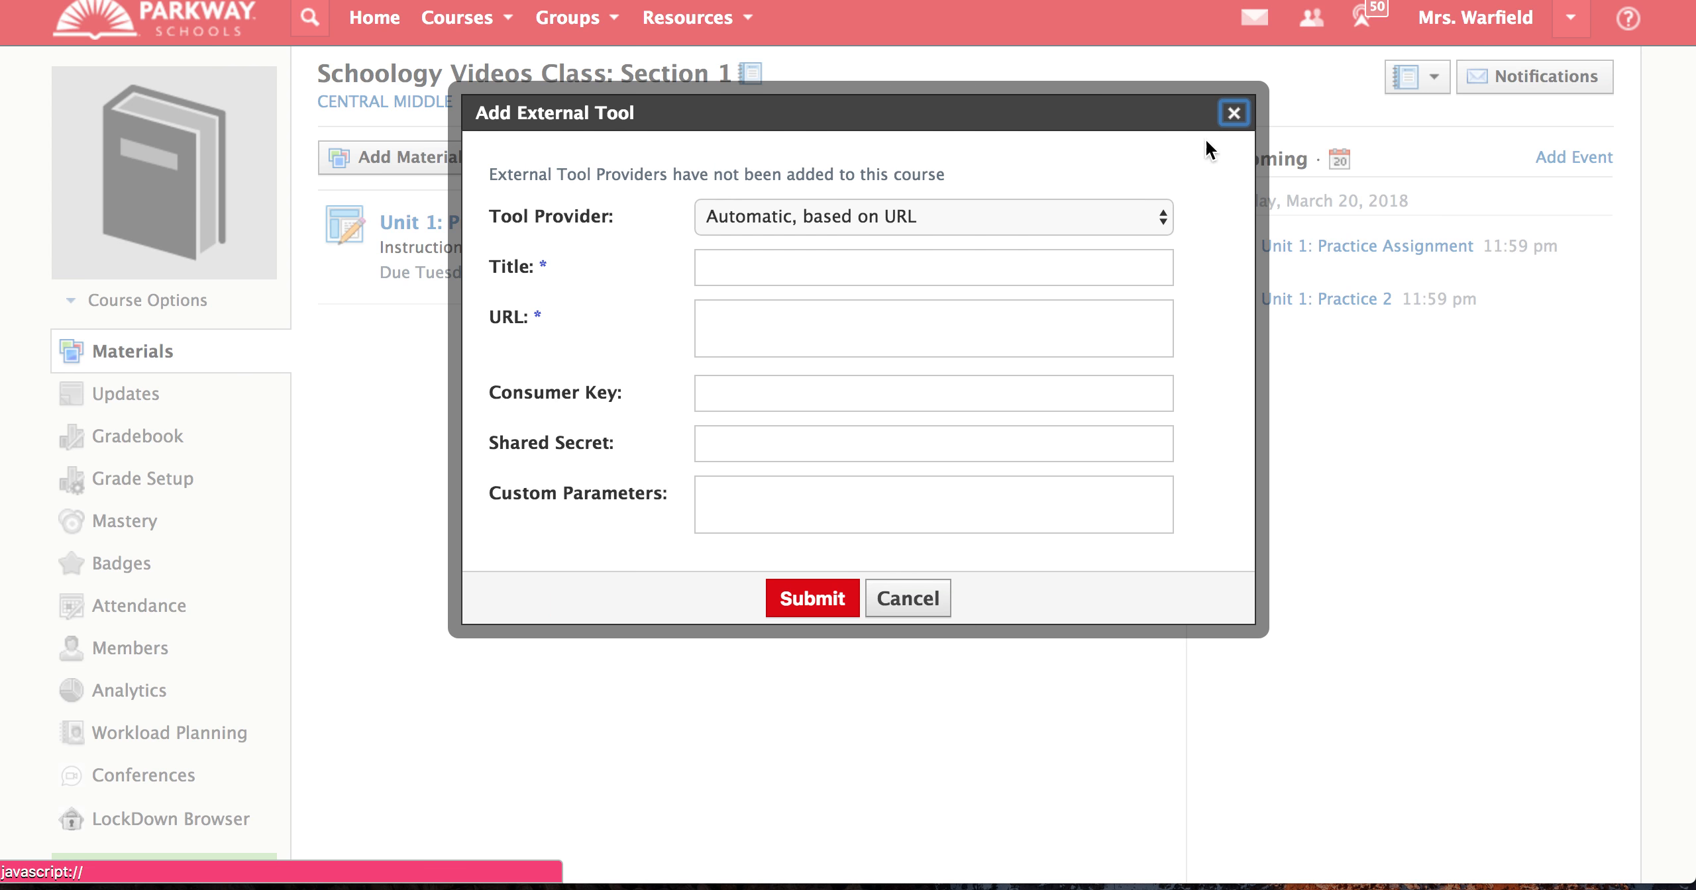
left_click(1235, 115)
Set the assignment's due date to 3/20/18 and its points to 10
scroll(727, 450, "down", 5)
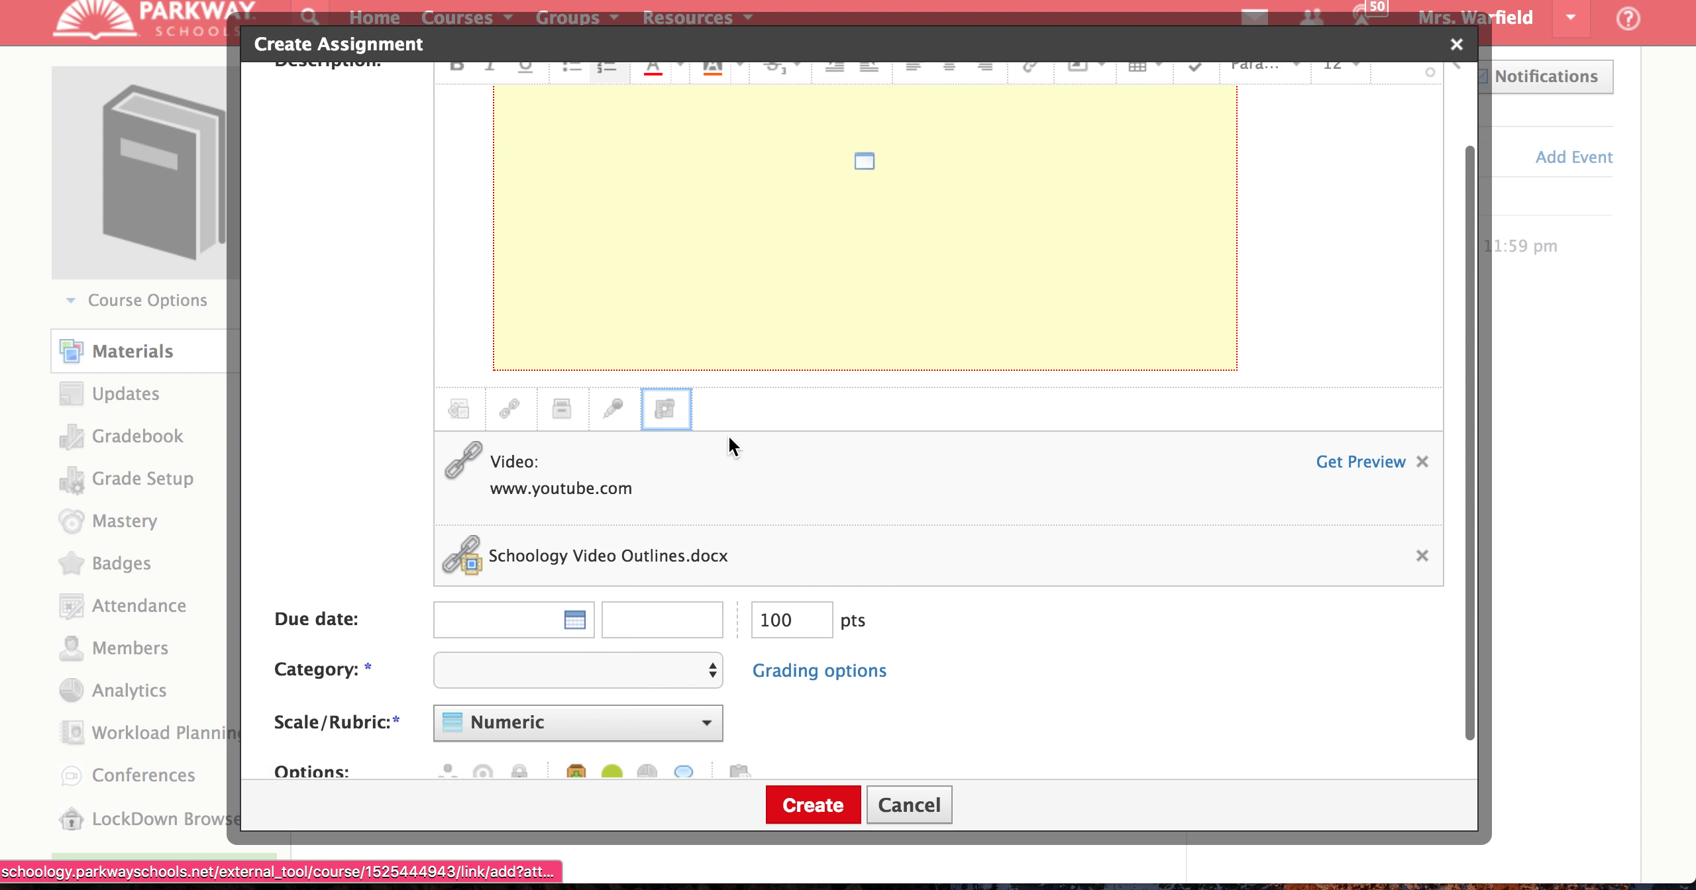
left_click(574, 579)
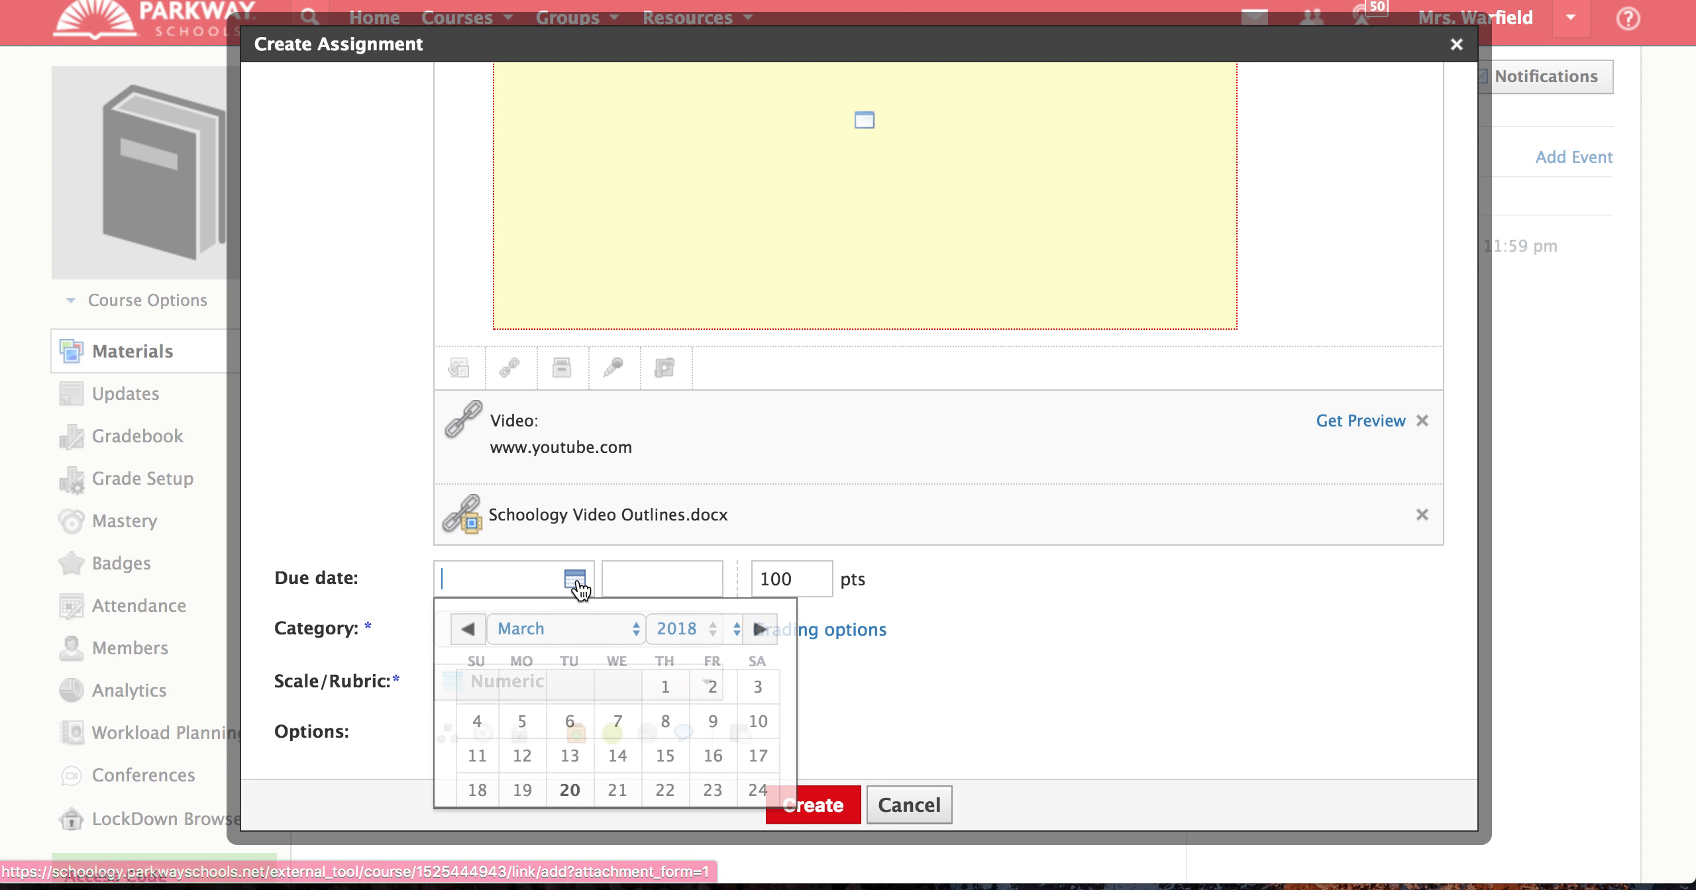
left_click(574, 796)
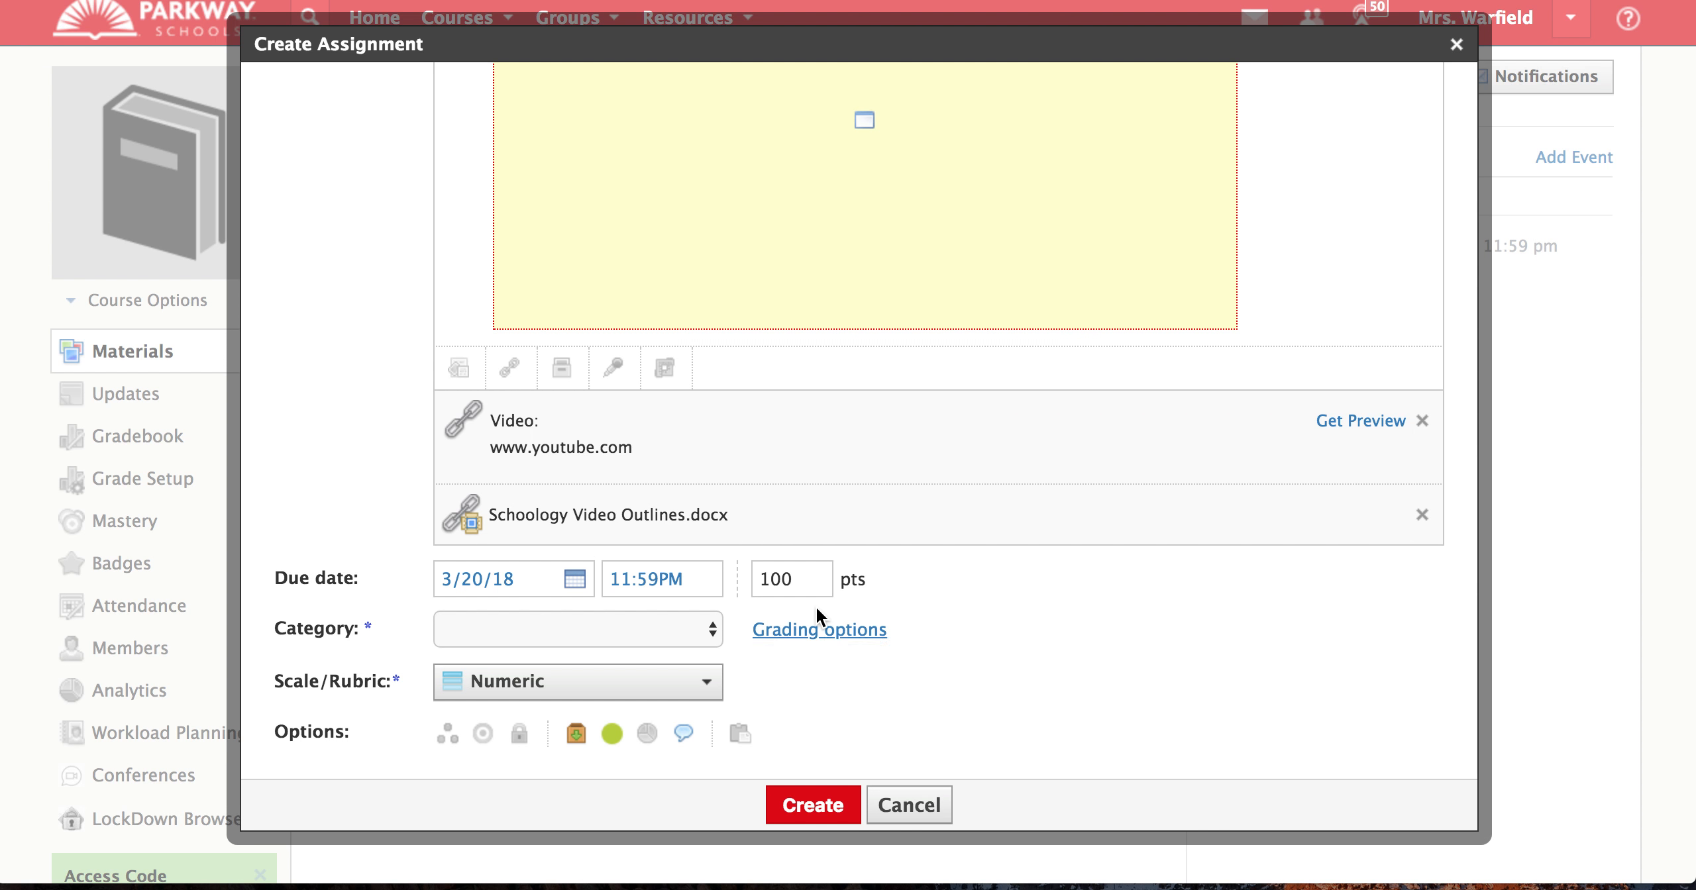
key("BackSpace")
left_click(800, 619)
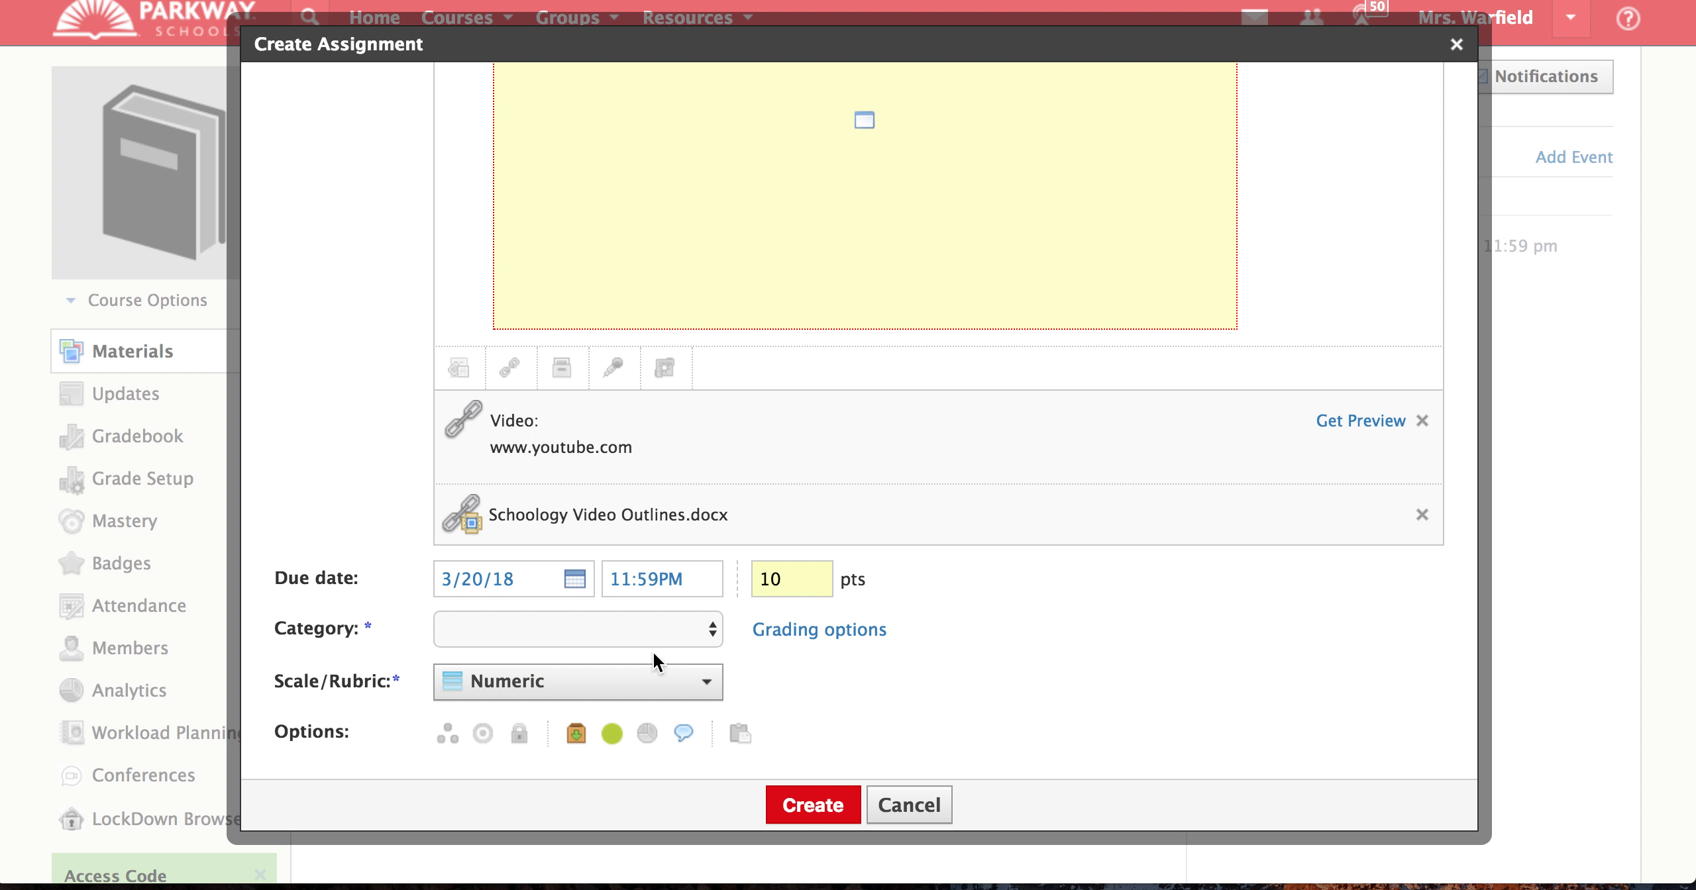
Assign the assignment to the Reading category and choose Numeric as its grading scale
left_click(646, 631)
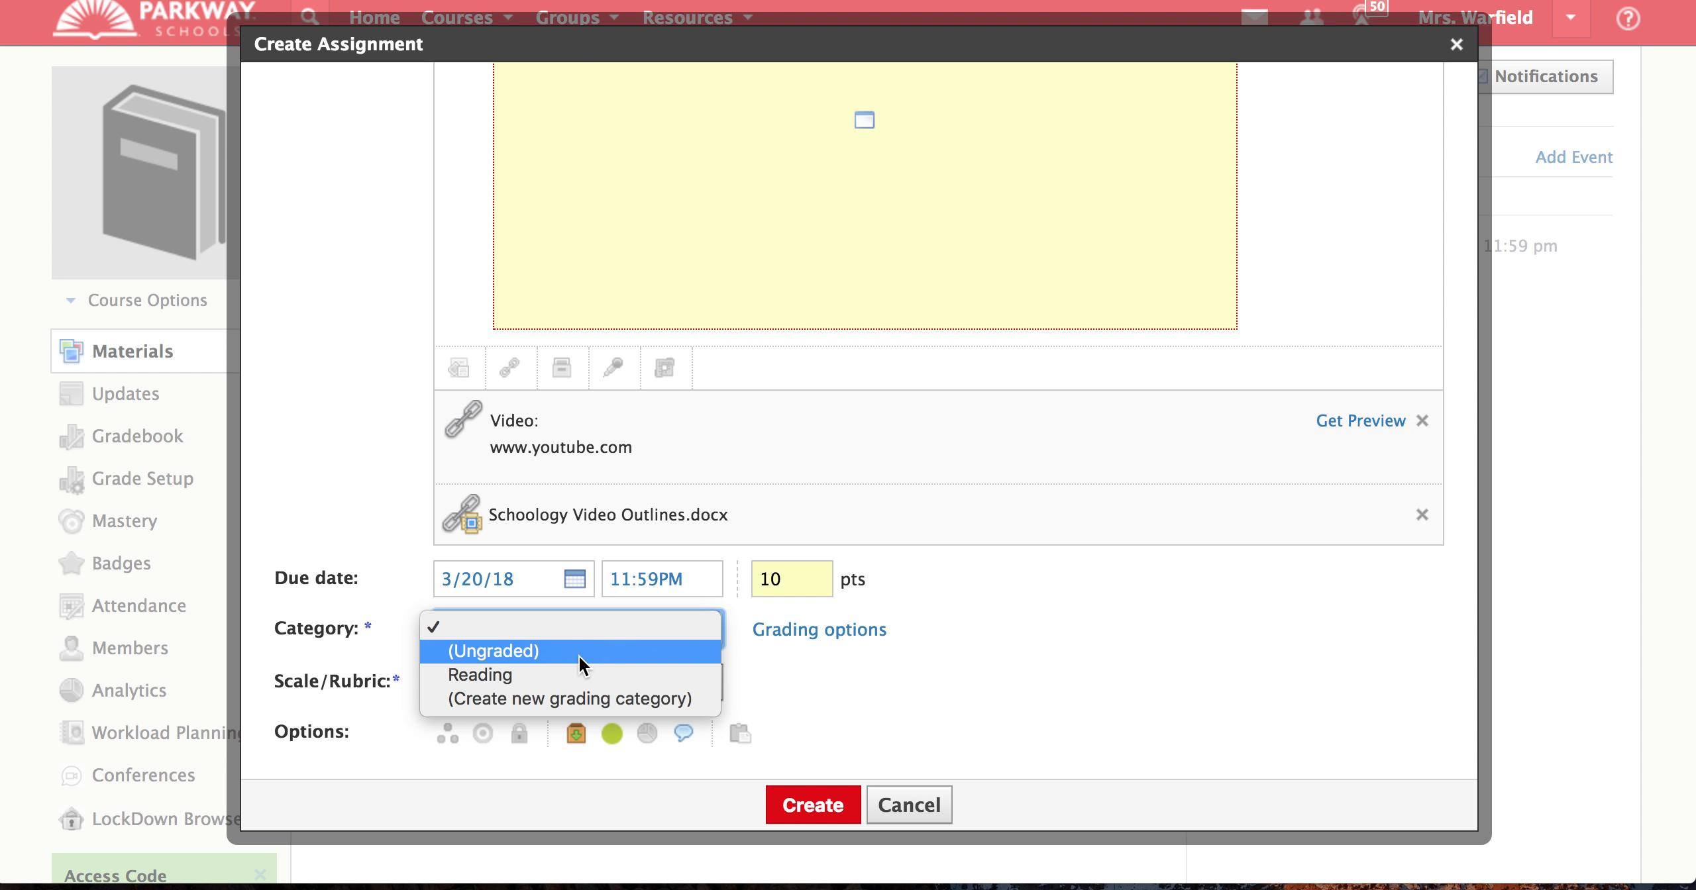
left_click(569, 675)
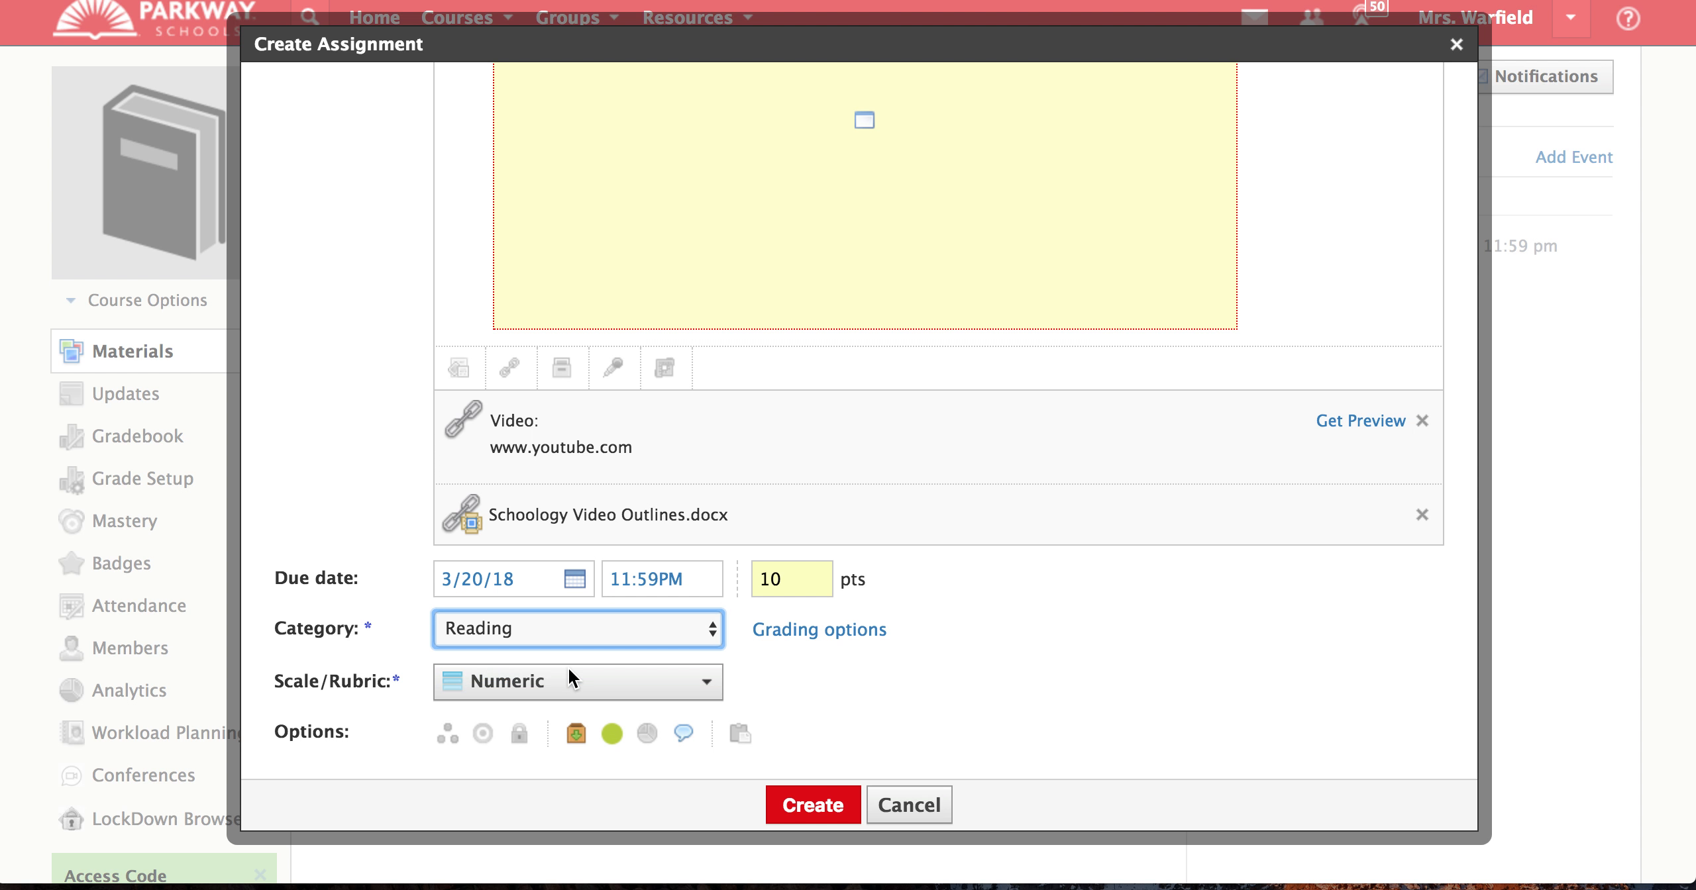
left_click(579, 682)
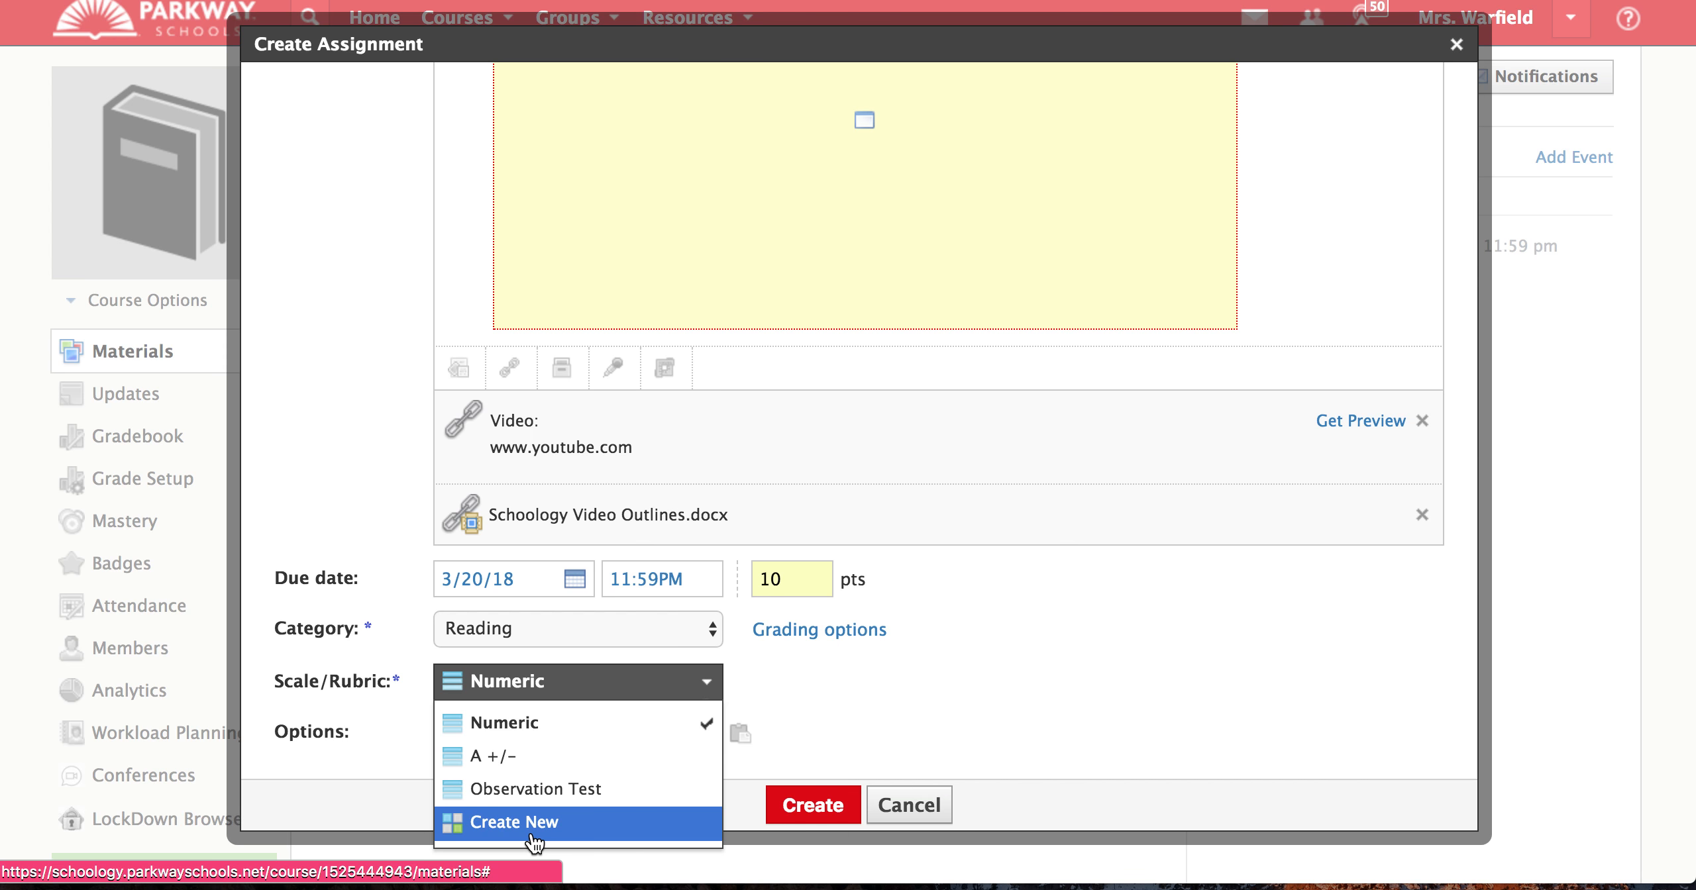
left_click(549, 719)
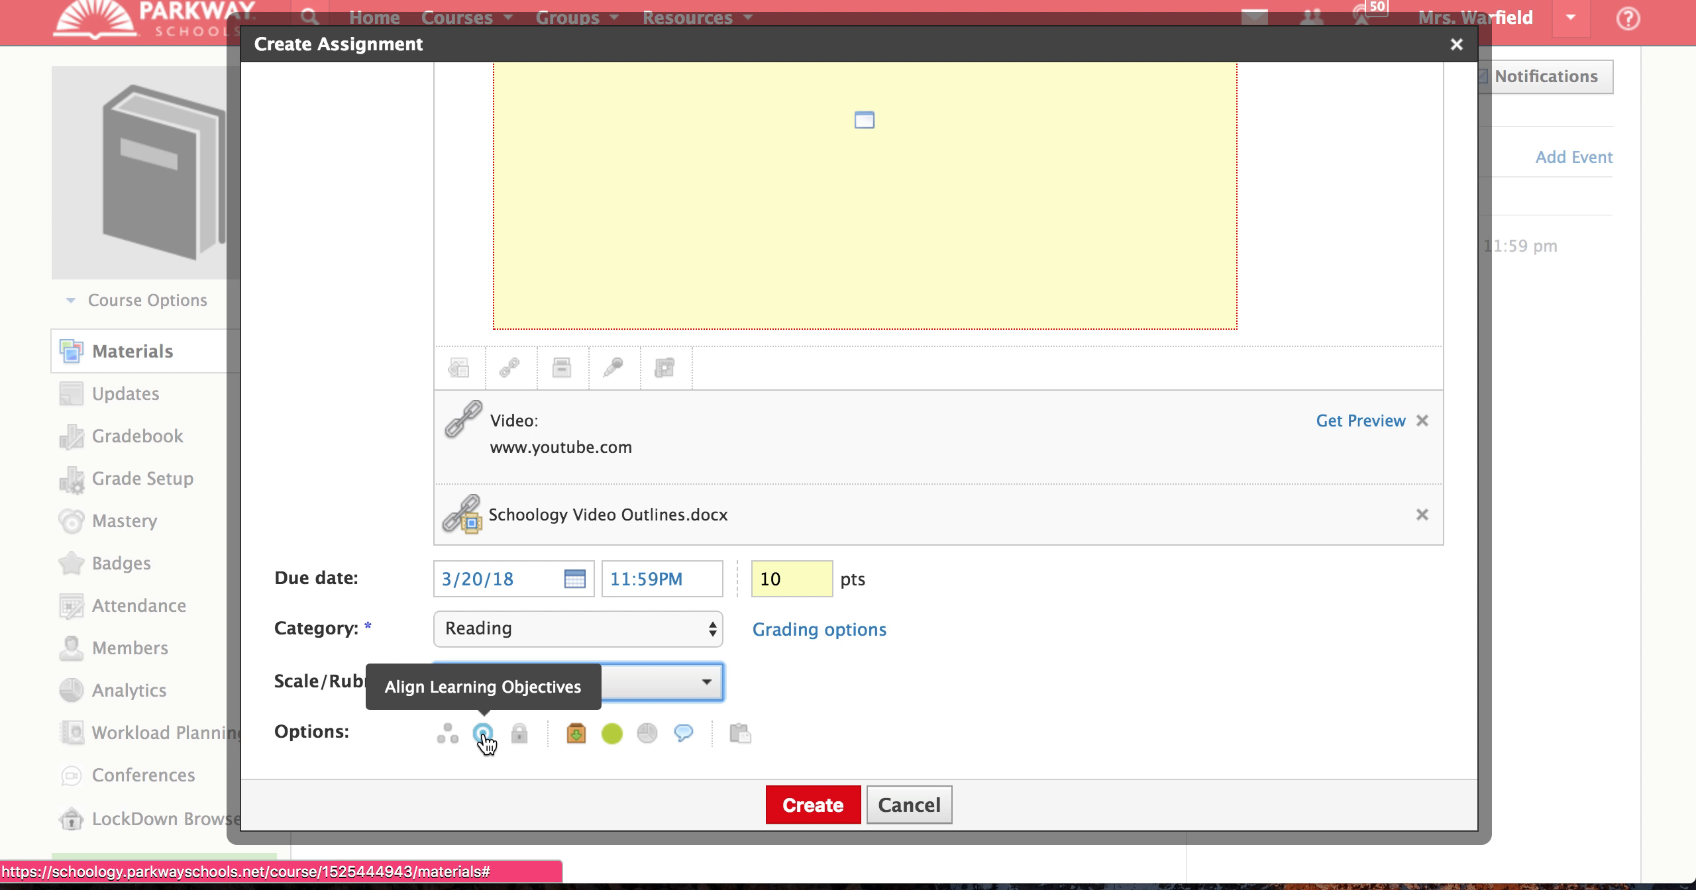
Examine the learning objective sets available for aligning the assignment, closing the list without adding any
left_click(483, 735)
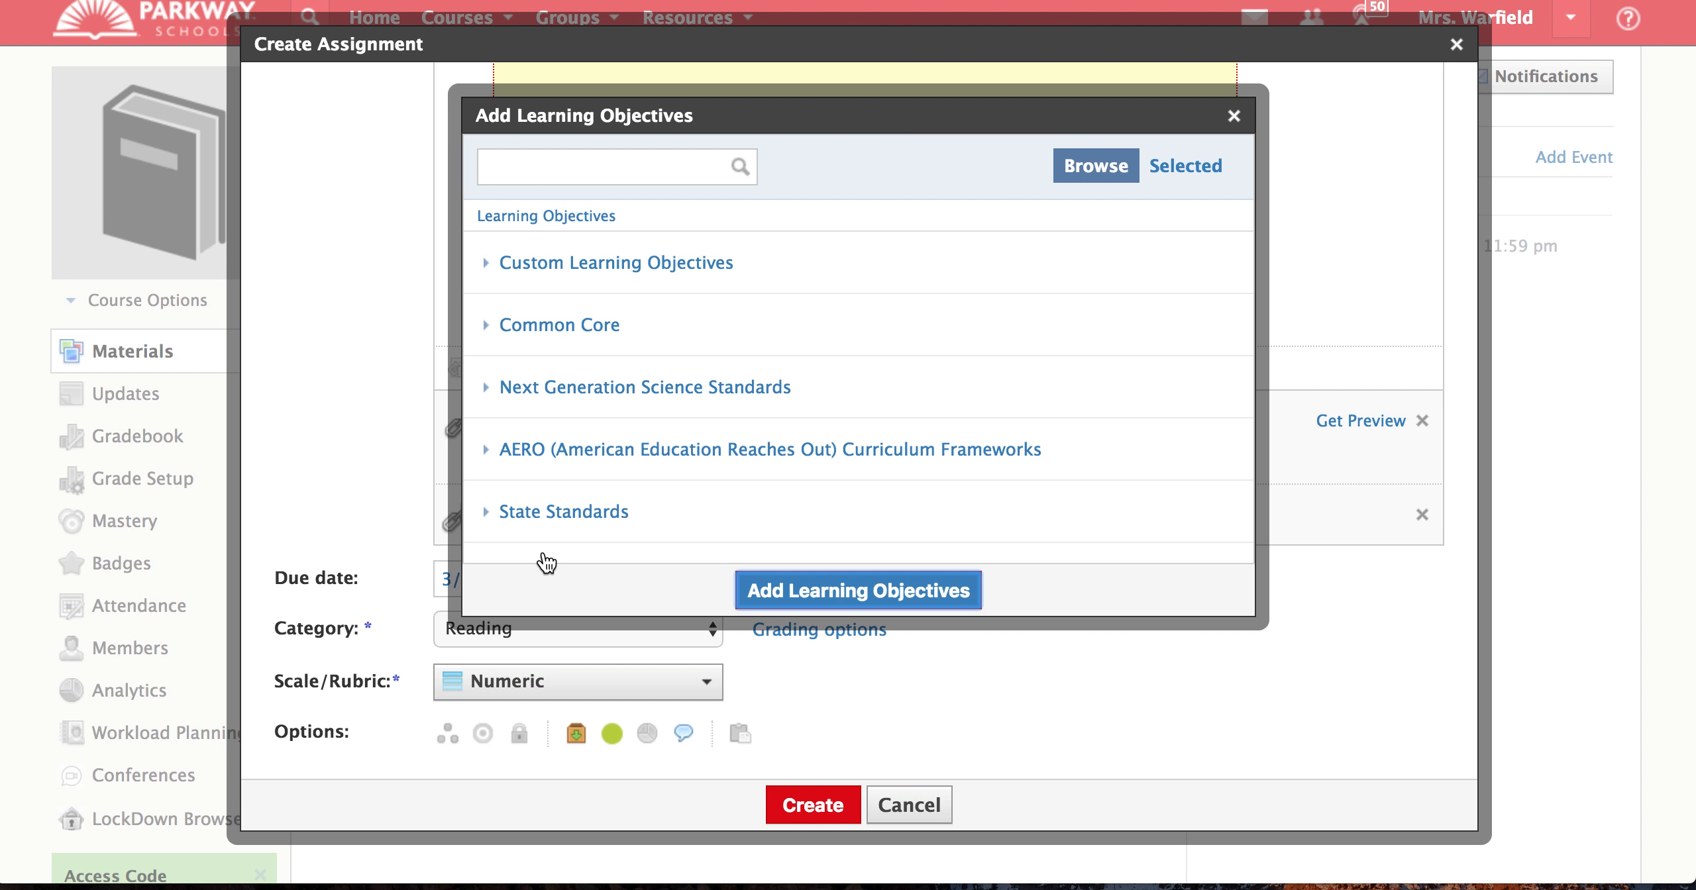
scroll(544, 562, "down", 1)
scroll(544, 562, "down", 1)
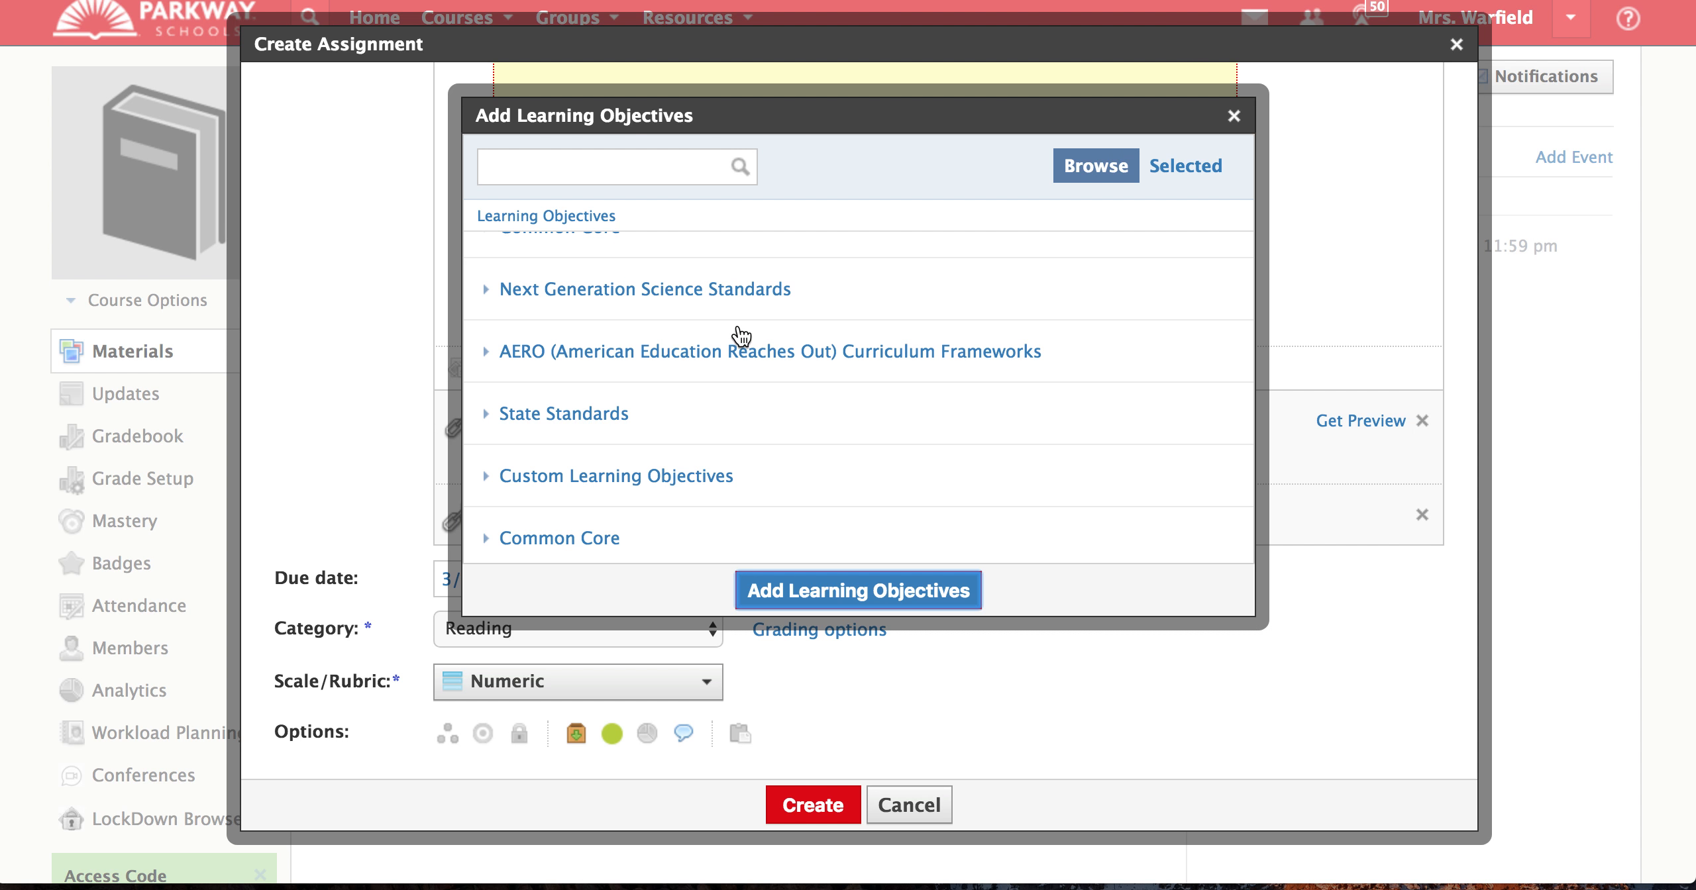
left_click(1233, 115)
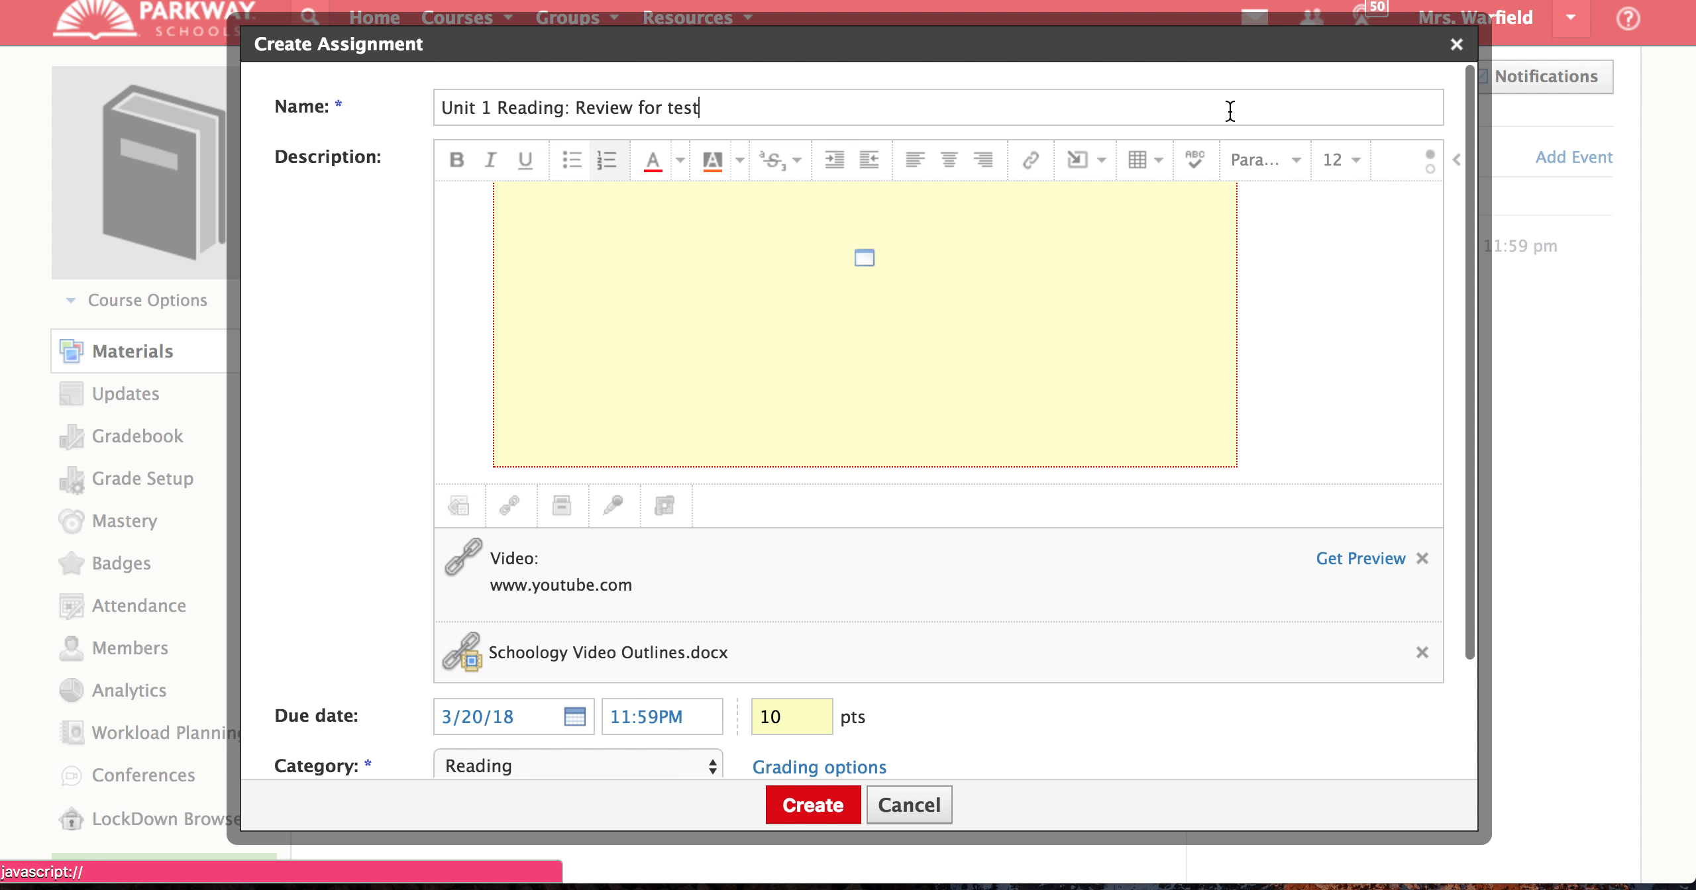
Switch the assignment to unpublished and back to published, and enable its grade statistics option
scroll(578, 632, "down", 5)
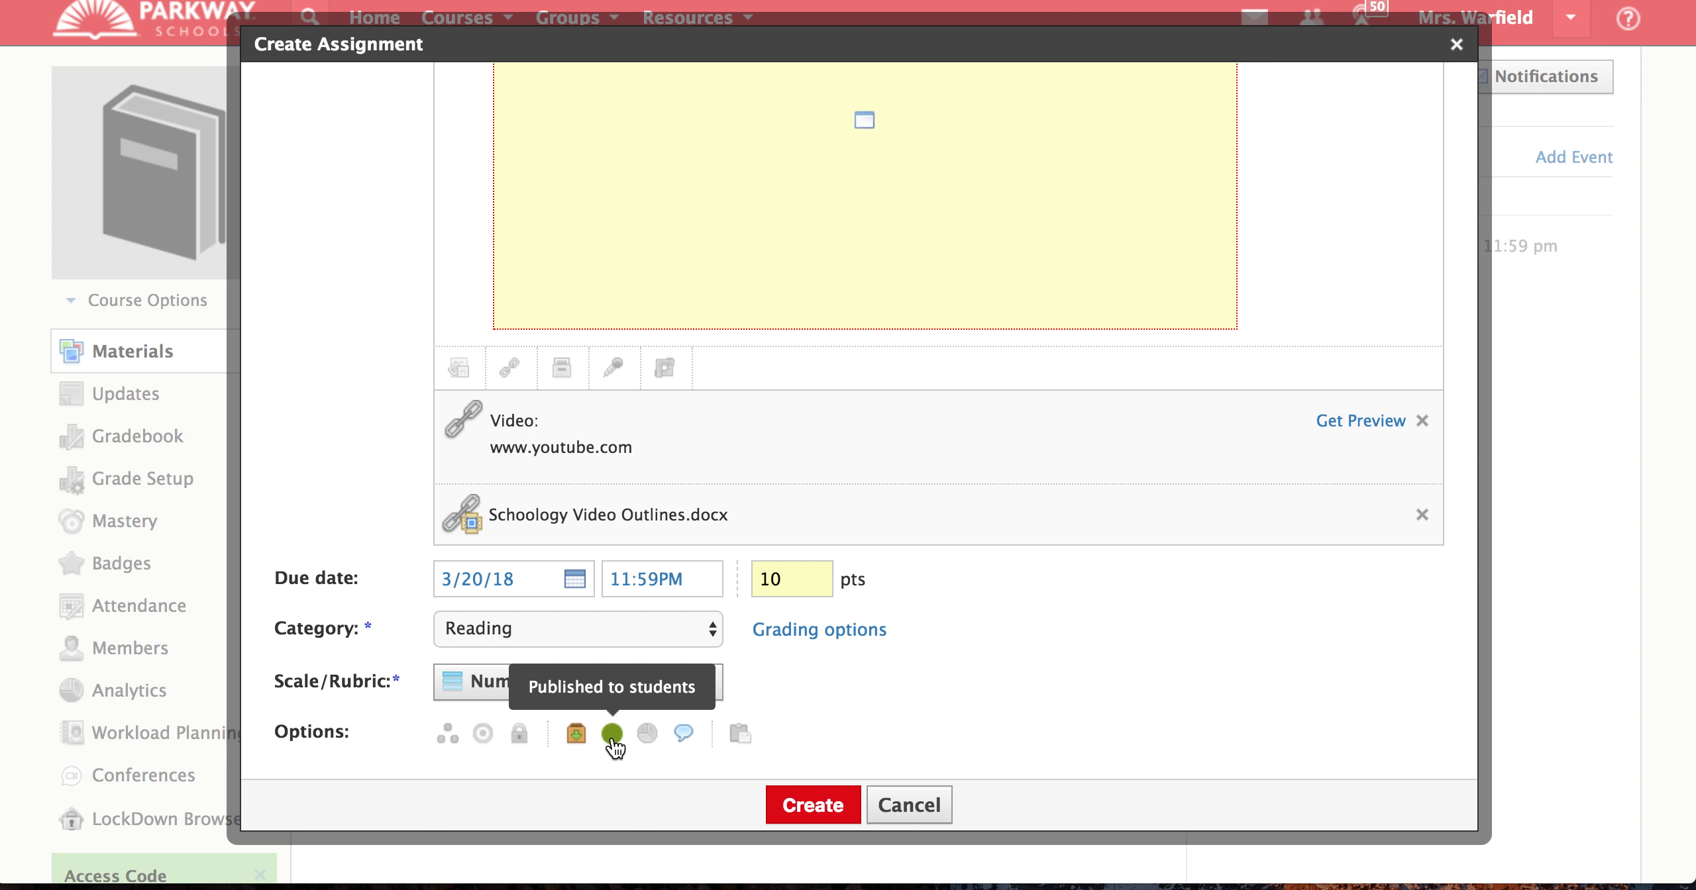
left_click(612, 734)
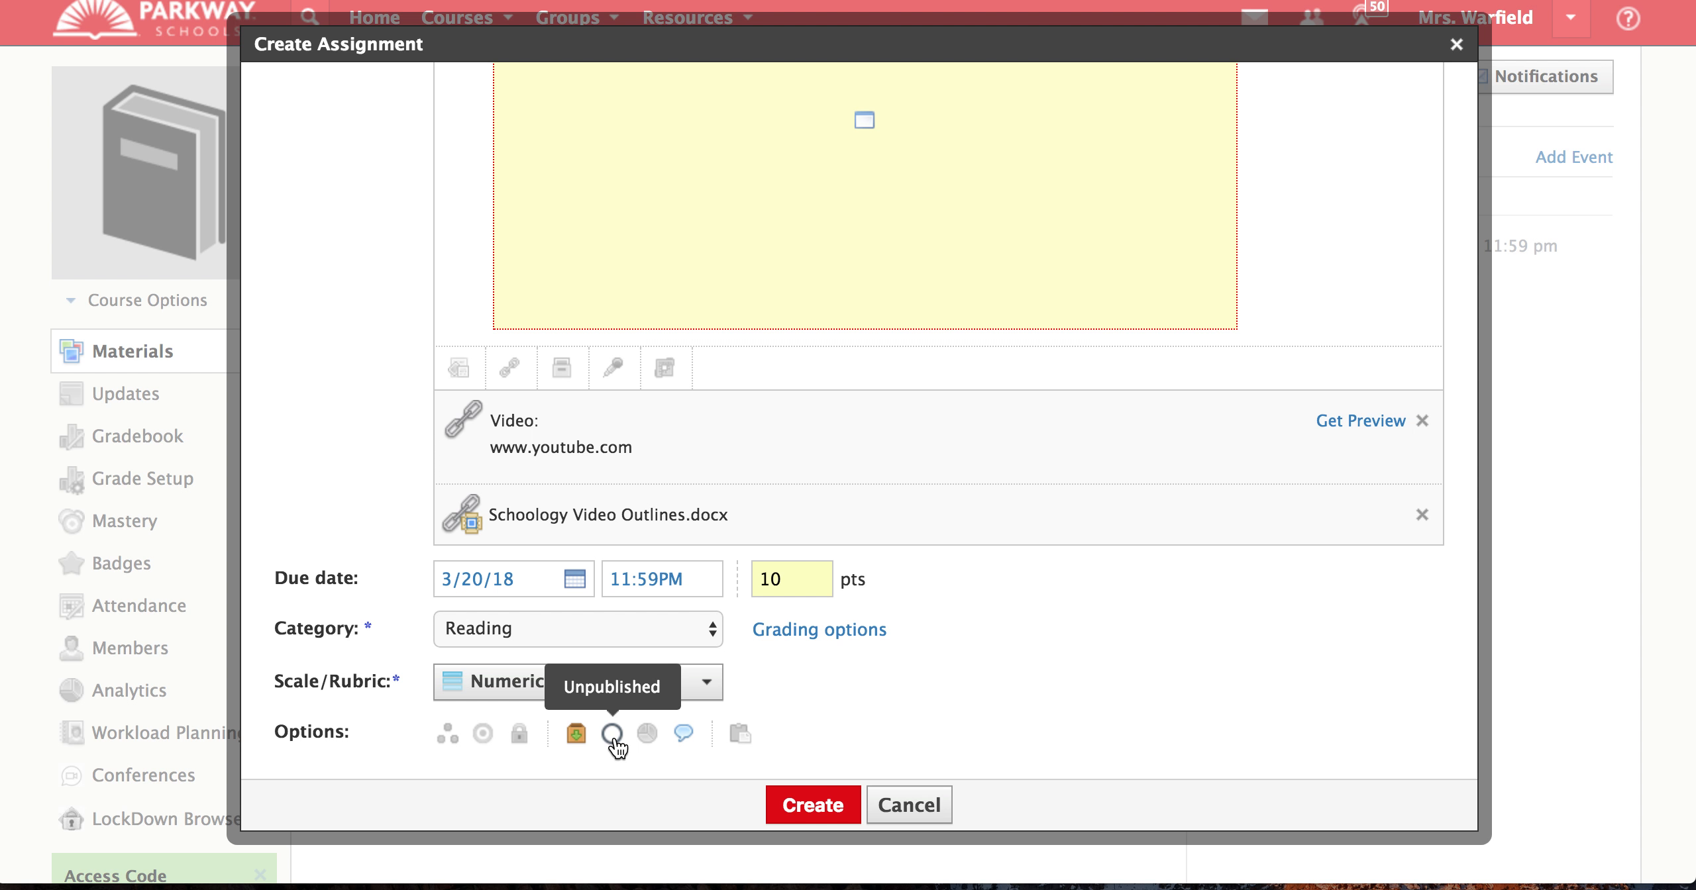
left_click(613, 741)
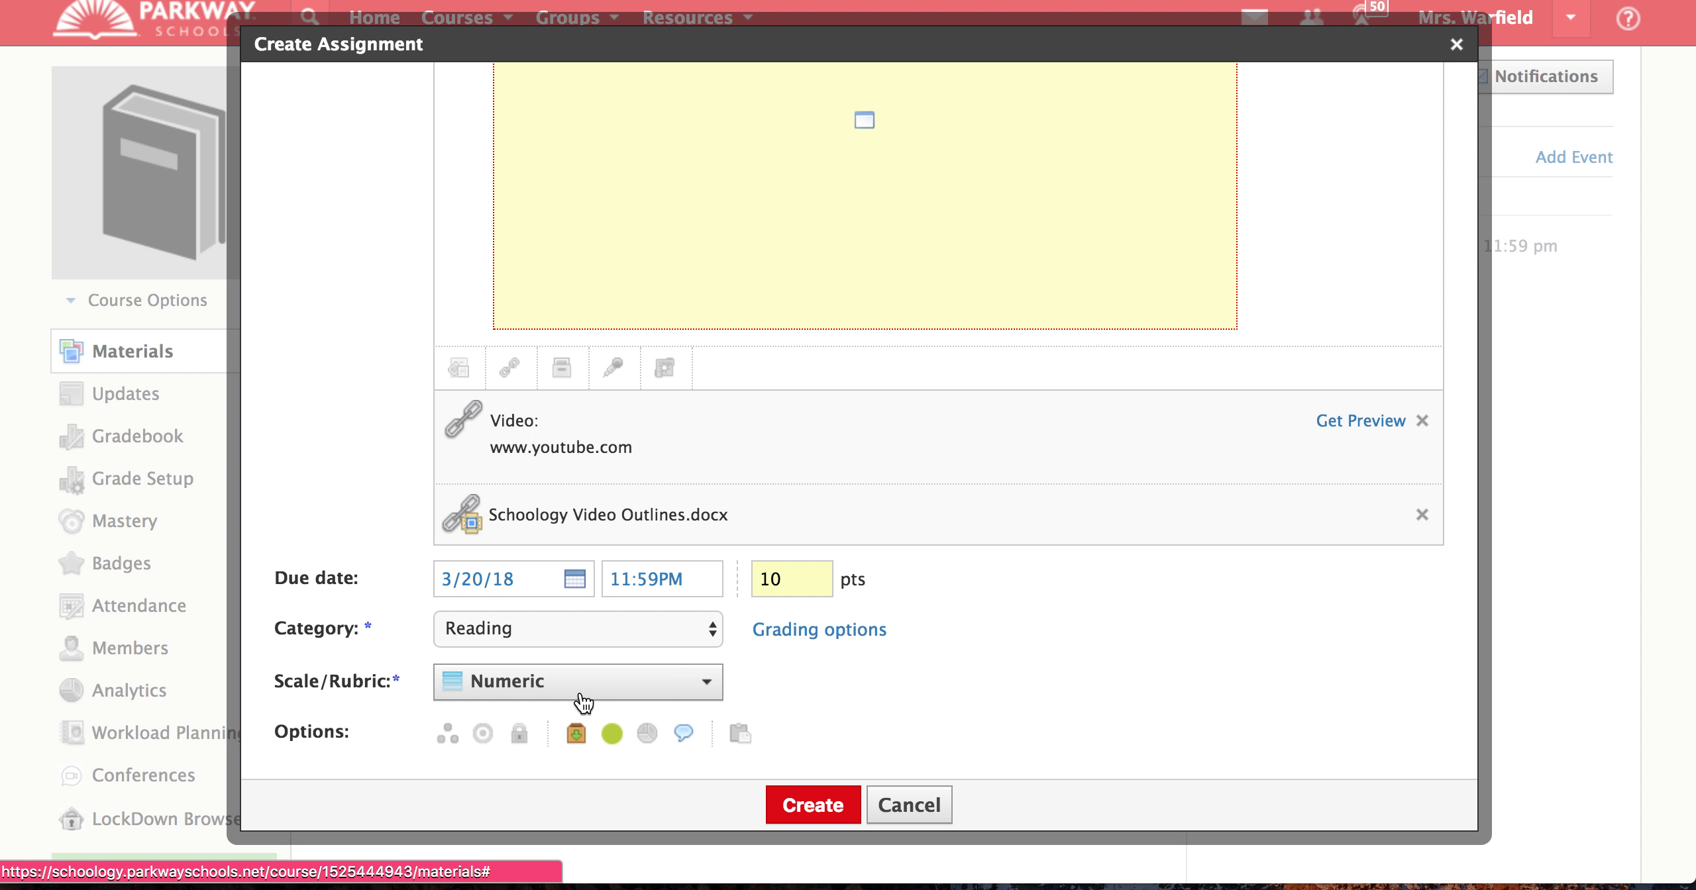
left_click(641, 739)
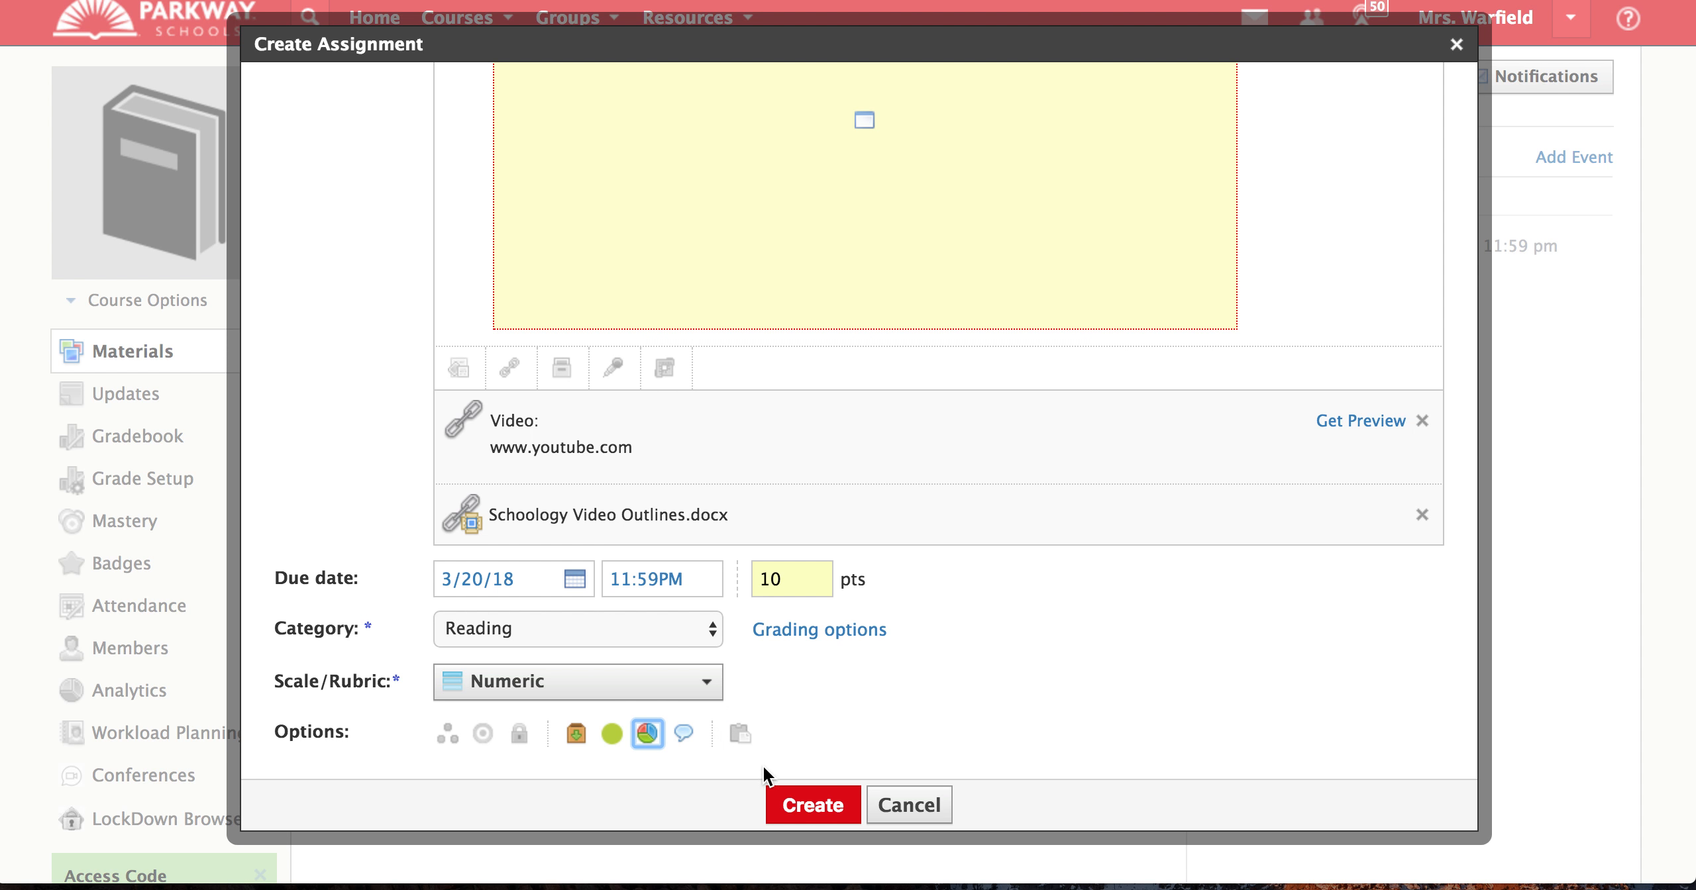
Examine the folder, due date and grading settings for copying the assignment to the 7th Grade ELA course, leaving that course deselected
left_click(739, 736)
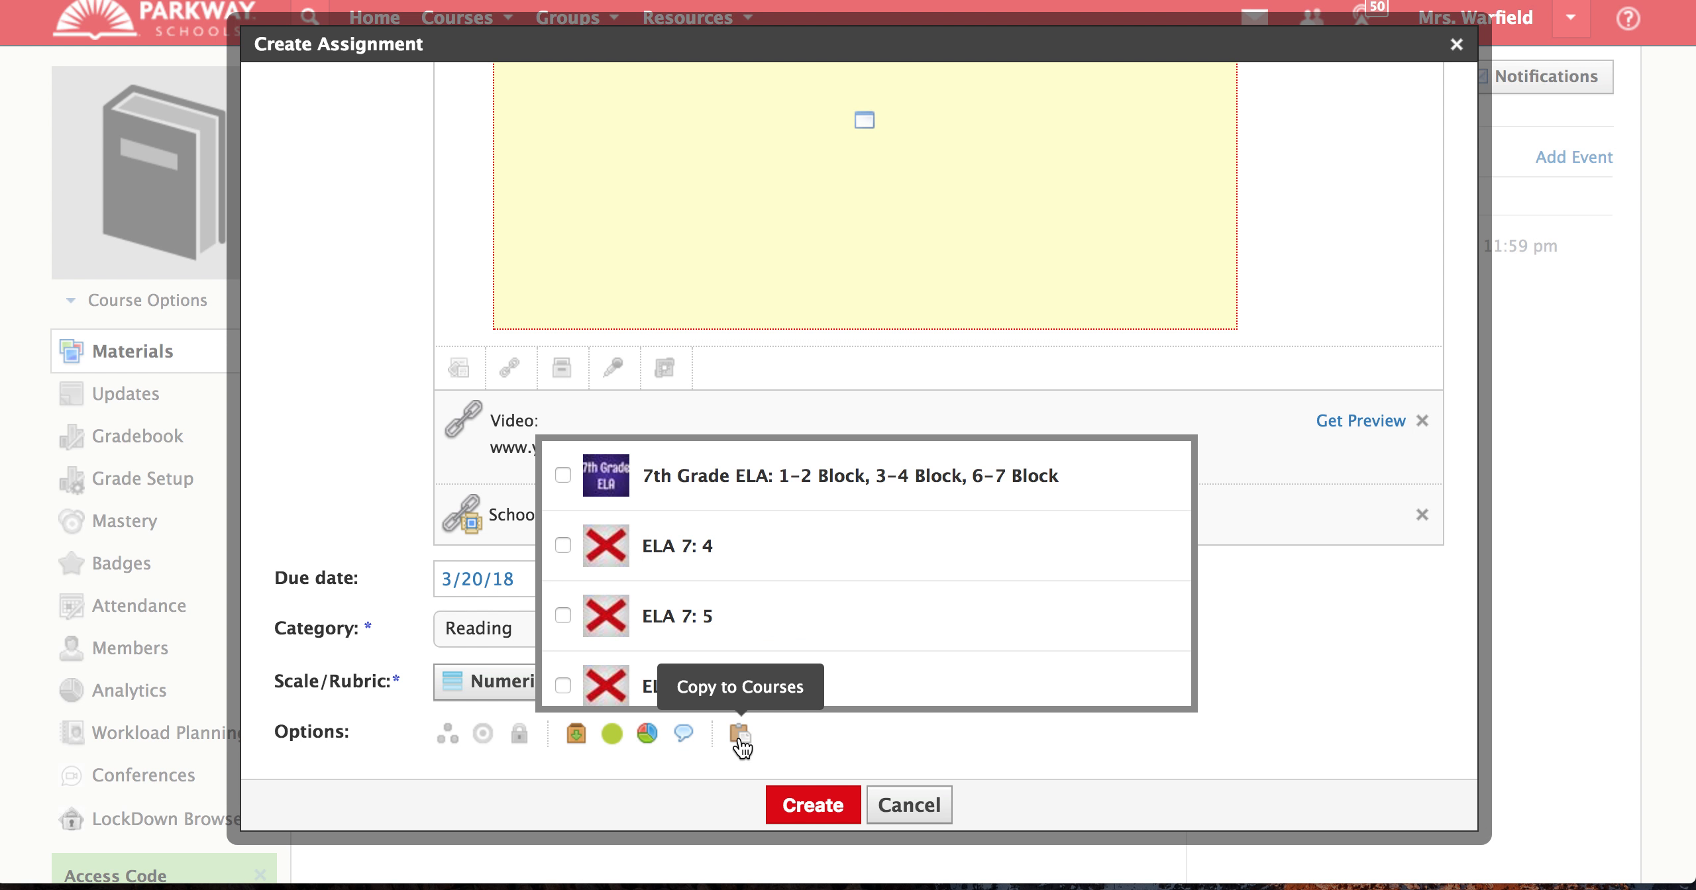
scroll(729, 617, "down", 2)
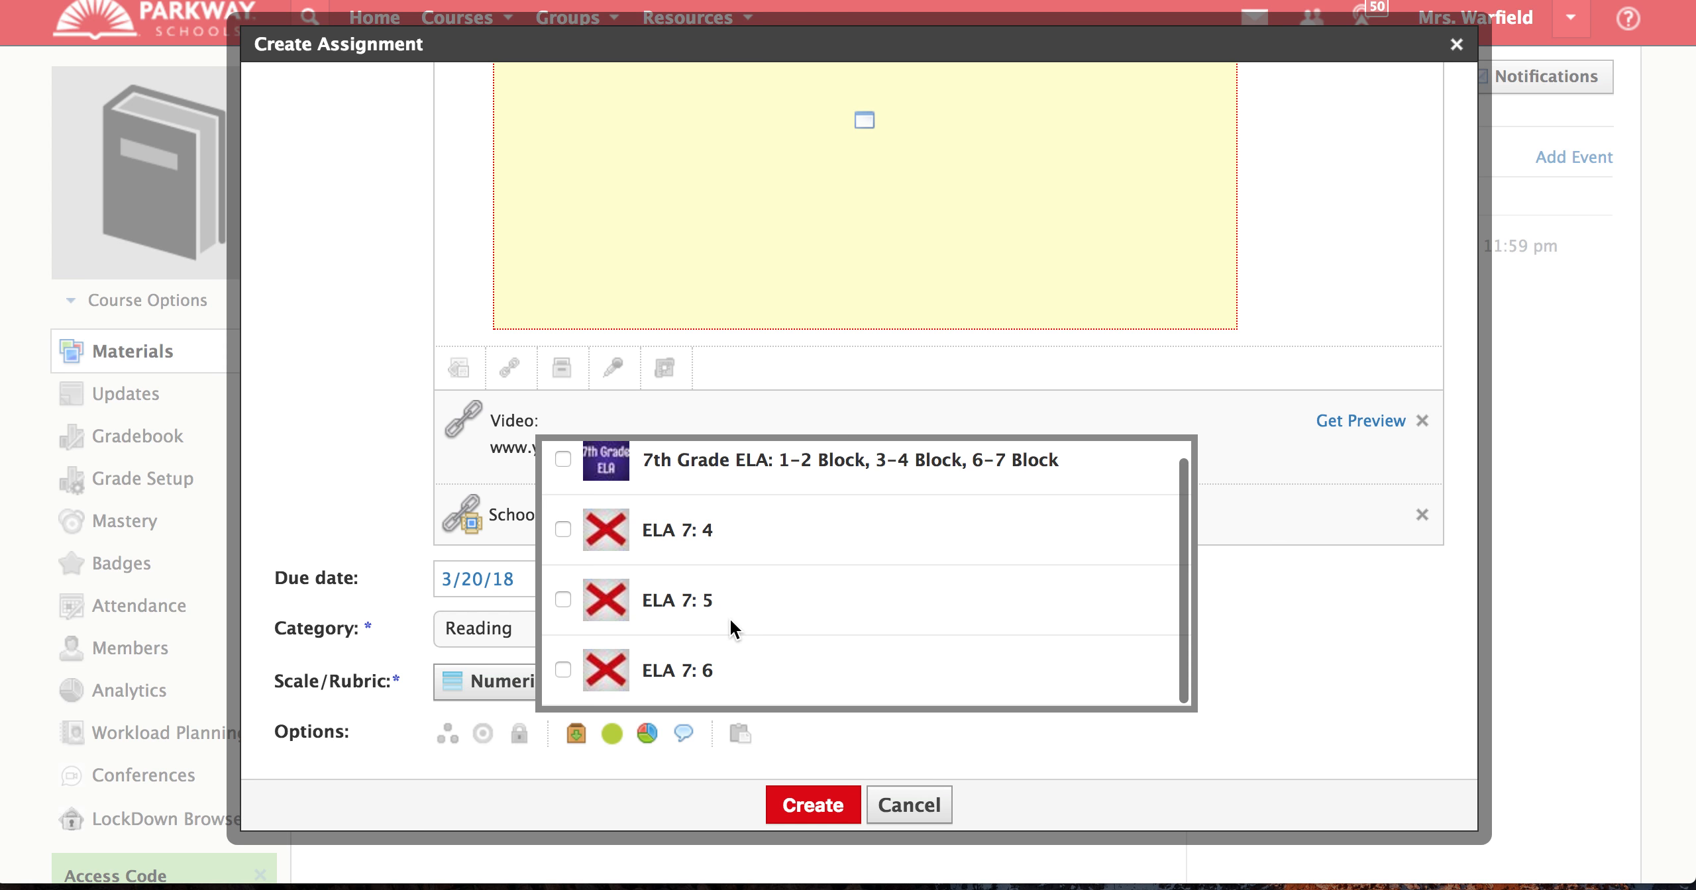
left_click(563, 459)
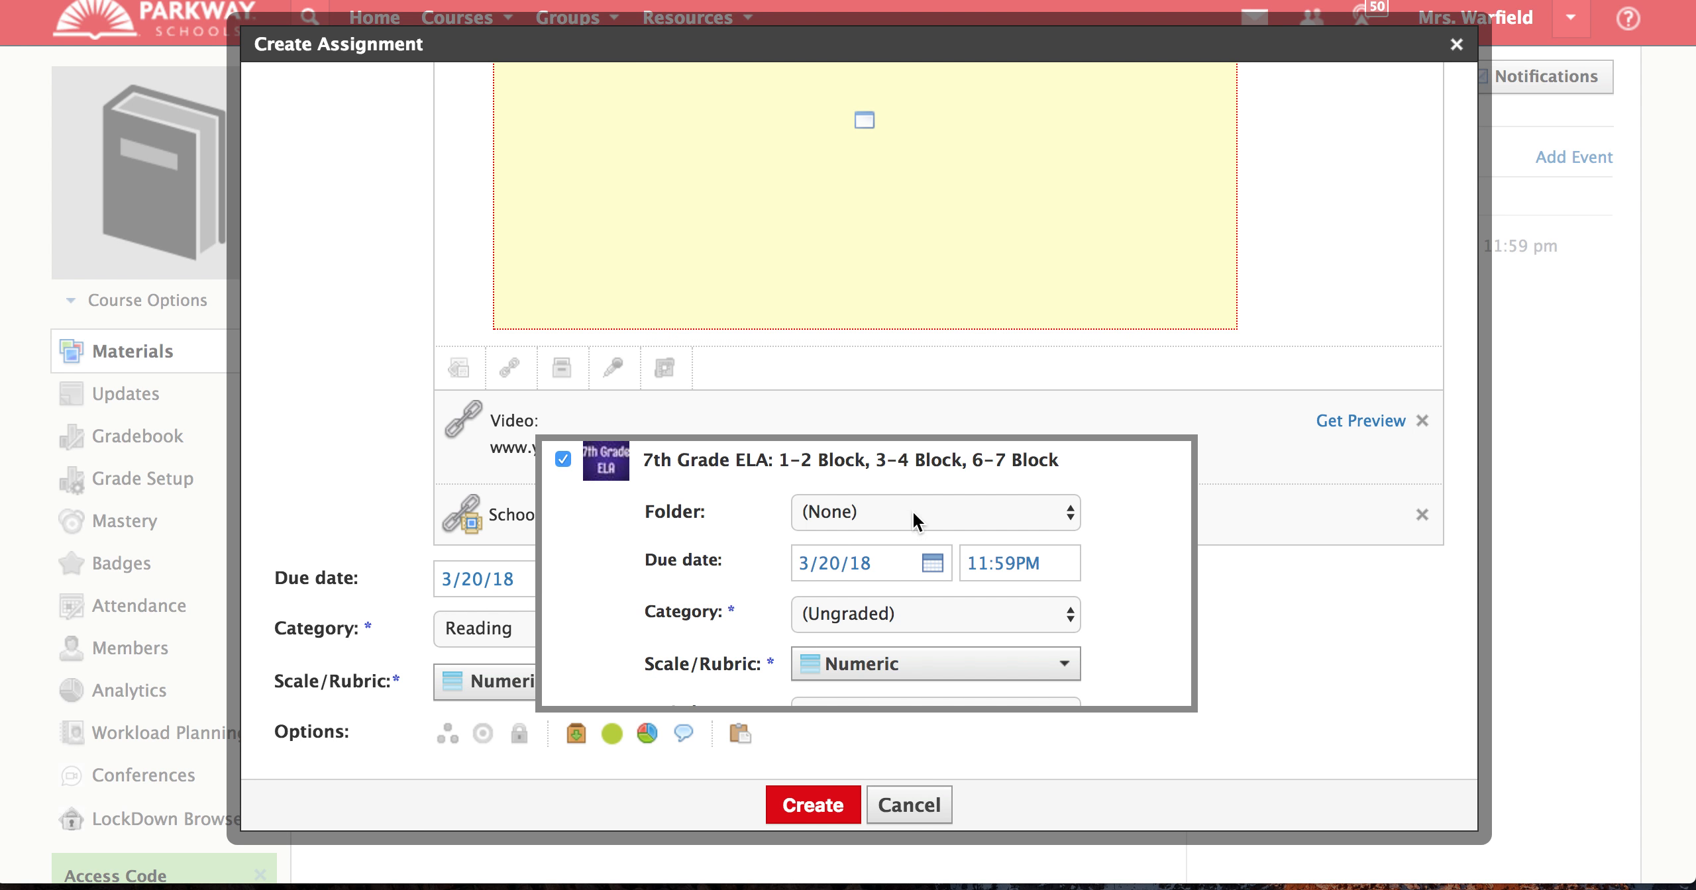
scroll(864, 628, "down", 5)
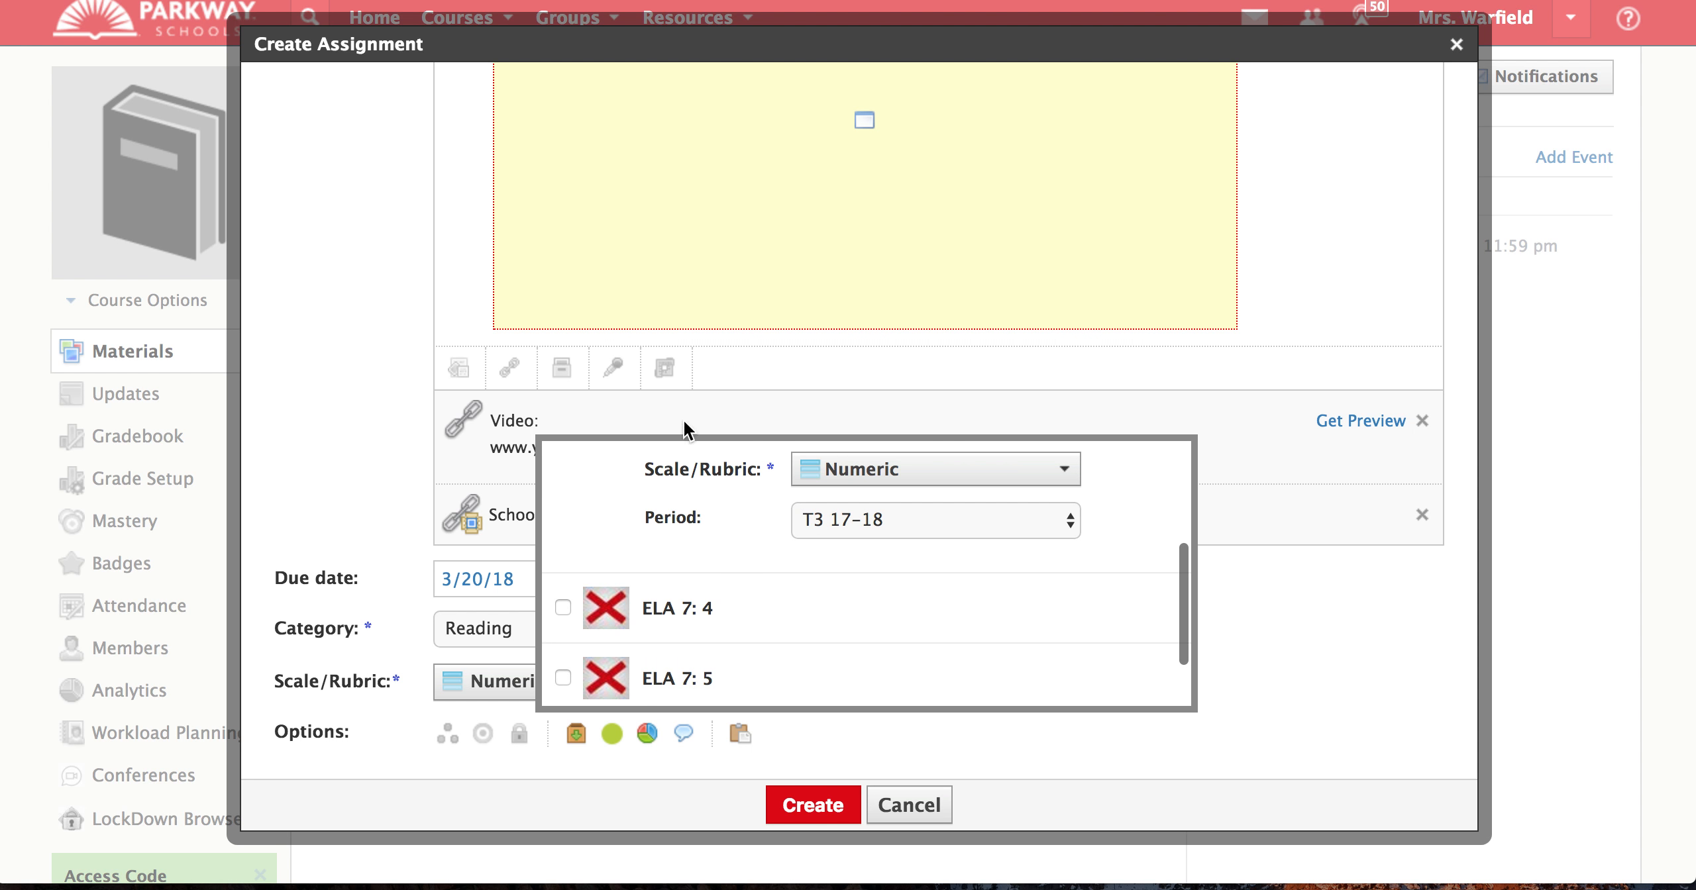
scroll(749, 578, "up", 4)
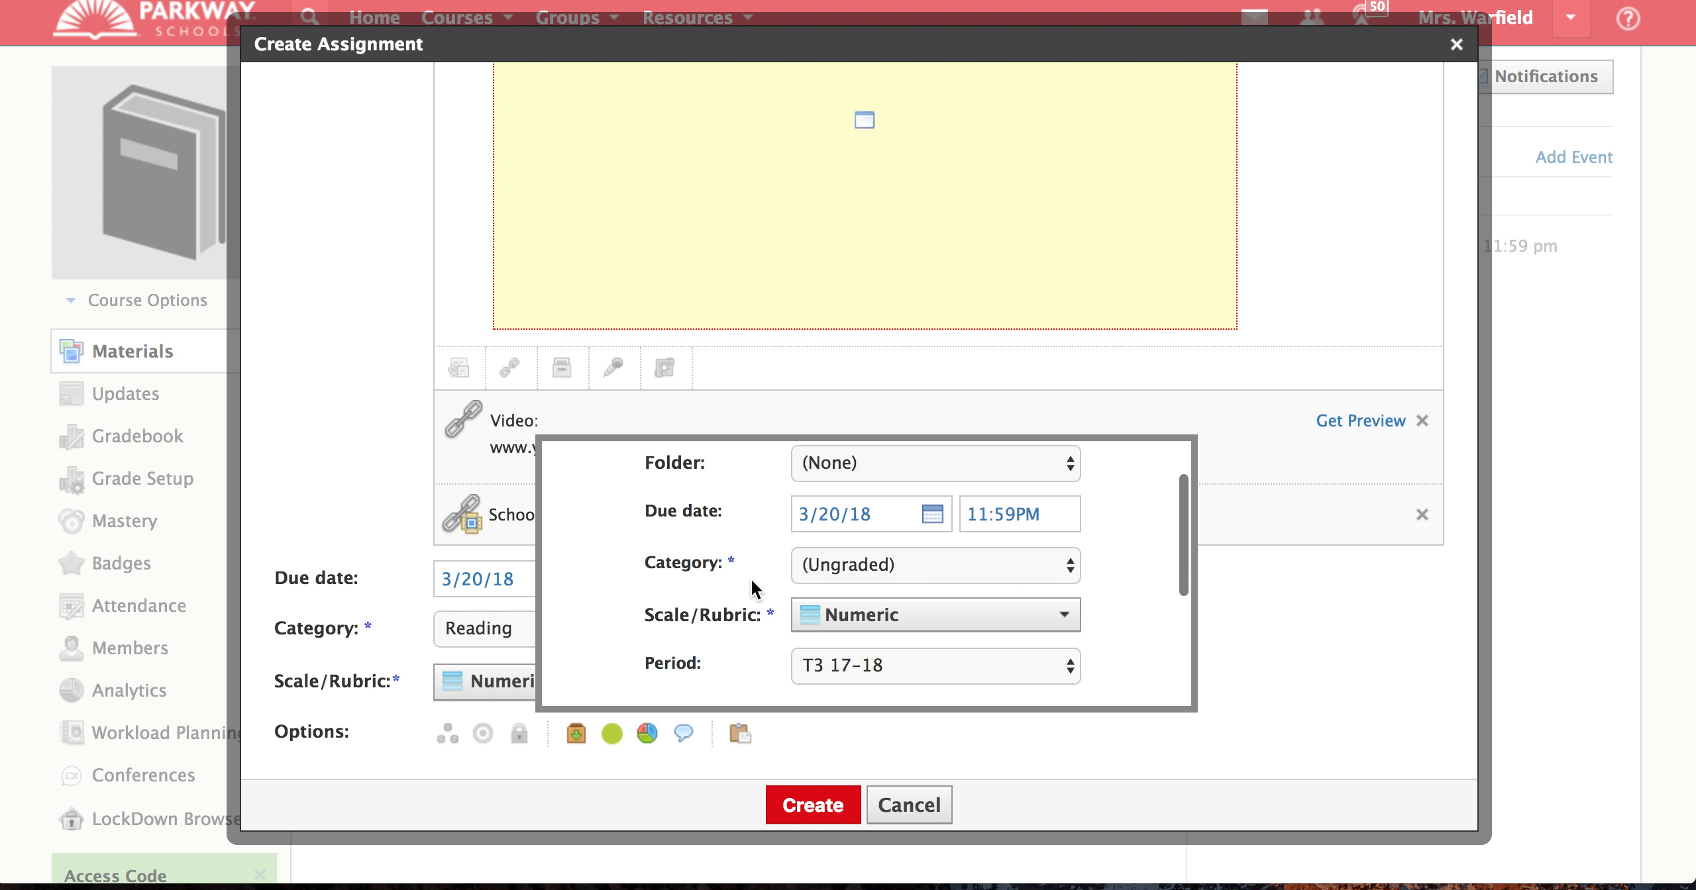
scroll(750, 578, "up", 2)
left_click(843, 520)
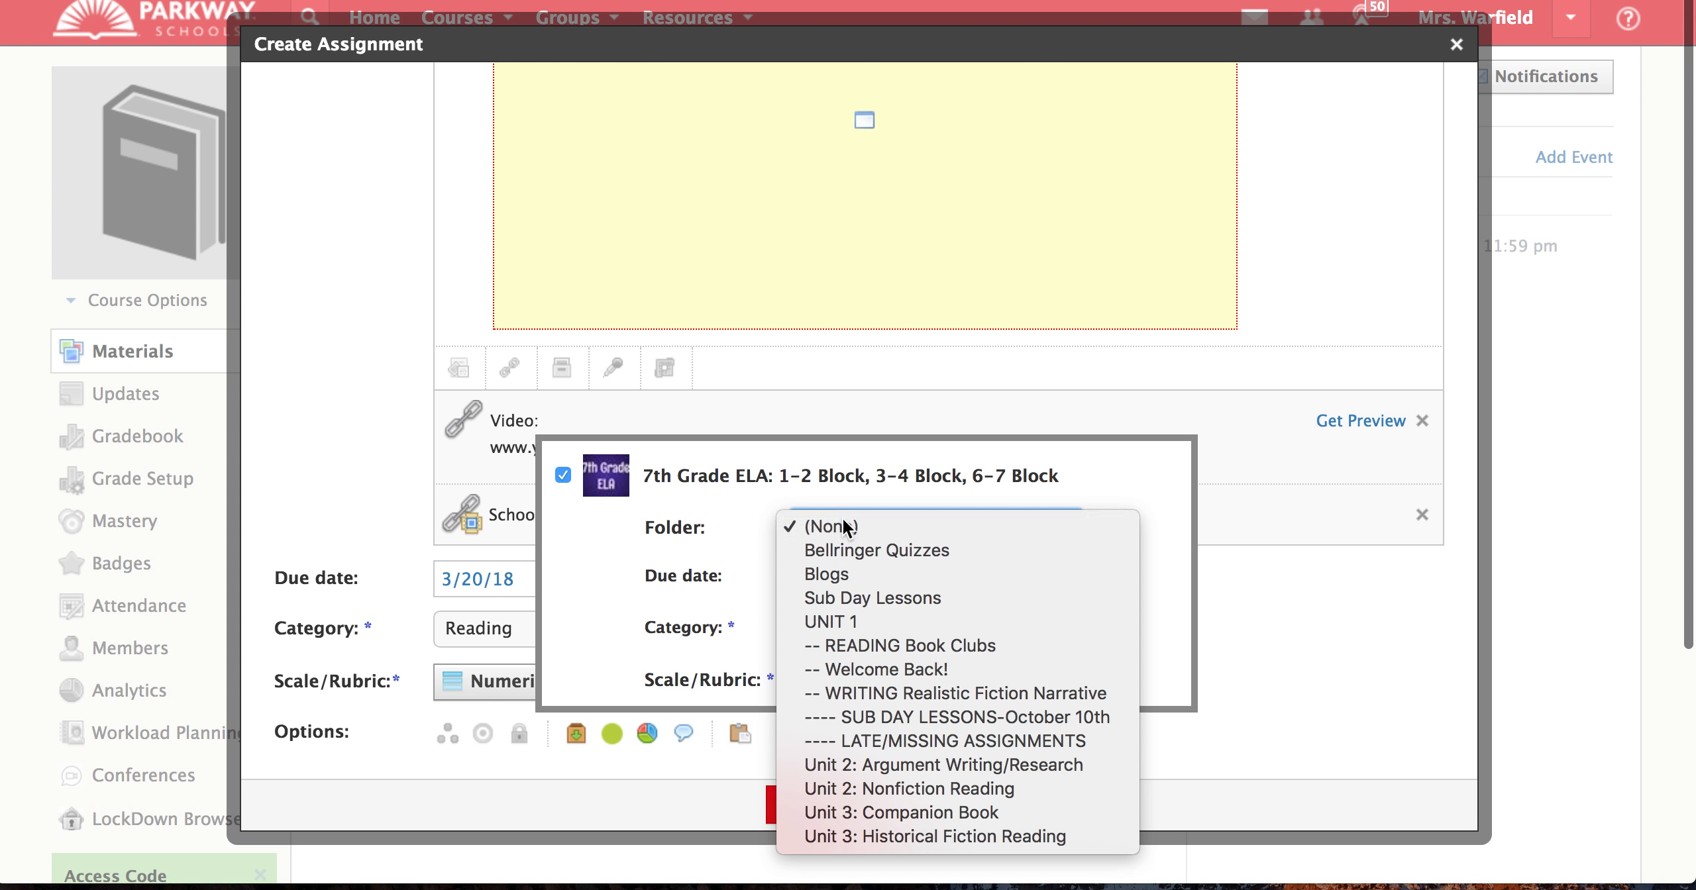
left_click(842, 521)
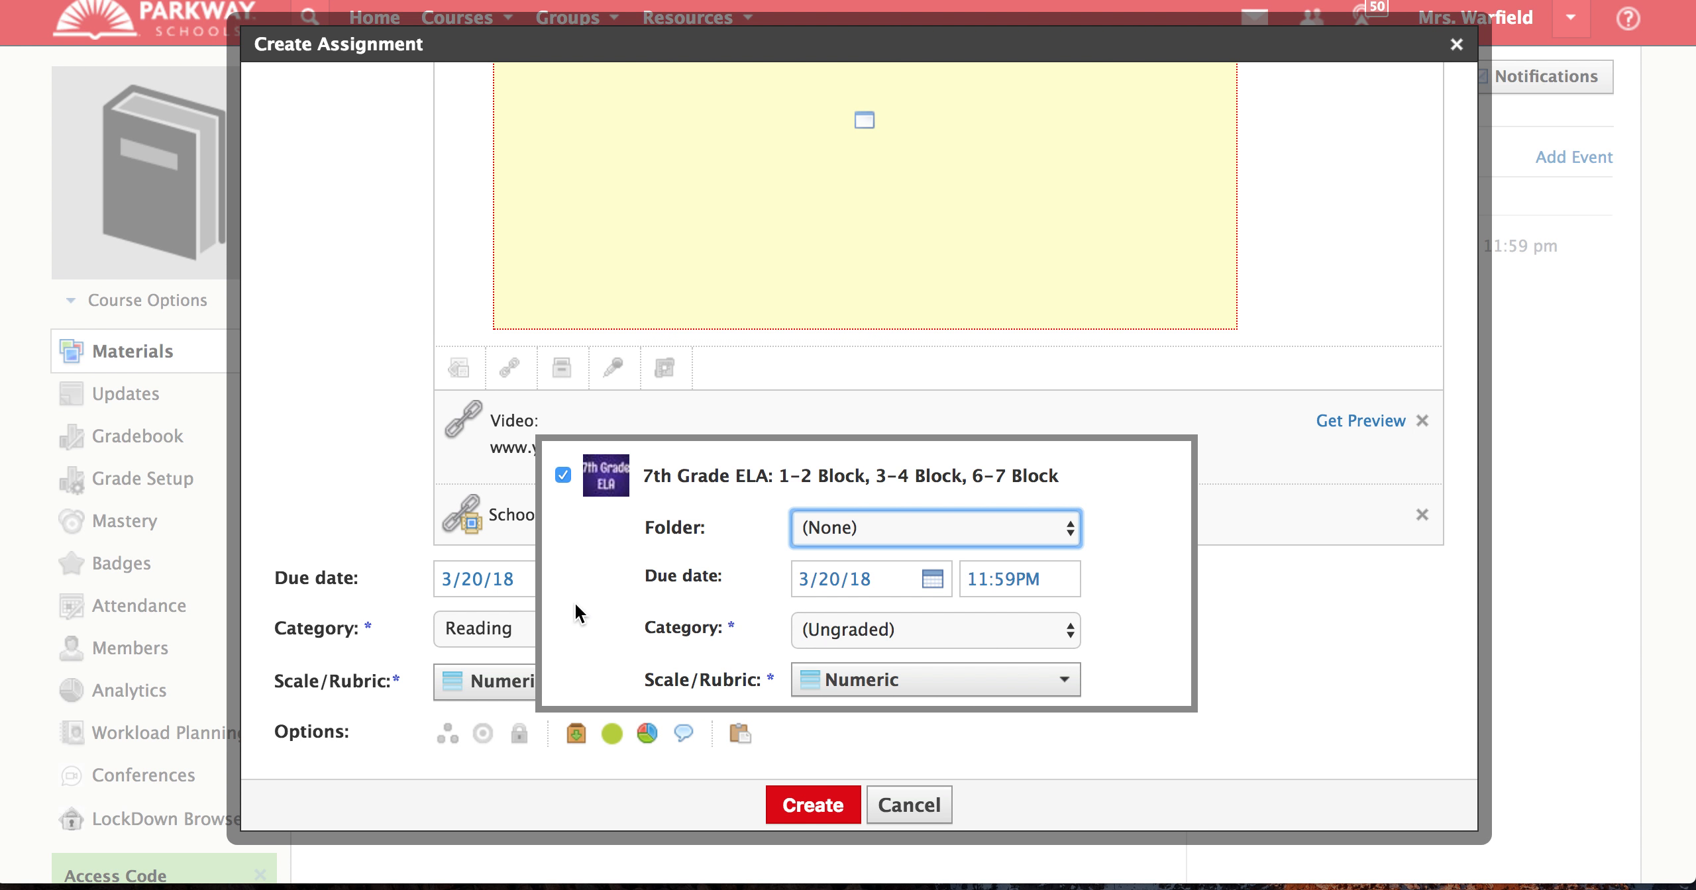
scroll(567, 603, "down", 3)
scroll(567, 603, "up", 1)
scroll(567, 602, "up", 2)
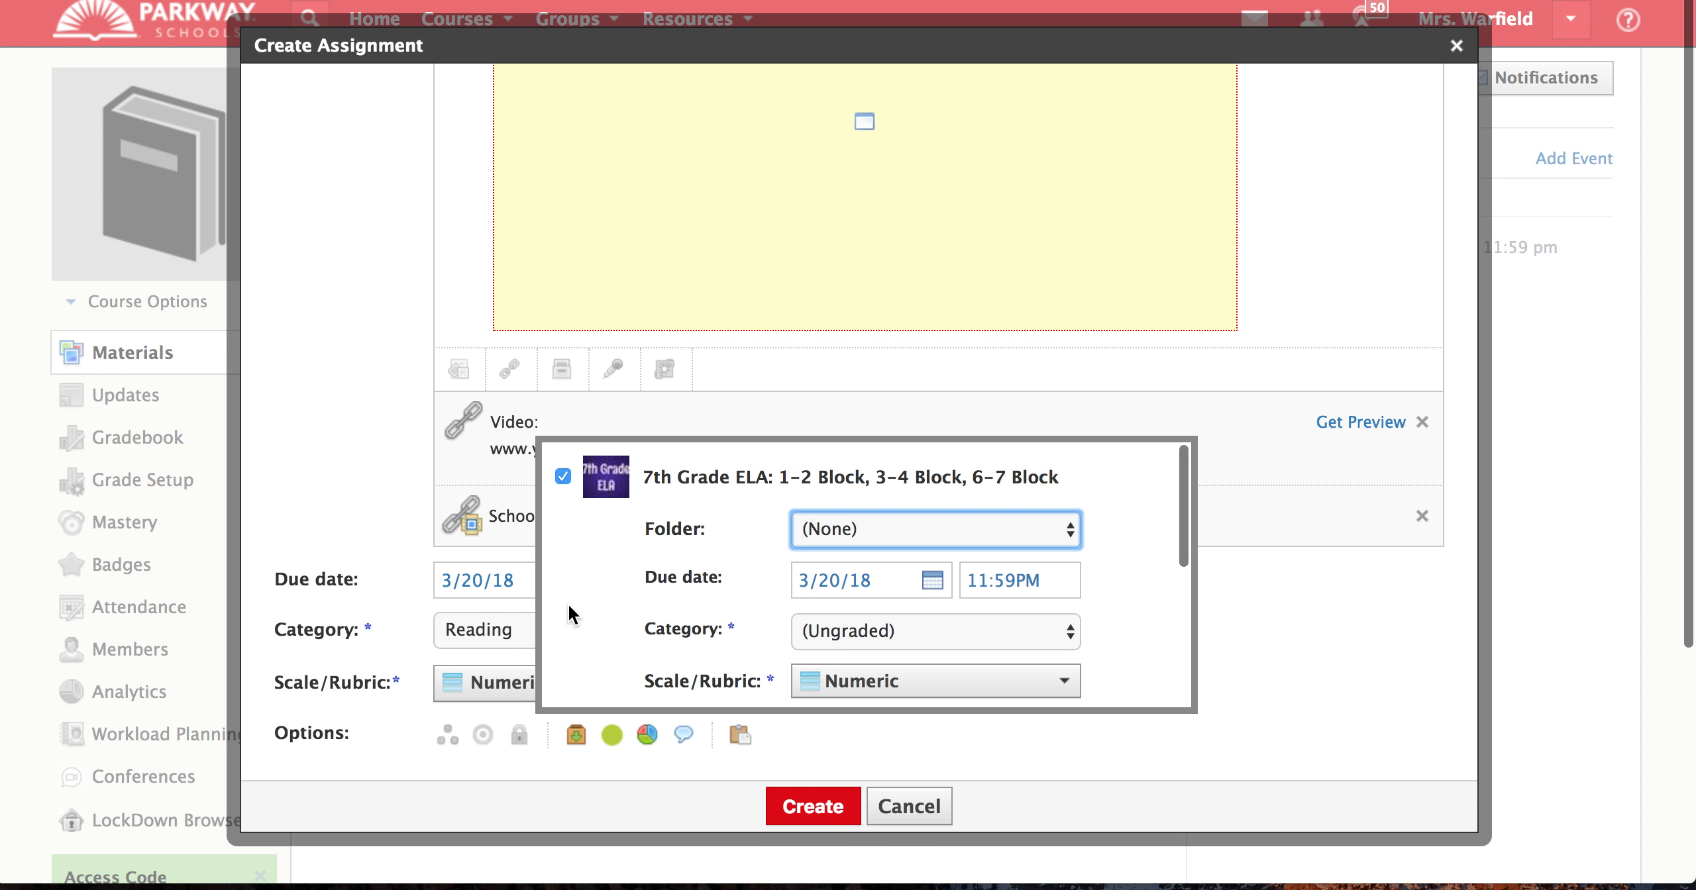
left_click(562, 475)
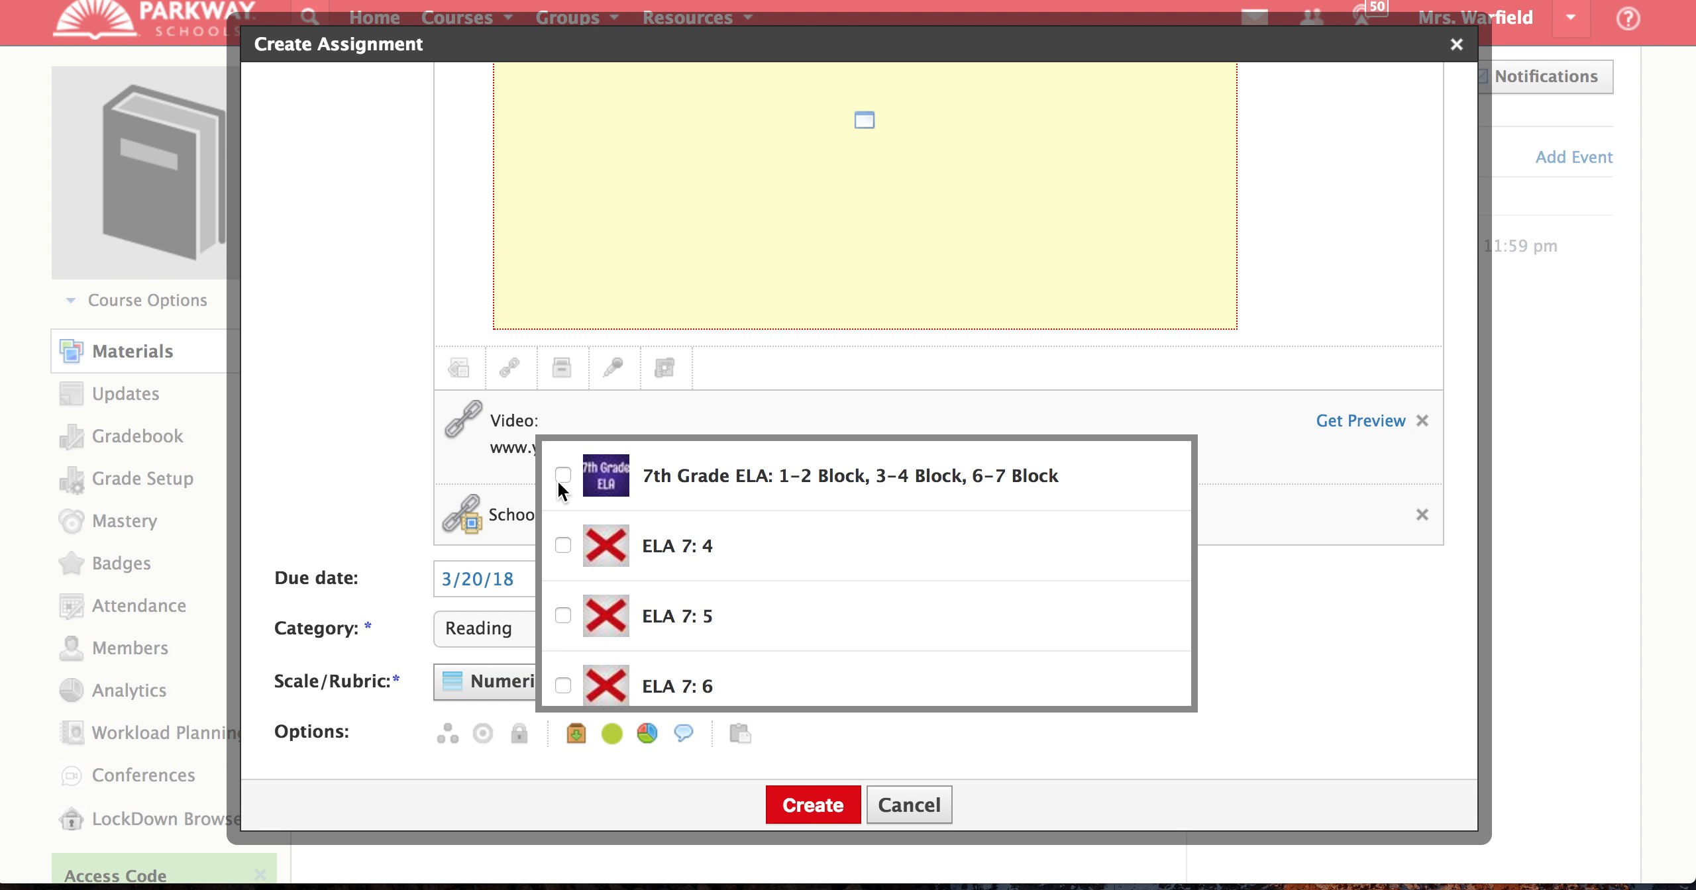
Create the assignment in the current course without copying it to any other course
scroll(687, 587, "down", 1)
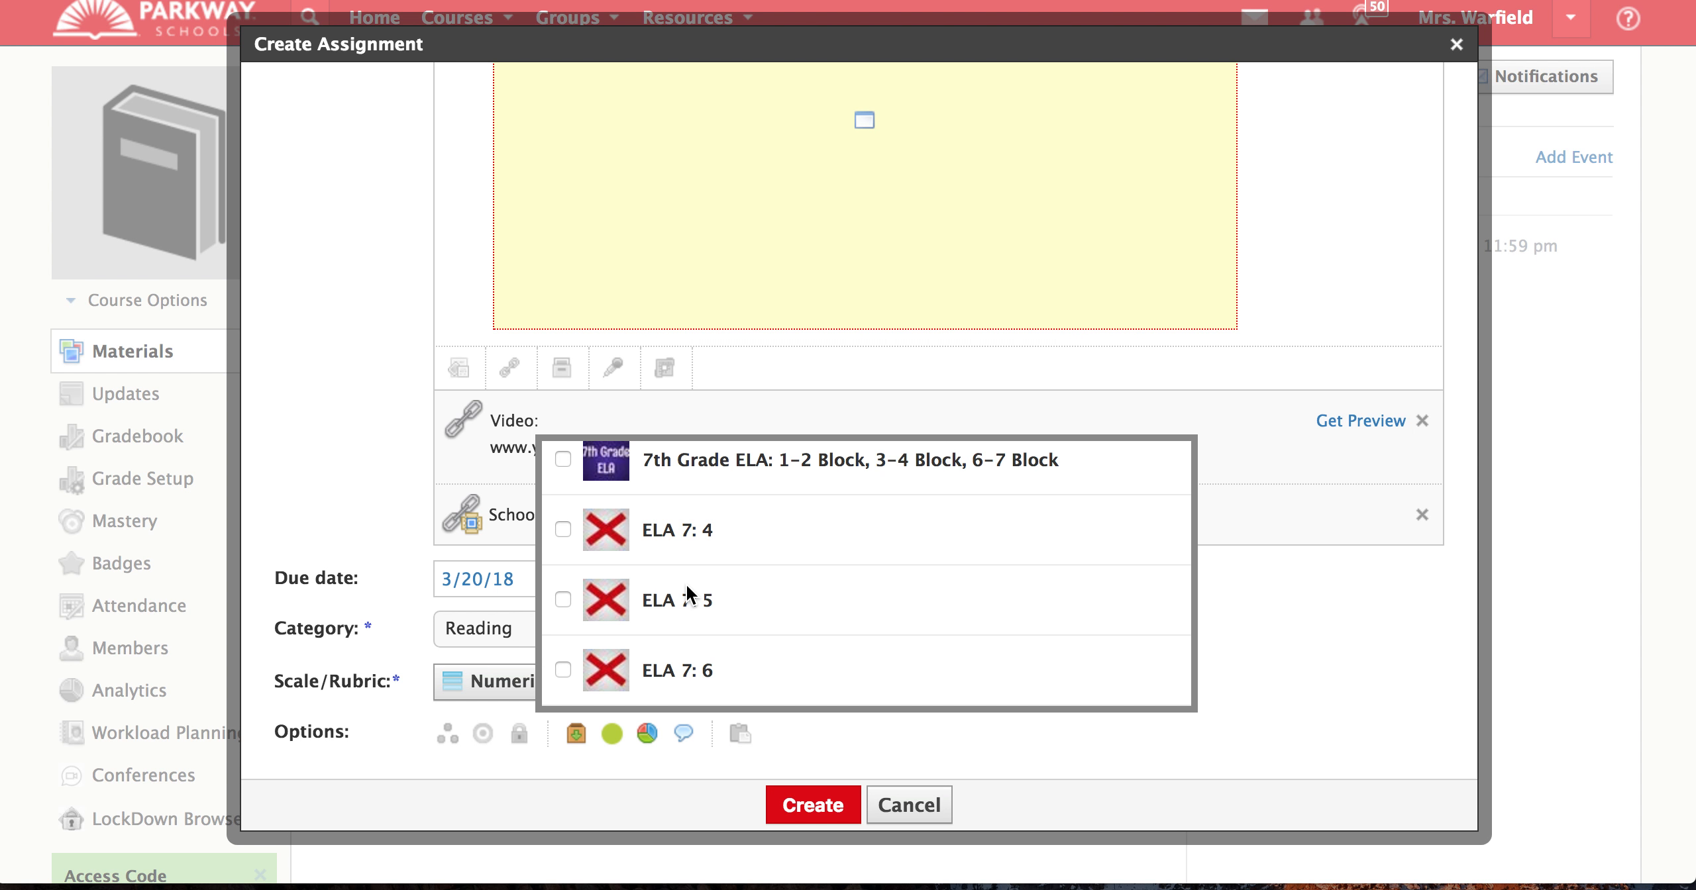
left_click(795, 804)
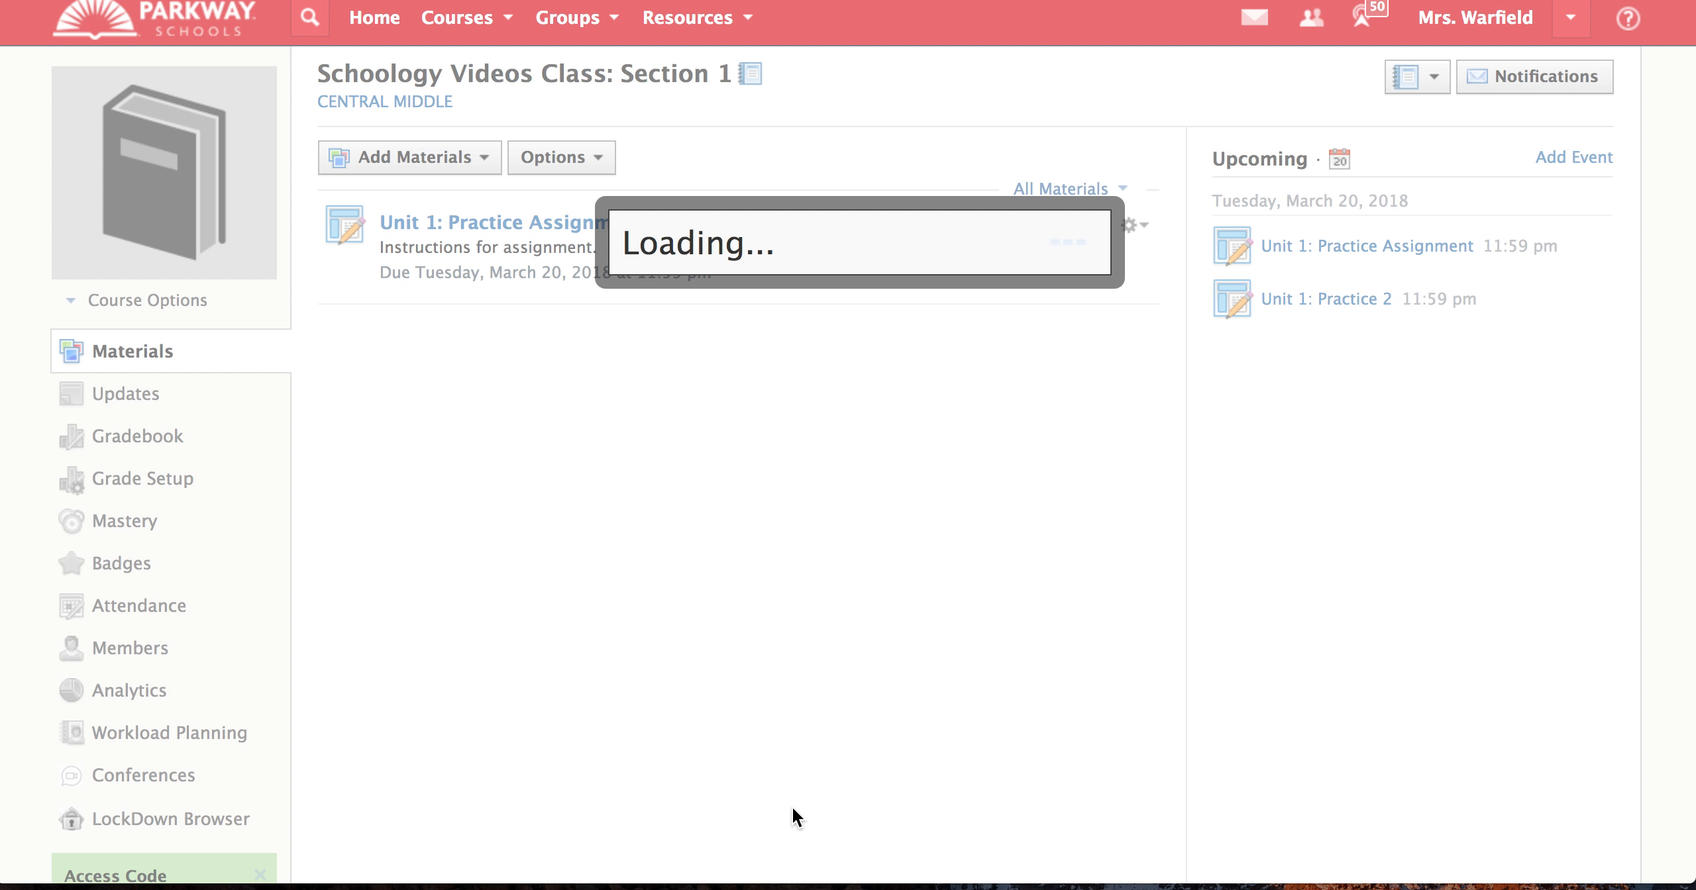